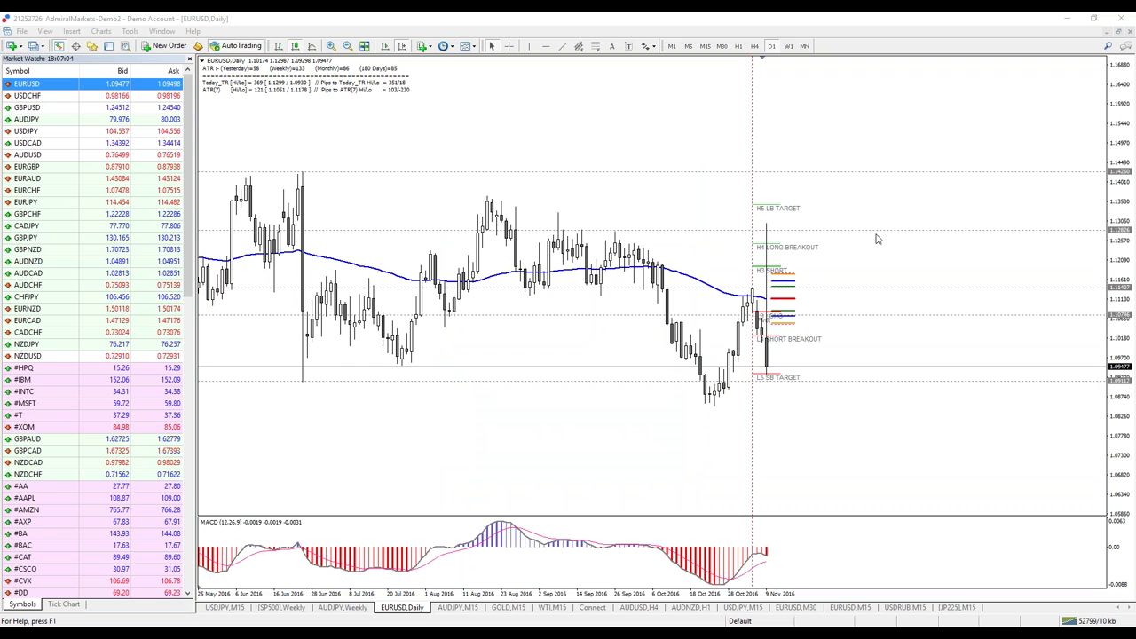
{"action": "left_click", "coordinate": [558, 45]}
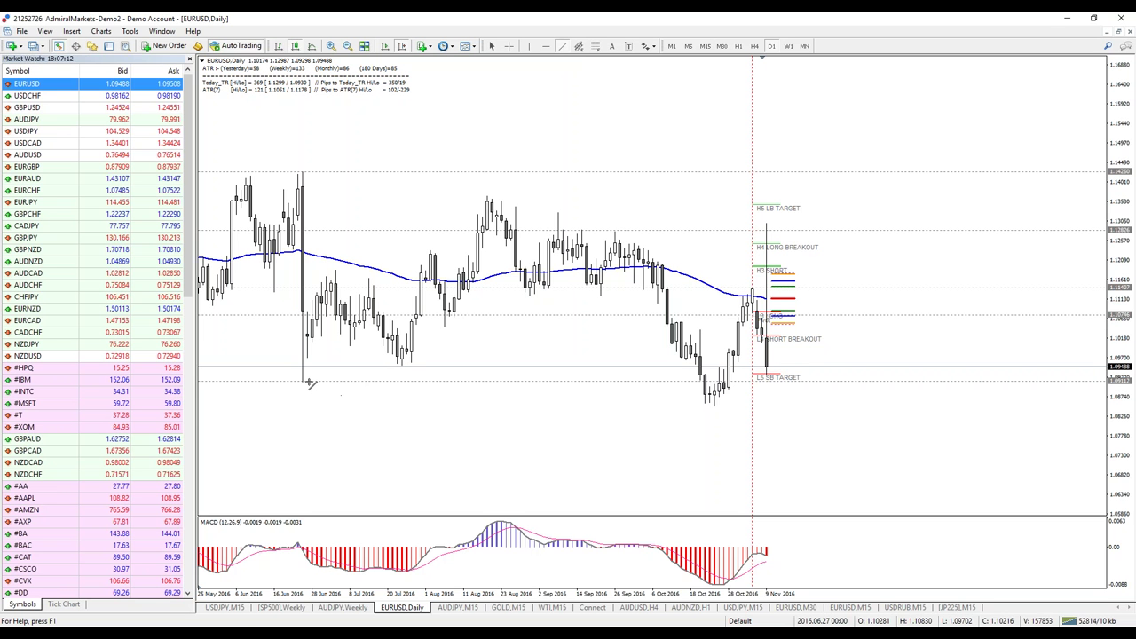
{"action": "left_click_drag", "start_coordinate": [303, 381], "coordinate": [924, 284]}
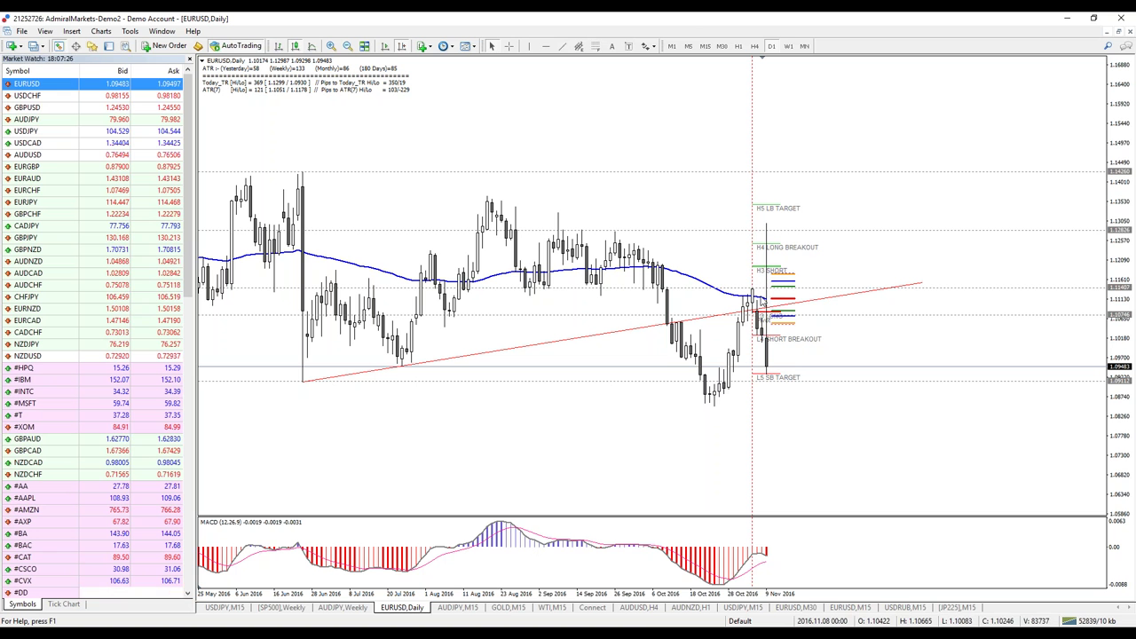
{"action": "mouse_move", "coordinate": [761, 304]}
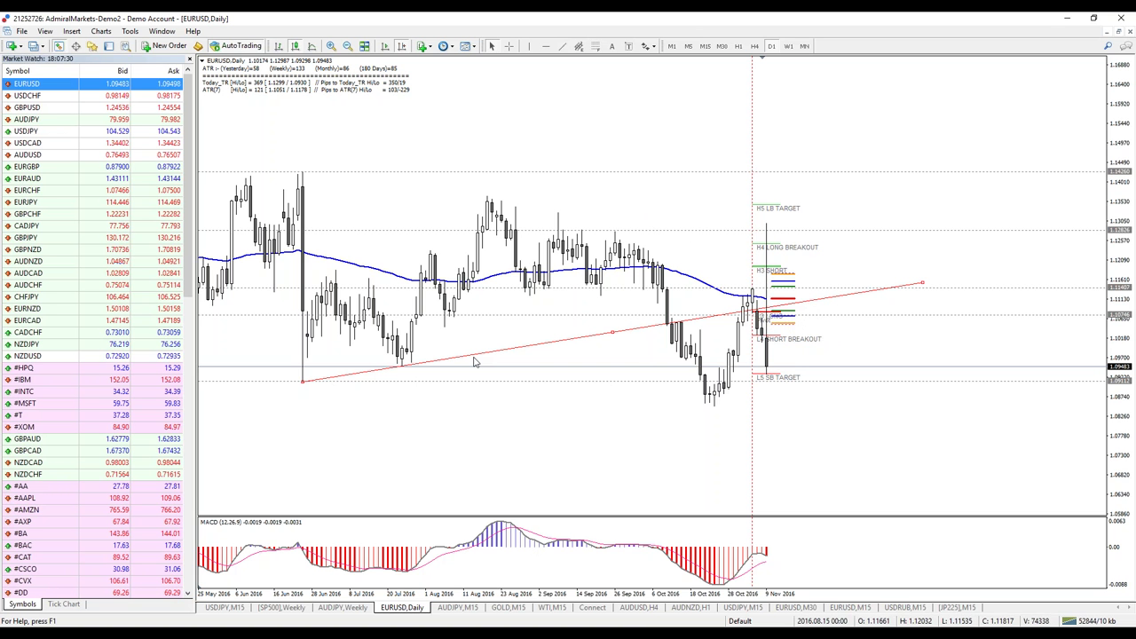
{"action": "key", "text": "Delete"}
- Draw a short trendline from the late-June 2016 low on the EURUSD daily chart and restyle it as a thicker blue line
{"action": "left_click", "coordinate": [562, 45]}
{"action": "left_click_drag", "start_coordinate": [302, 380], "coordinate": [392, 417]}
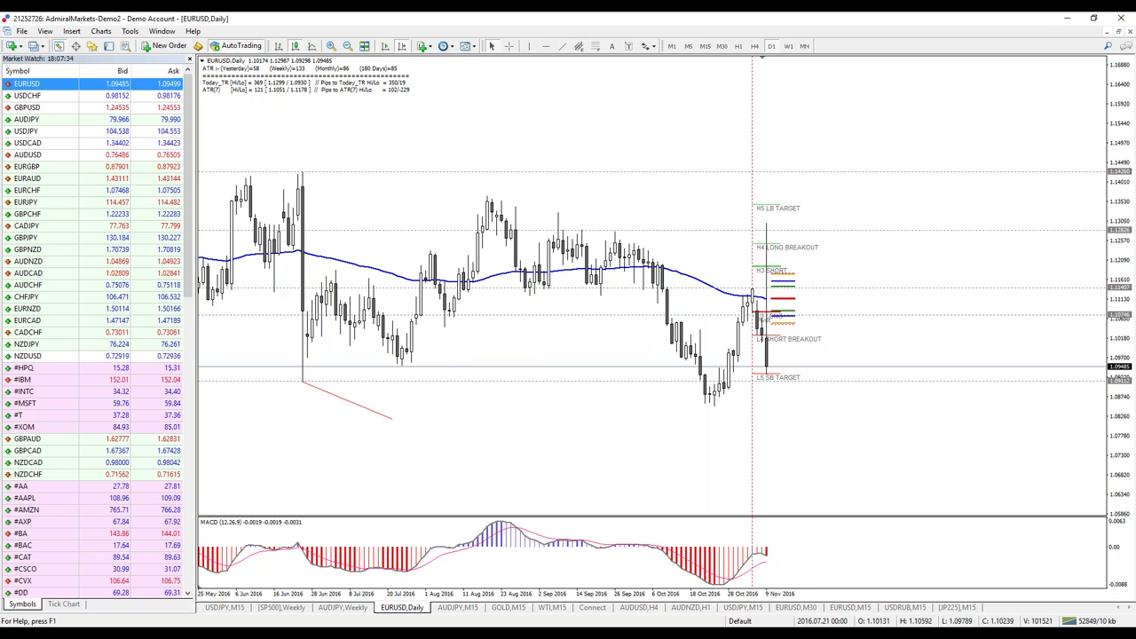
{"action": "right_click", "coordinate": [391, 417]}
{"action": "left_click", "coordinate": [419, 424]}
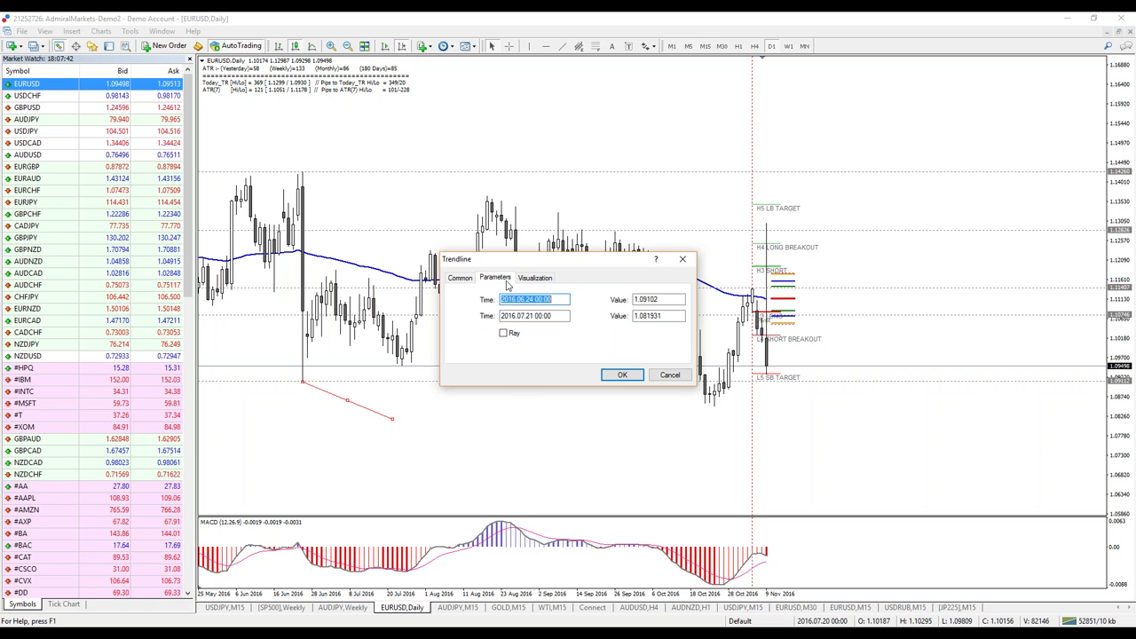
{"action": "left_click", "coordinate": [459, 278]}
{"action": "left_click", "coordinate": [578, 333]}
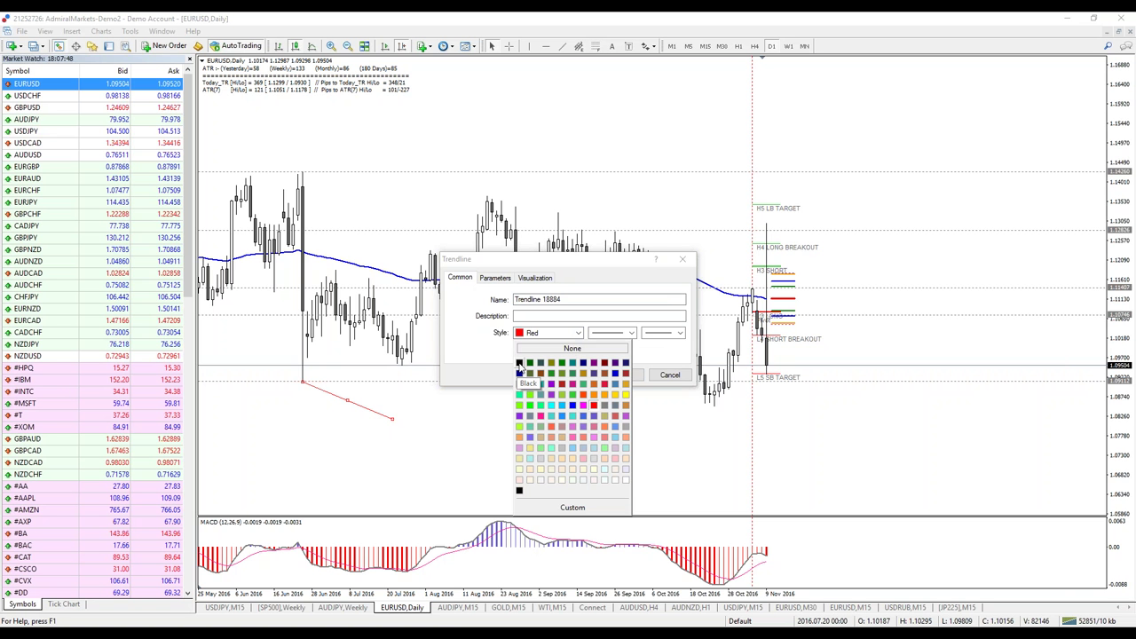
{"action": "left_click", "coordinate": [585, 417]}
{"action": "left_click", "coordinate": [632, 333]}
{"action": "left_click", "coordinate": [611, 349]}
{"action": "left_click", "coordinate": [632, 333]}
{"action": "left_click", "coordinate": [662, 355]}
{"action": "left_click", "coordinate": [622, 375]}
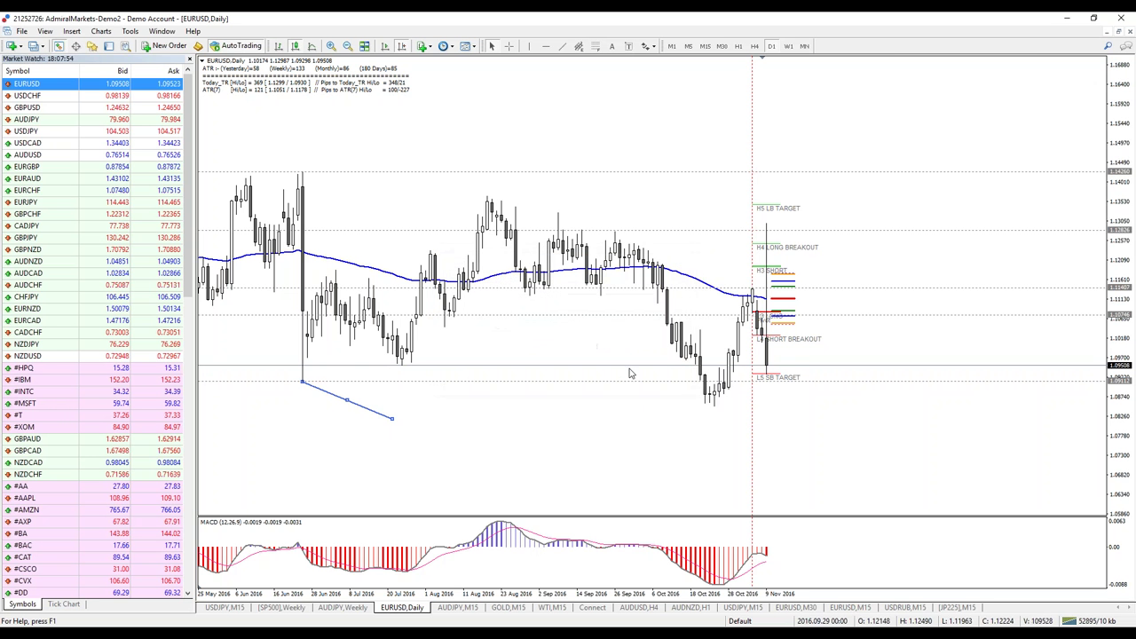
- Move the blue trendline's free end so the line touches the July low and extends past the latest candle
{"action": "mouse_move", "coordinate": [392, 418]}
{"action": "left_mouse_down"}
{"action": "mouse_move", "coordinate": [796, 297]}
{"action": "mouse_move", "coordinate": [878, 293]}
{"action": "left_mouse_up"}
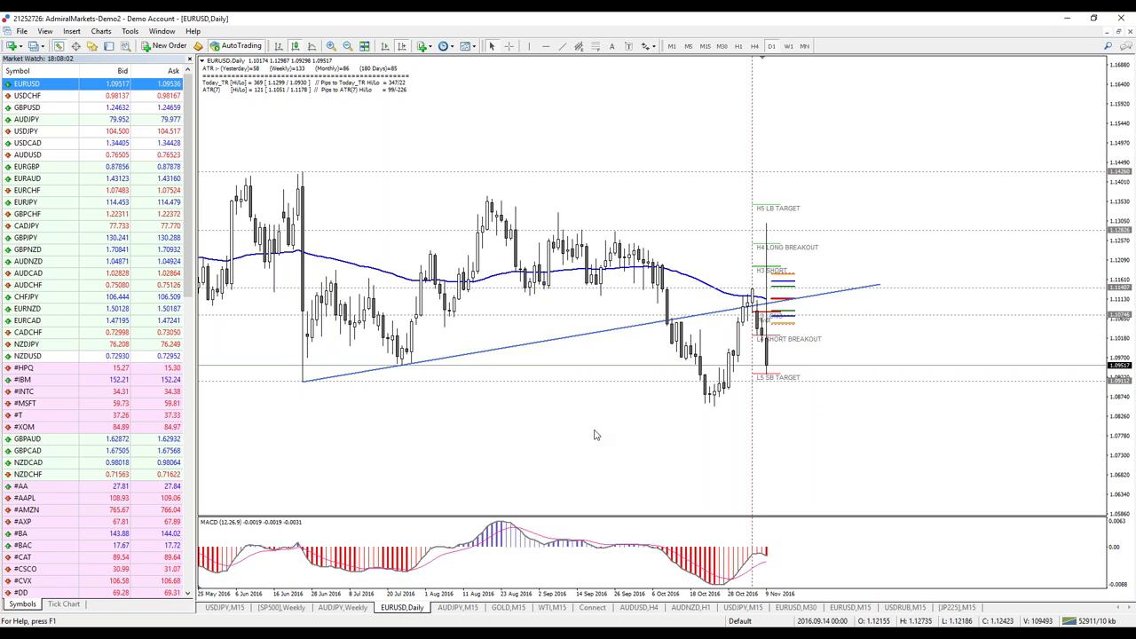
{"action": "scroll", "coordinate": [562, 477], "scroll_direction": "down", "scroll_amount": 1}
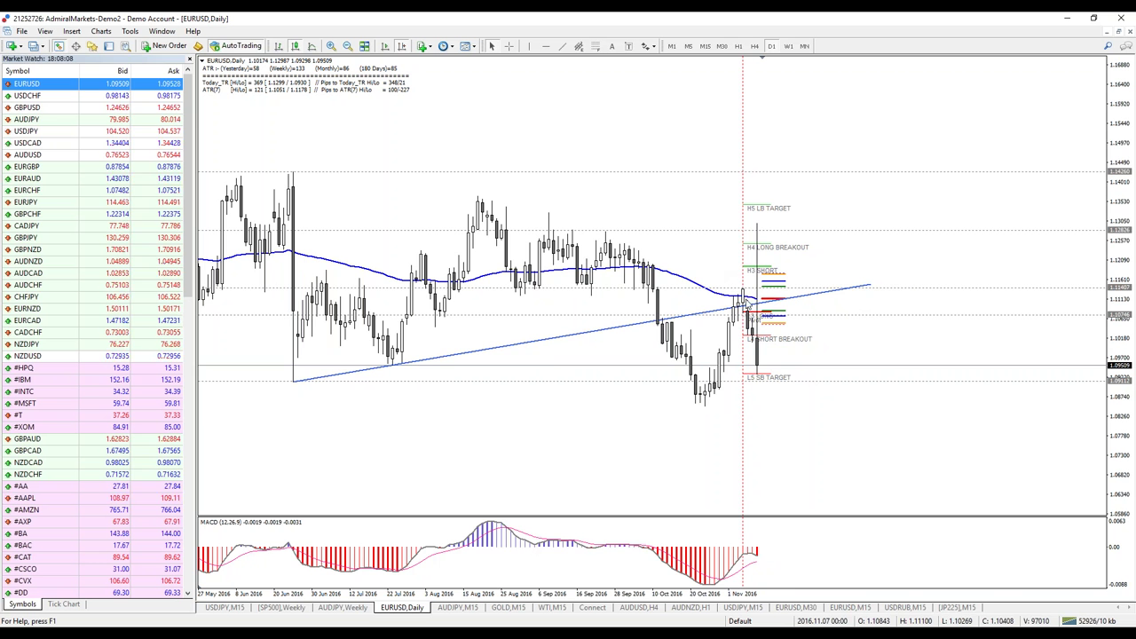
- Examine how EURUSD daily price behaves along the trendline, from the June and July lows to the October break and November retest
{"action": "scroll", "coordinate": [657, 417], "scroll_direction": "up", "scroll_amount": 5}
{"action": "scroll", "coordinate": [688, 414], "scroll_direction": "up", "scroll_amount": 1}
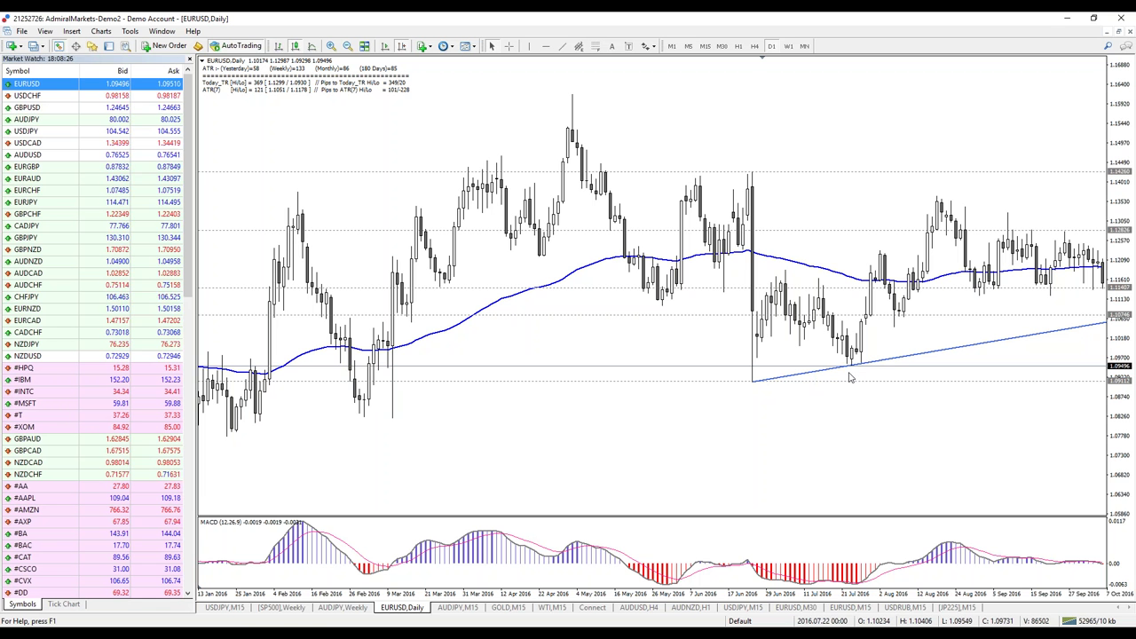
{"action": "scroll", "coordinate": [931, 437], "scroll_direction": "down", "scroll_amount": 1}
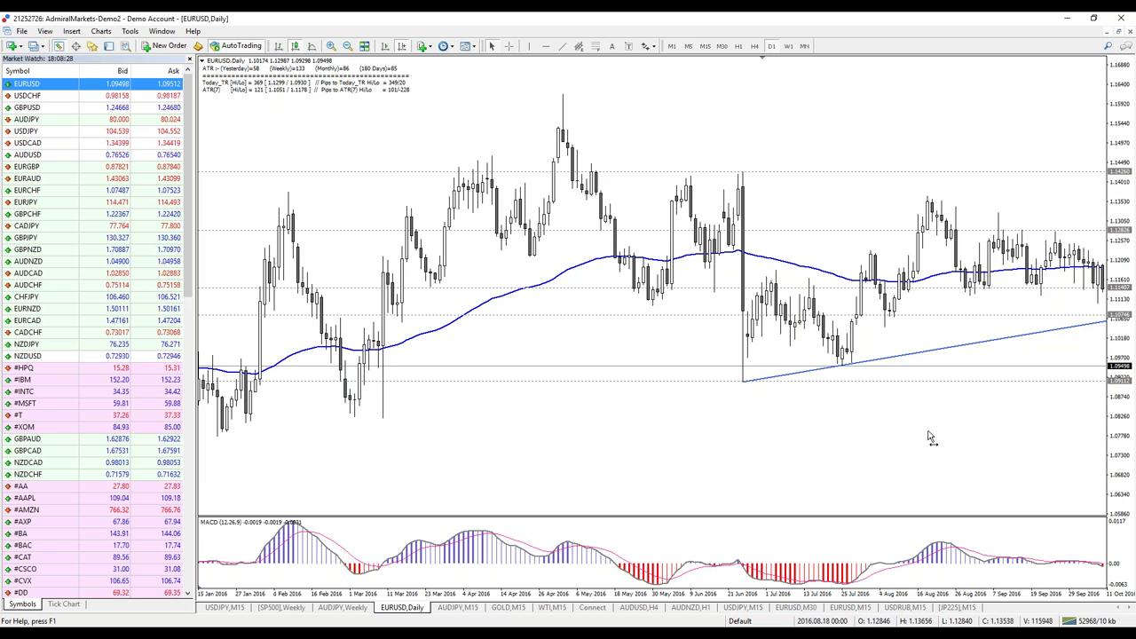
{"action": "scroll", "coordinate": [931, 438], "scroll_direction": "down", "scroll_amount": 1}
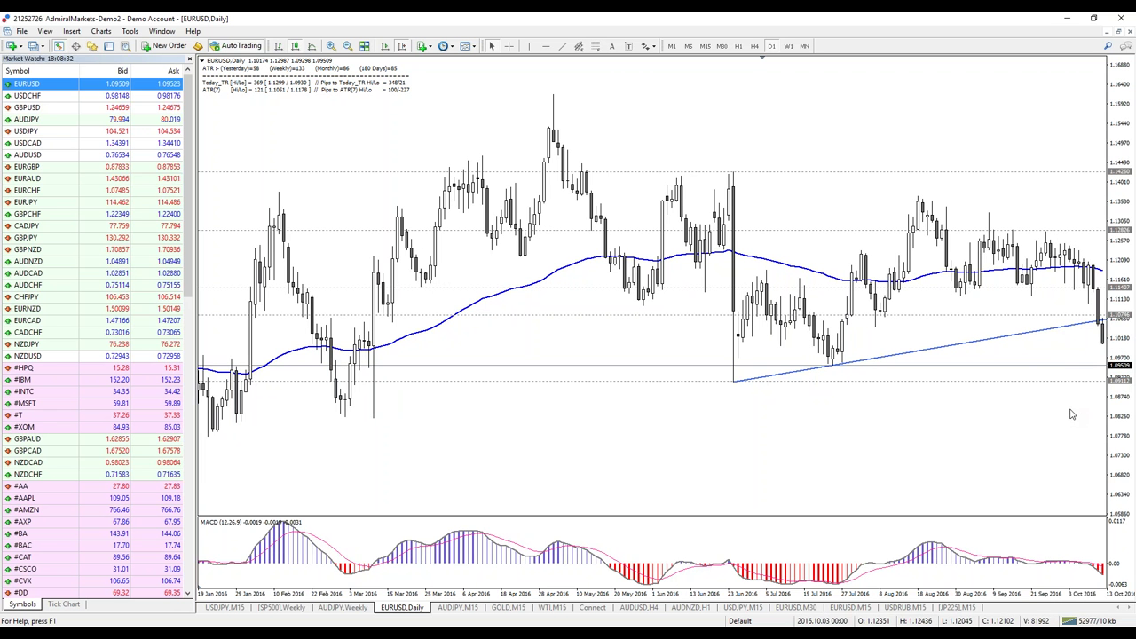
{"action": "scroll", "coordinate": [1074, 413], "scroll_direction": "down", "scroll_amount": 2}
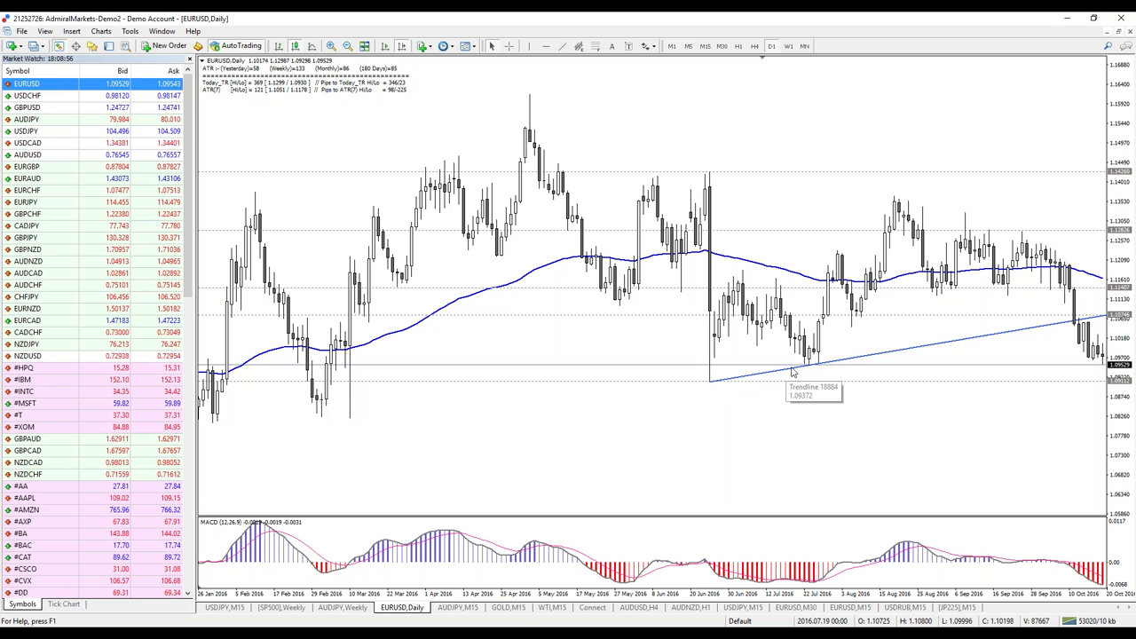
{"action": "mouse_move", "coordinate": [1076, 327]}
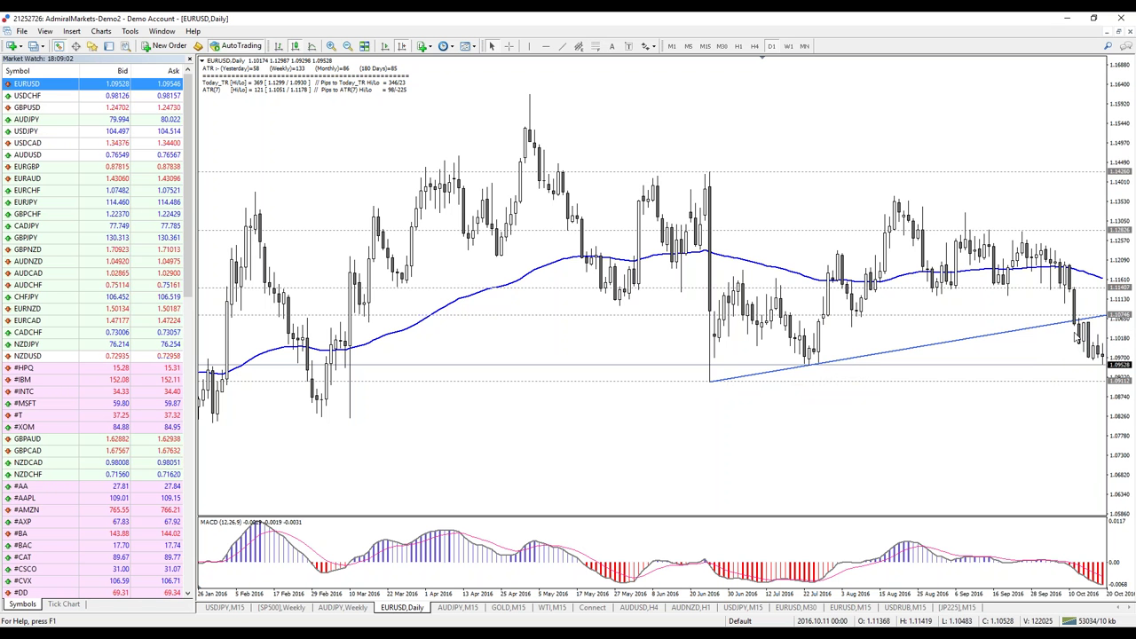
{"action": "scroll", "coordinate": [1016, 431], "scroll_direction": "down", "scroll_amount": 2}
{"action": "scroll", "coordinate": [1016, 431], "scroll_direction": "down", "scroll_amount": 5}
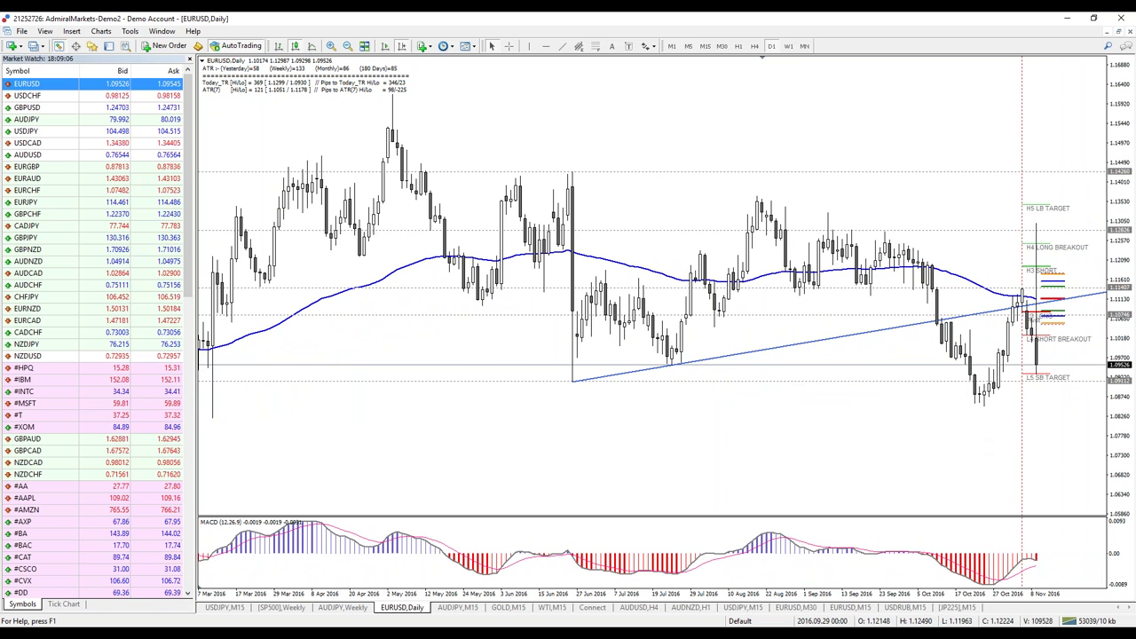
{"action": "scroll", "coordinate": [1016, 431], "scroll_direction": "down", "scroll_amount": 6}
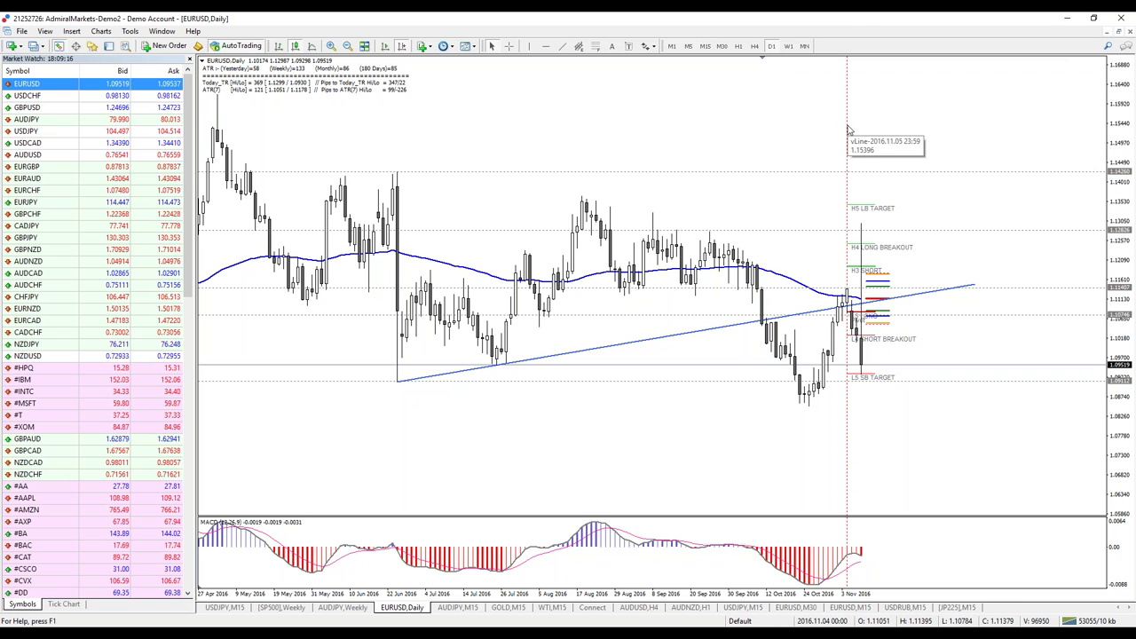
- Switch the EURUSD chart to the H1 timeframe and review the early-November price action around the trendline
{"action": "left_click", "coordinate": [737, 46]}
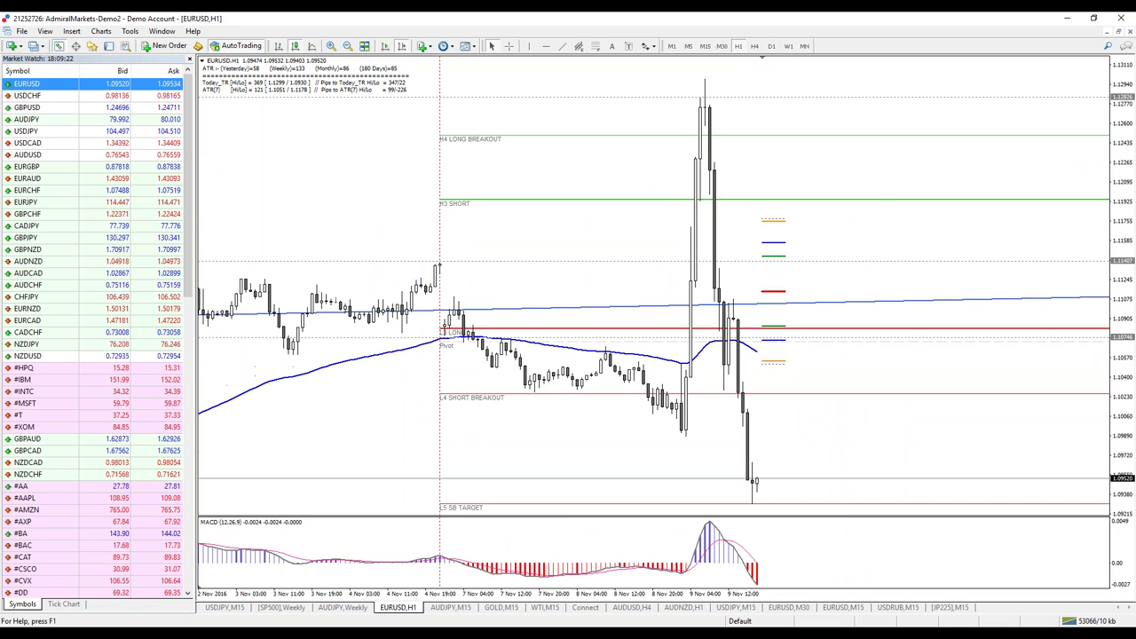
{"action": "scroll", "coordinate": [579, 295], "scroll_direction": "up", "scroll_amount": 5}
{"action": "scroll", "coordinate": [579, 296], "scroll_direction": "down", "scroll_amount": 2}
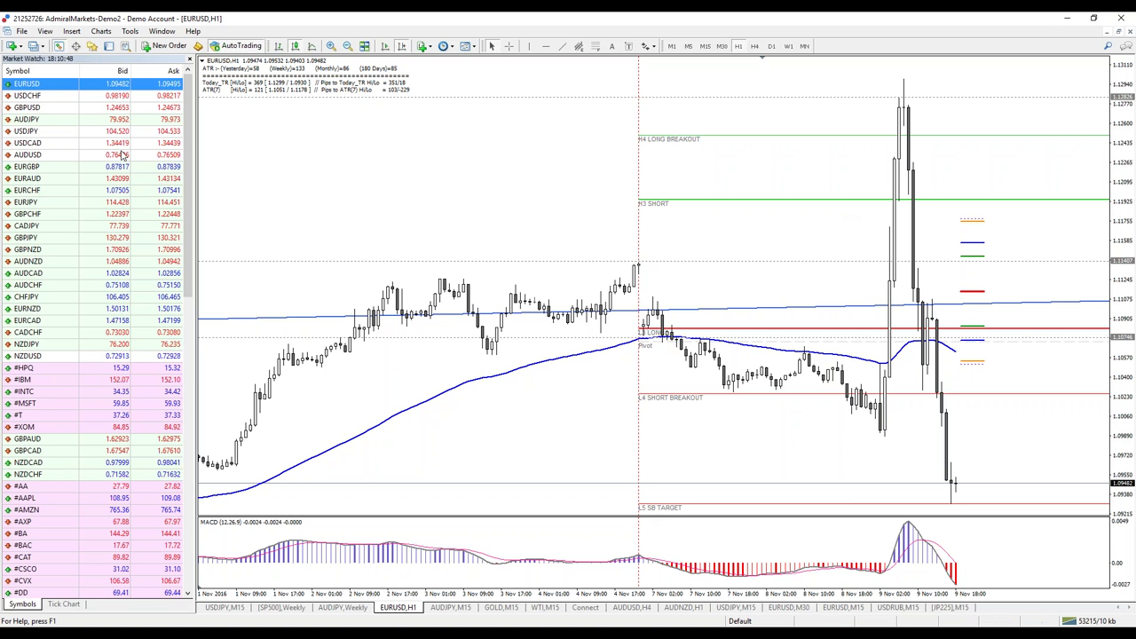
- Load GBPUSD into the H1 chart and draw a rising trendline from the 28 October low through the 31 October low, past the latest candle
{"action": "left_click_drag", "start_coordinate": [118, 108], "coordinate": [616, 266]}
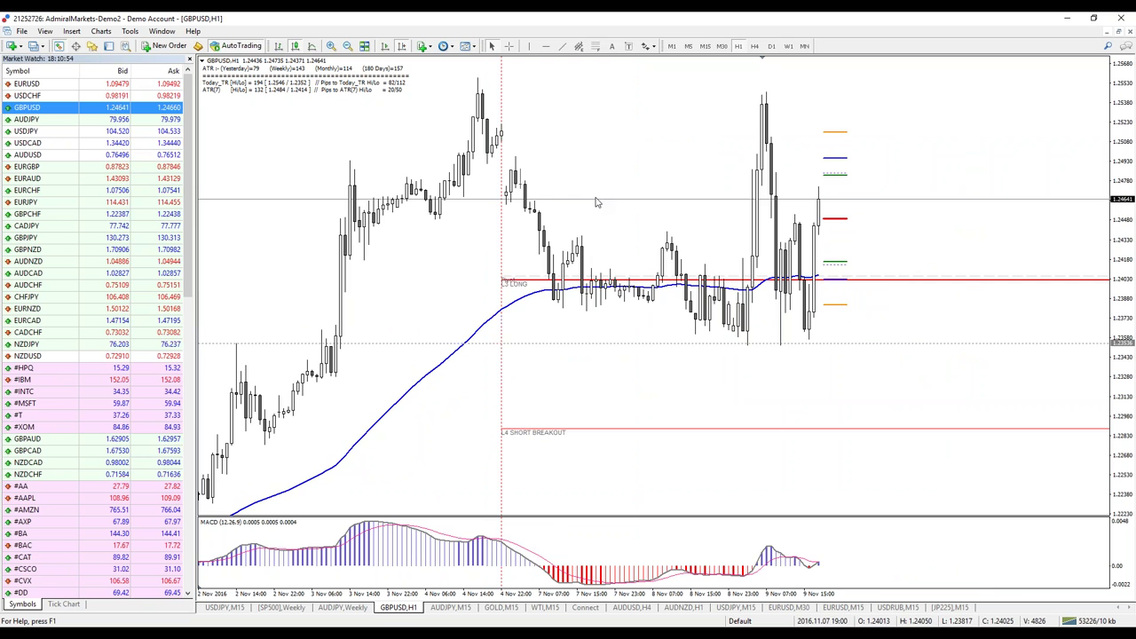
{"action": "scroll", "coordinate": [611, 198], "scroll_direction": "down", "scroll_amount": 6}
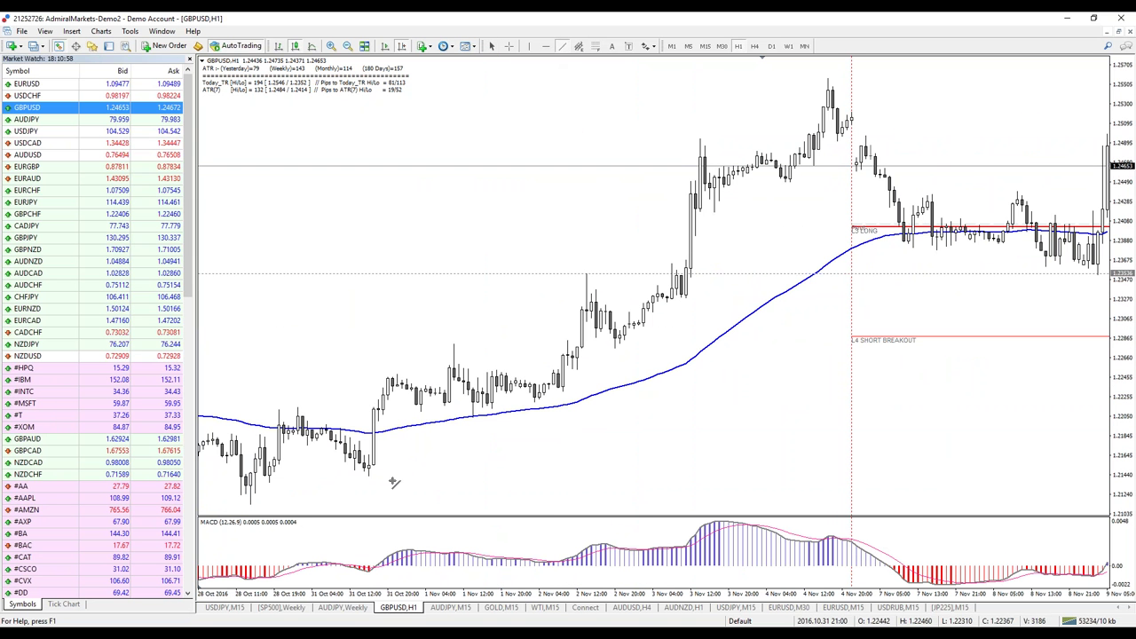
{"action": "mouse_move", "coordinate": [250, 500]}
{"action": "left_mouse_down"}
{"action": "mouse_move", "coordinate": [716, 394]}
{"action": "mouse_move", "coordinate": [1103, 275]}
{"action": "mouse_move", "coordinate": [1081, 329]}
{"action": "mouse_move", "coordinate": [1106, 308]}
{"action": "left_mouse_up"}
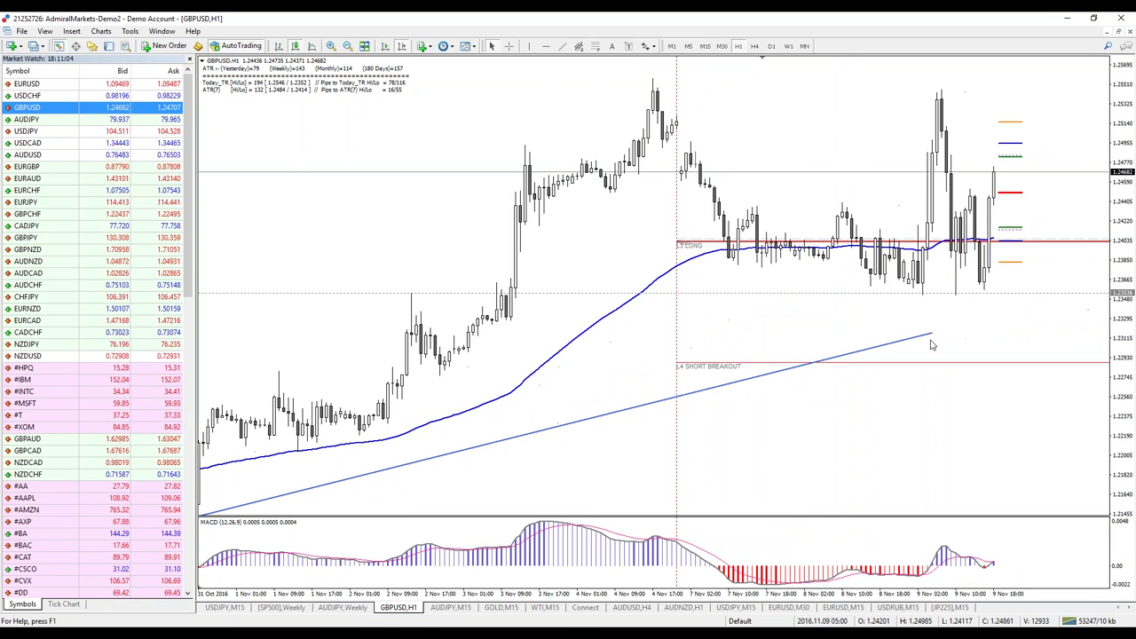
{"action": "left_click_drag", "start_coordinate": [932, 336], "coordinate": [1079, 303]}
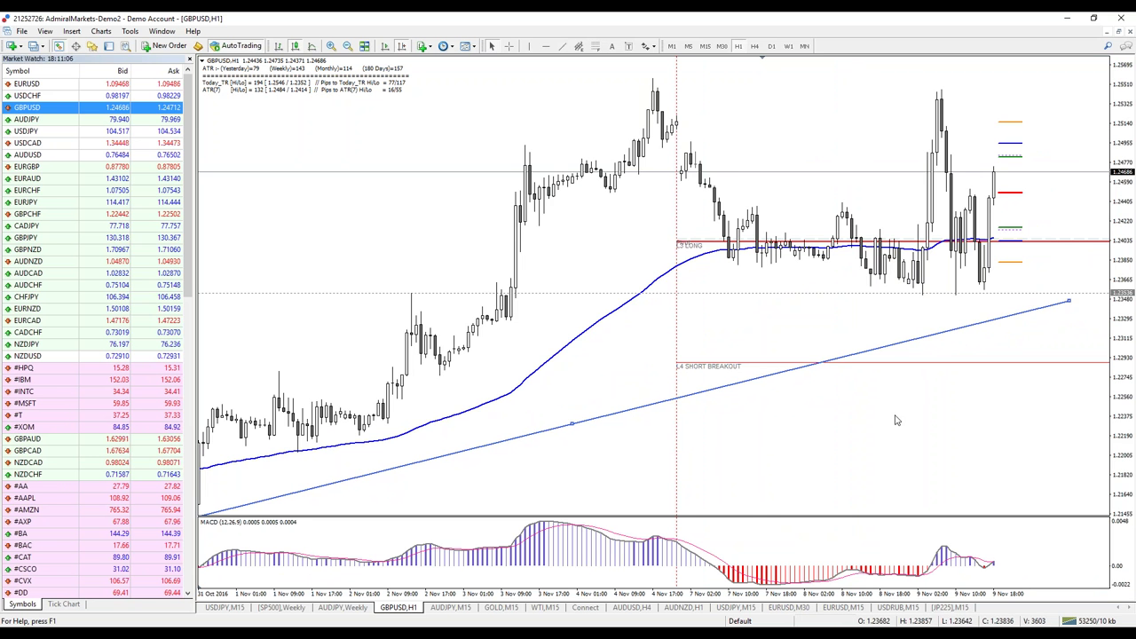
- Draw a second, steeper trendline on GBPUSD from the 31 October low along the 9 November lows
{"action": "scroll", "coordinate": [946, 397], "scroll_direction": "left", "scroll_amount": 3}
{"action": "scroll", "coordinate": [949, 400], "scroll_direction": "right", "scroll_amount": 1}
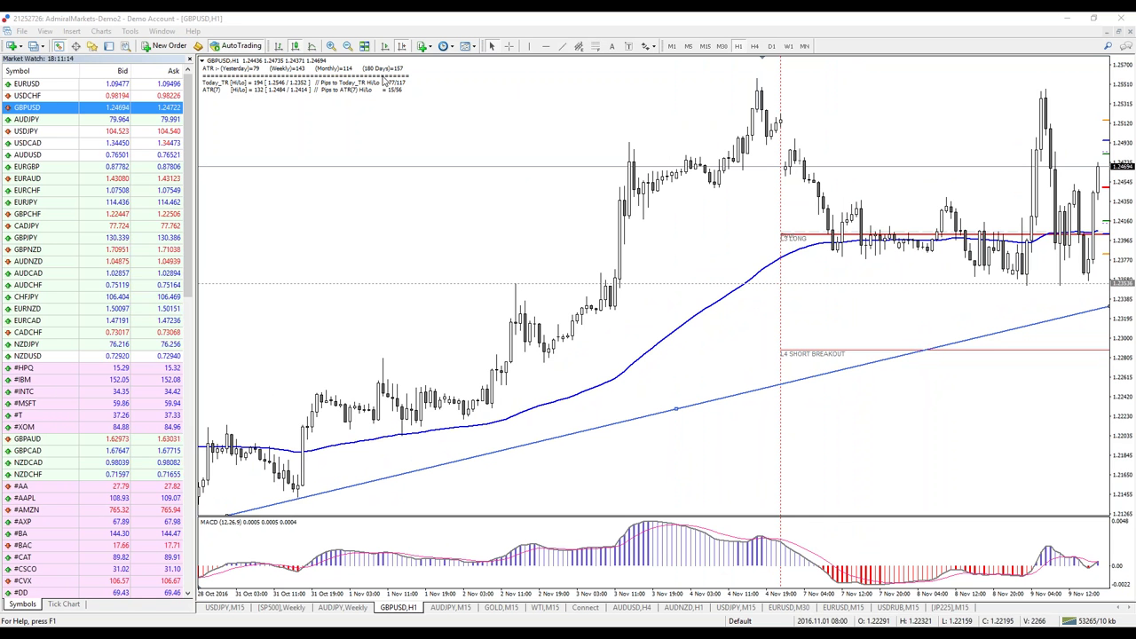
{"action": "left_click", "coordinate": [561, 46]}
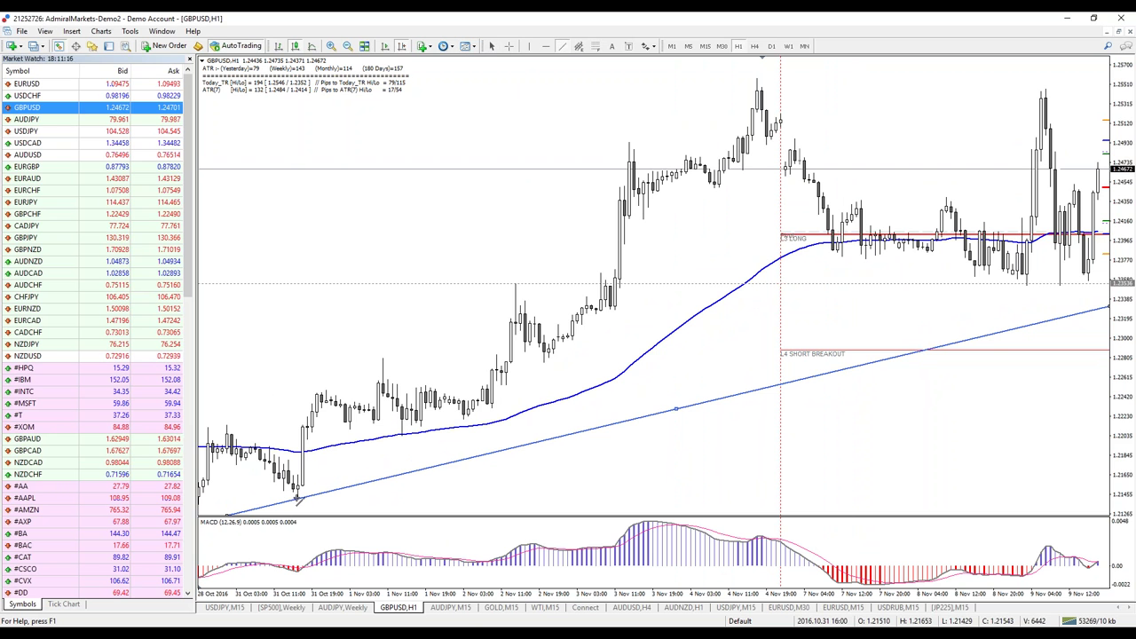
{"action": "mouse_move", "coordinate": [300, 504]}
{"action": "left_mouse_down"}
{"action": "mouse_move", "coordinate": [1019, 321]}
{"action": "mouse_move", "coordinate": [1110, 282]}
{"action": "mouse_move", "coordinate": [950, 396]}
{"action": "mouse_move", "coordinate": [820, 343]}
{"action": "mouse_move", "coordinate": [948, 291]}
{"action": "left_mouse_up"}
{"action": "scroll", "coordinate": [949, 291], "scroll_direction": "up", "scroll_amount": 5}
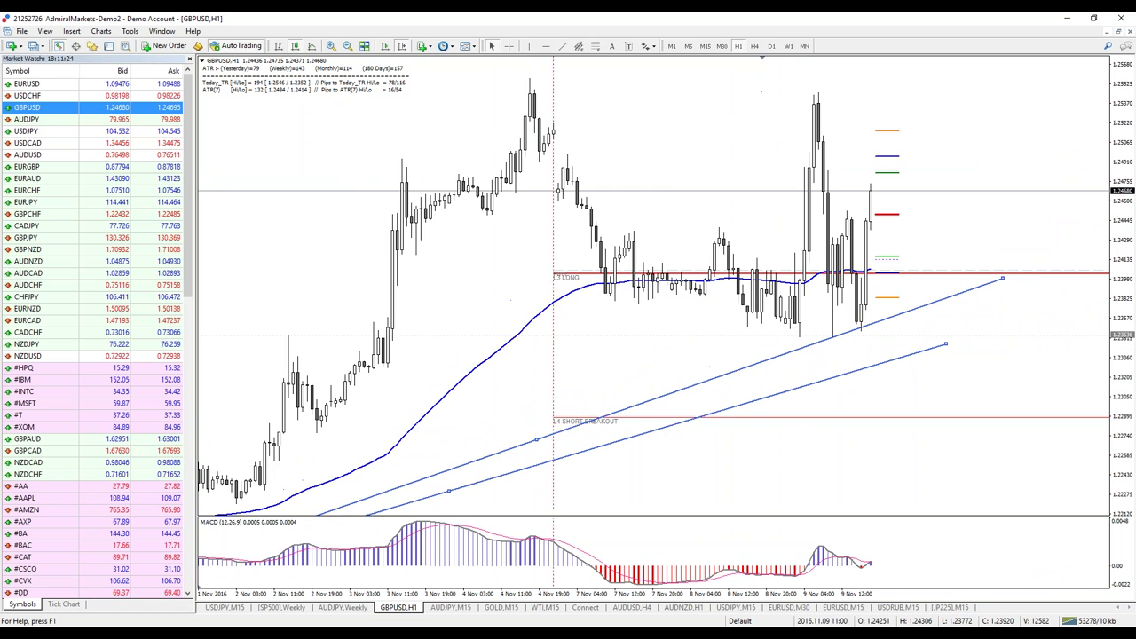
- Add a Fibonacci retracement from the 1 November low to the 4 November high on GBPUSD
{"action": "scroll", "coordinate": [675, 400], "scroll_direction": "down", "scroll_amount": 3}
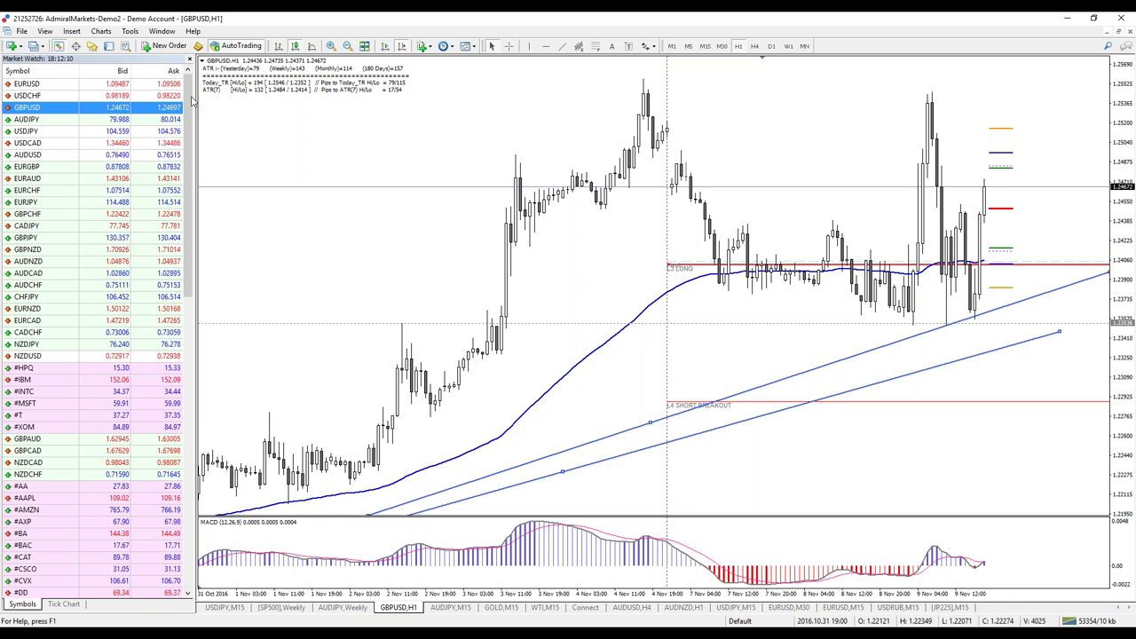
{"action": "left_click", "coordinate": [71, 31]}
{"action": "mouse_move", "coordinate": [115, 104]}
{"action": "left_click", "coordinate": [213, 103]}
{"action": "left_click_drag", "start_coordinate": [300, 495], "coordinate": [643, 81]}
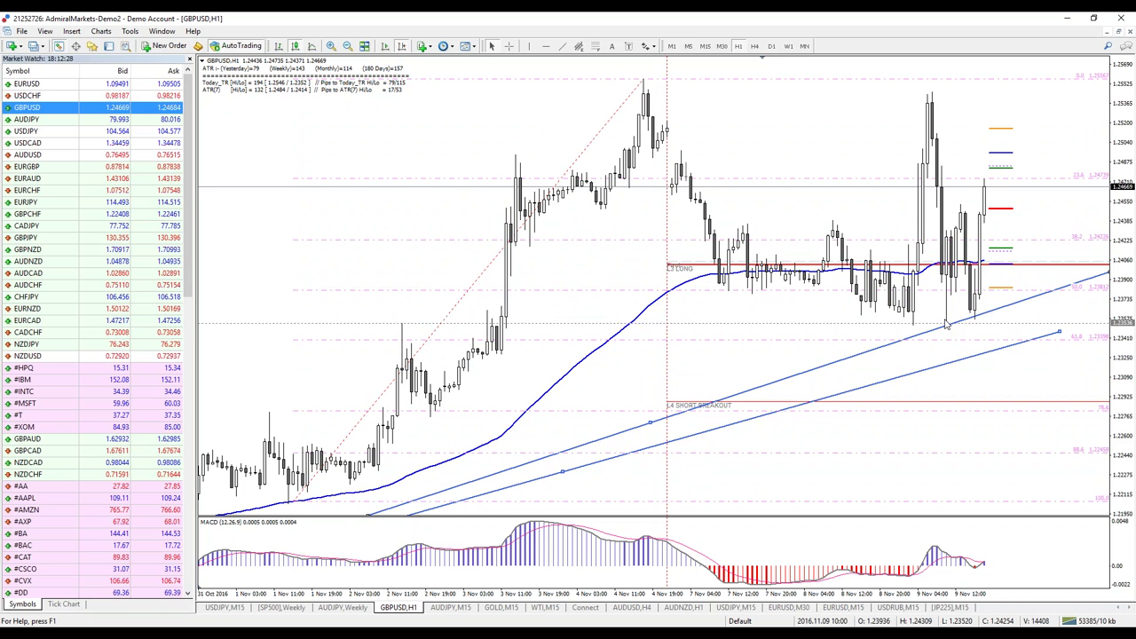
- Move the Fibonacci retracement's starting point down to the 31 October low
{"action": "scroll", "coordinate": [227, 498], "scroll_direction": "up", "scroll_amount": 2}
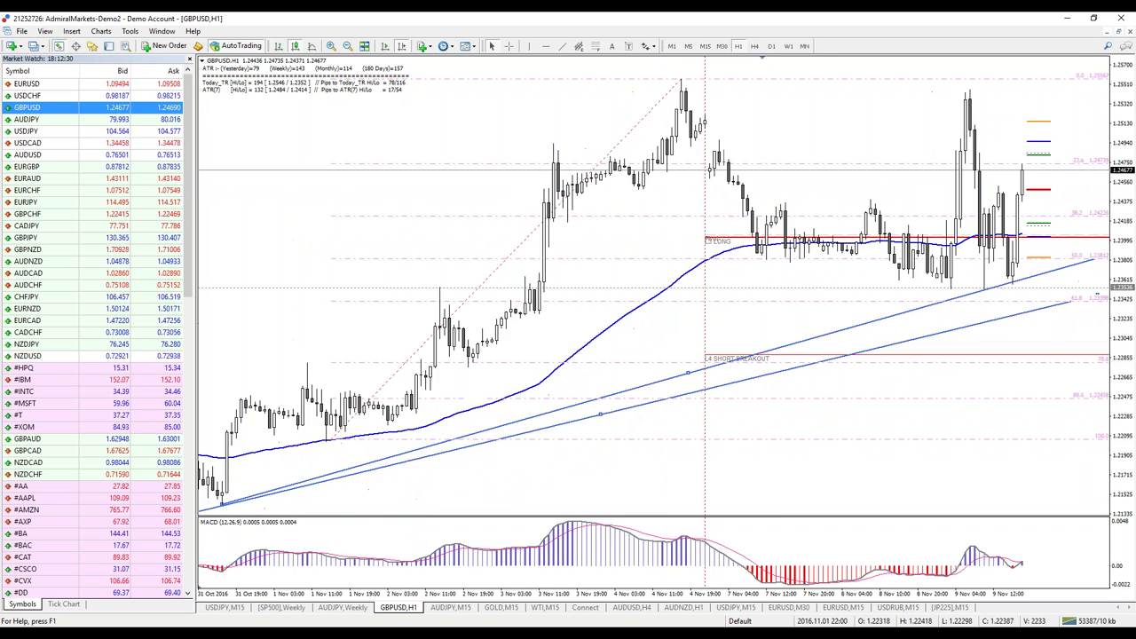
{"action": "scroll", "coordinate": [404, 439], "scroll_direction": "up", "scroll_amount": 2}
{"action": "left_click_drag", "start_coordinate": [404, 439], "coordinate": [302, 500]}
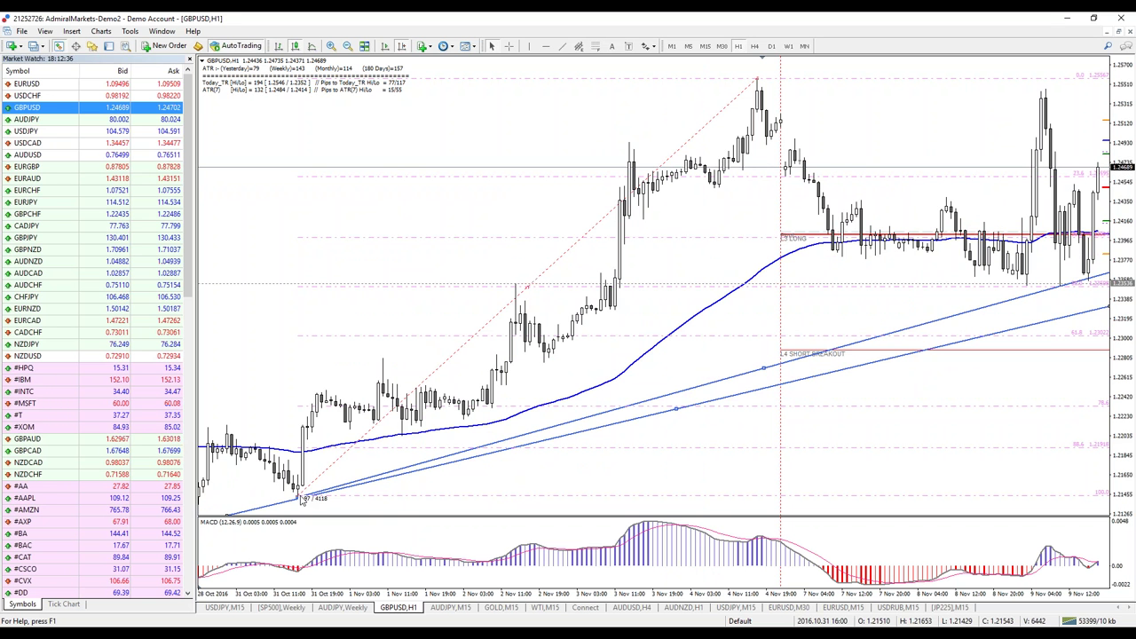
{"action": "left_click_drag", "start_coordinate": [301, 500], "coordinate": [300, 505]}
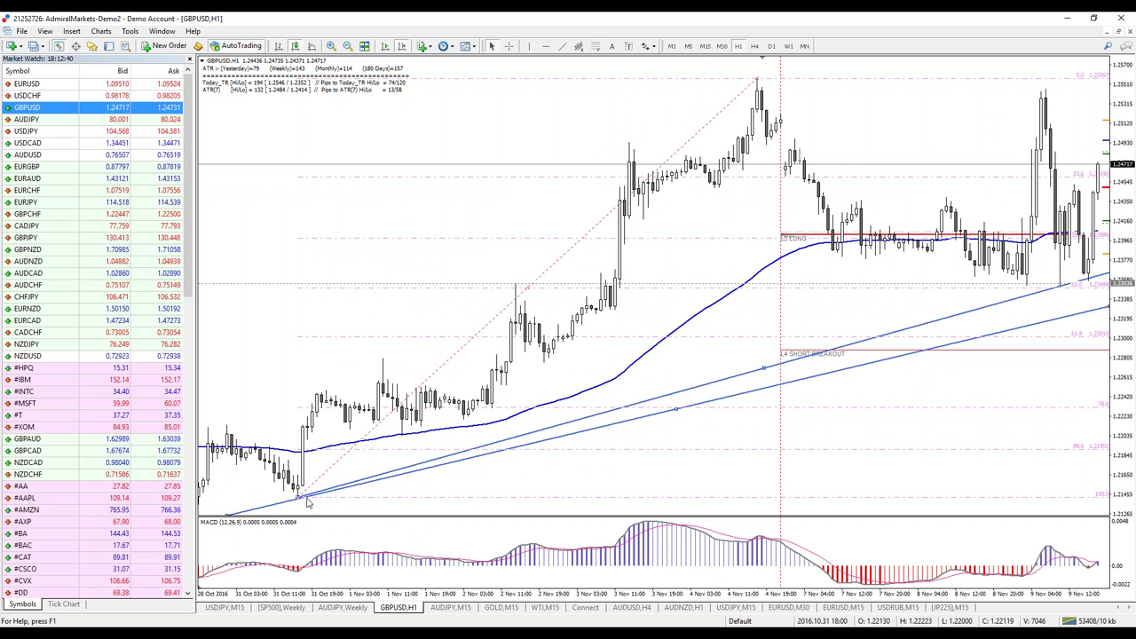
- Raise the far end of the lower GBPUSD trendline to about 1.2367, closer to the upper trendline
{"action": "left_click_drag", "start_coordinate": [735, 473], "coordinate": [670, 480]}
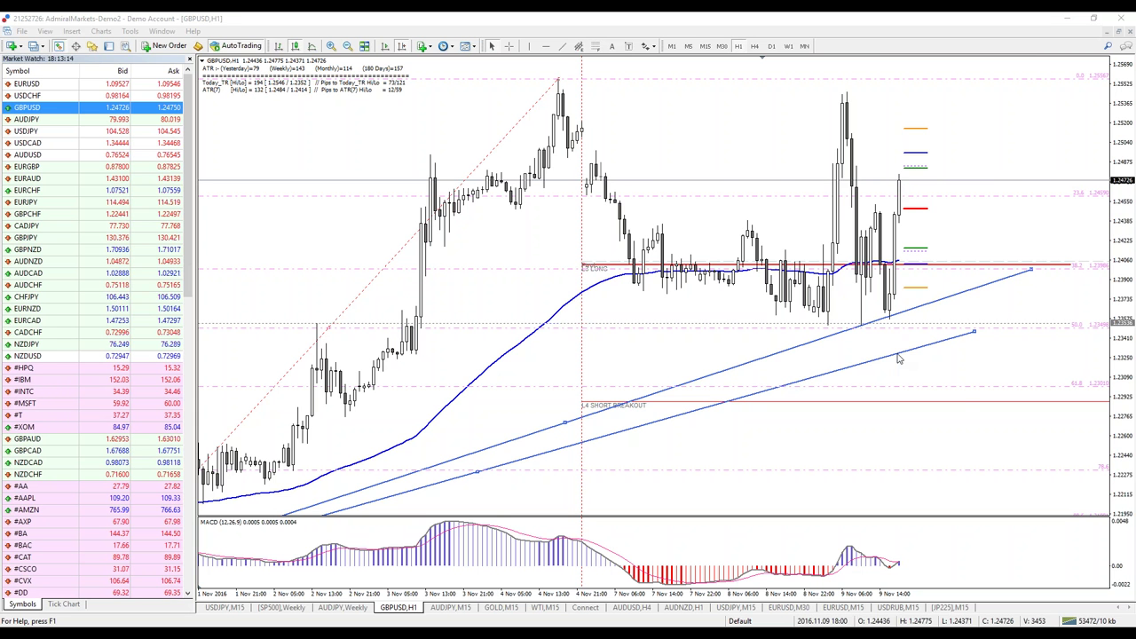
{"action": "scroll", "coordinate": [959, 424], "scroll_direction": "up", "scroll_amount": 3}
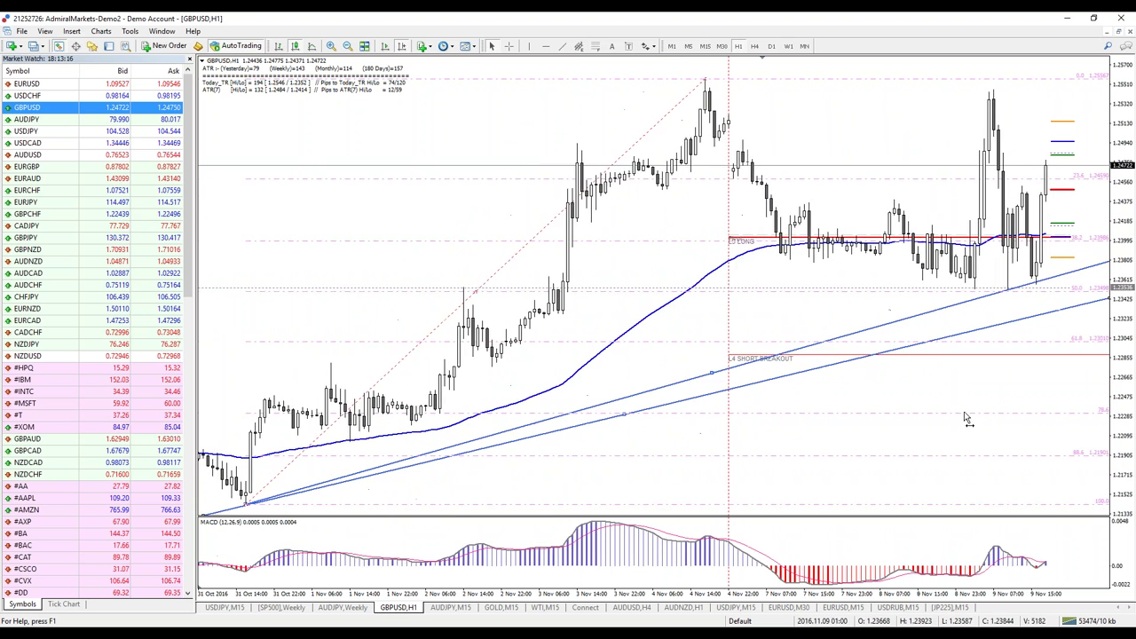
{"action": "scroll", "coordinate": [963, 415], "scroll_direction": "down", "scroll_amount": 4}
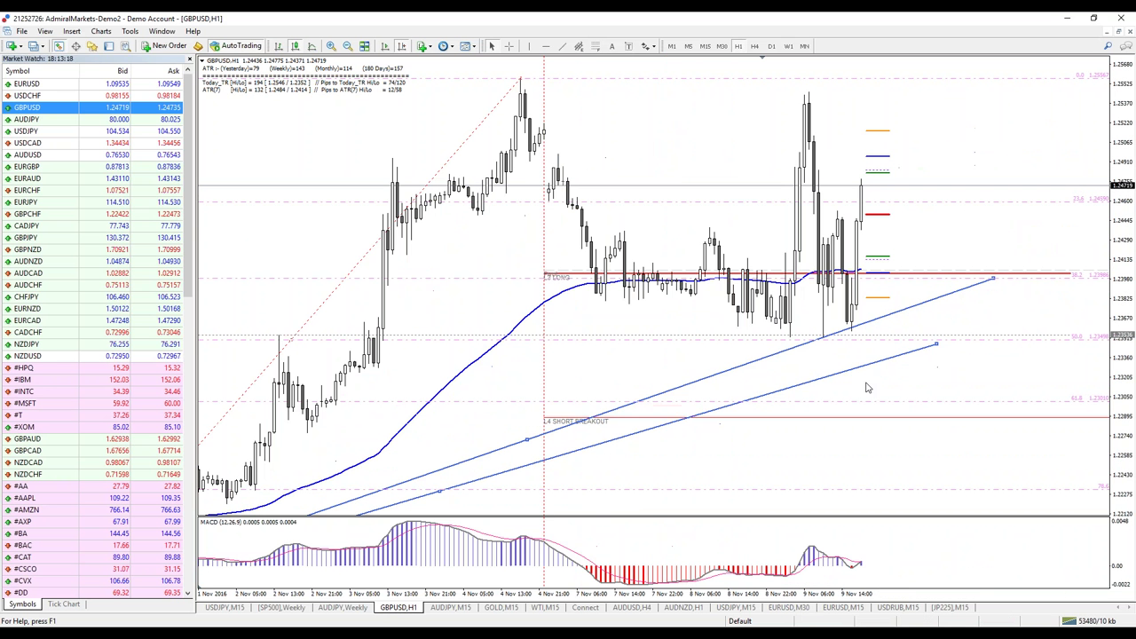
{"action": "left_click_drag", "start_coordinate": [935, 347], "coordinate": [984, 321]}
{"action": "scroll", "coordinate": [938, 373], "scroll_direction": "up", "scroll_amount": 4}
{"action": "scroll", "coordinate": [950, 361], "scroll_direction": "down", "scroll_amount": 4}
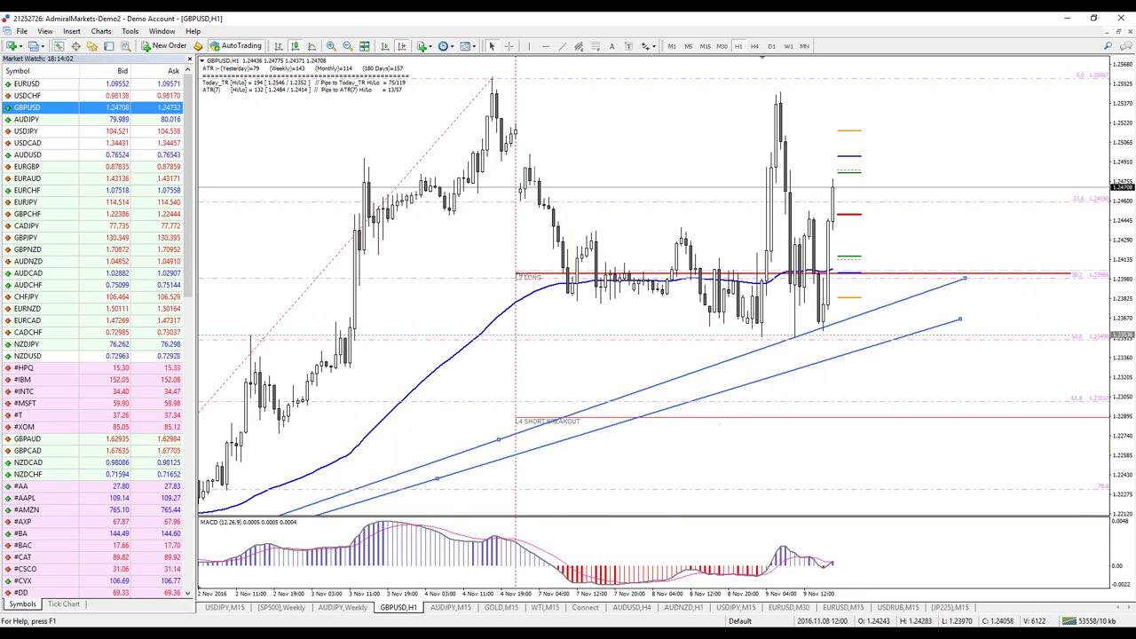
{"action": "scroll", "coordinate": [743, 406], "scroll_direction": "up", "scroll_amount": 3}
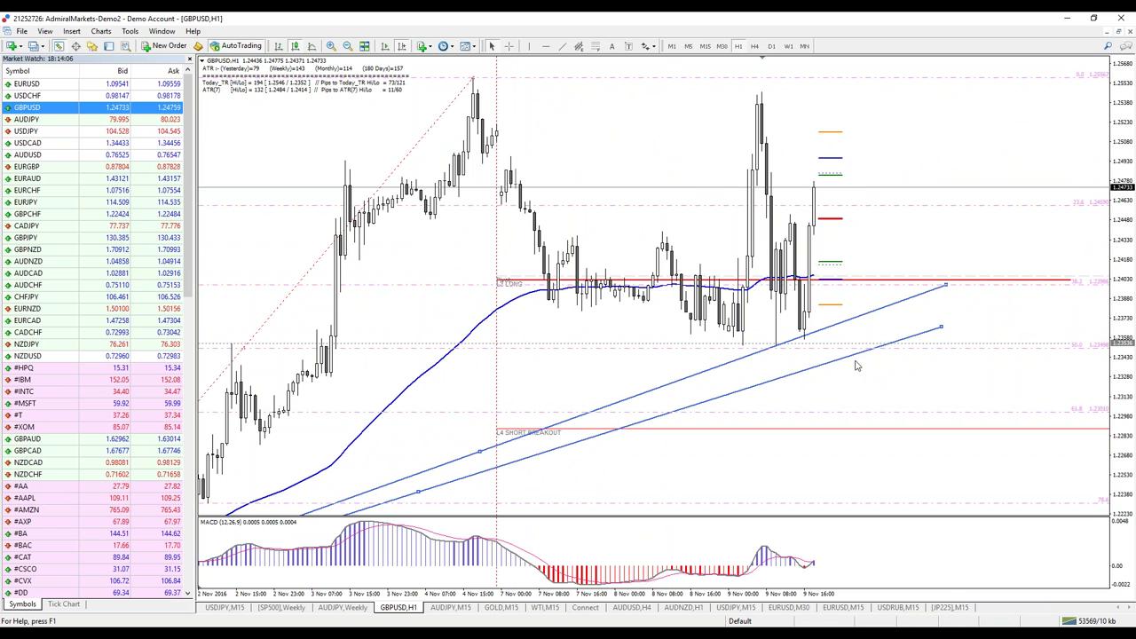
- Draw a descending trendline on GBPUSD from the 4 November high down through the 9 November candles
{"action": "left_click", "coordinate": [562, 46]}
{"action": "left_click_drag", "start_coordinate": [472, 80], "coordinate": [894, 365]}
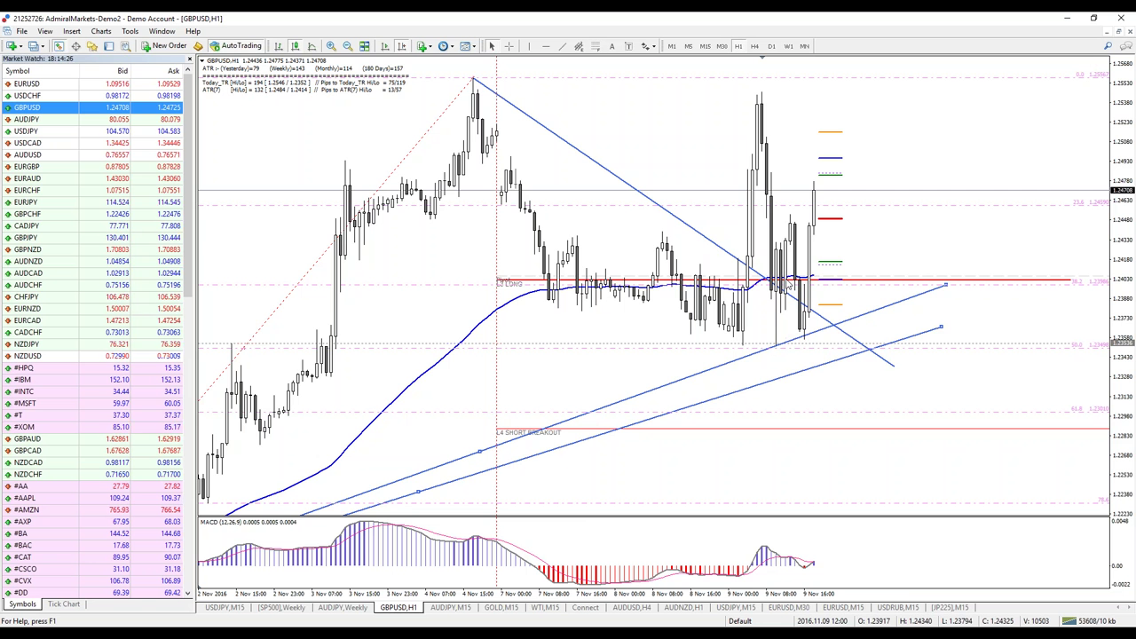
{"action": "scroll", "coordinate": [802, 319], "scroll_direction": "up", "scroll_amount": 3}
{"action": "scroll", "coordinate": [802, 319], "scroll_direction": "down", "scroll_amount": 3}
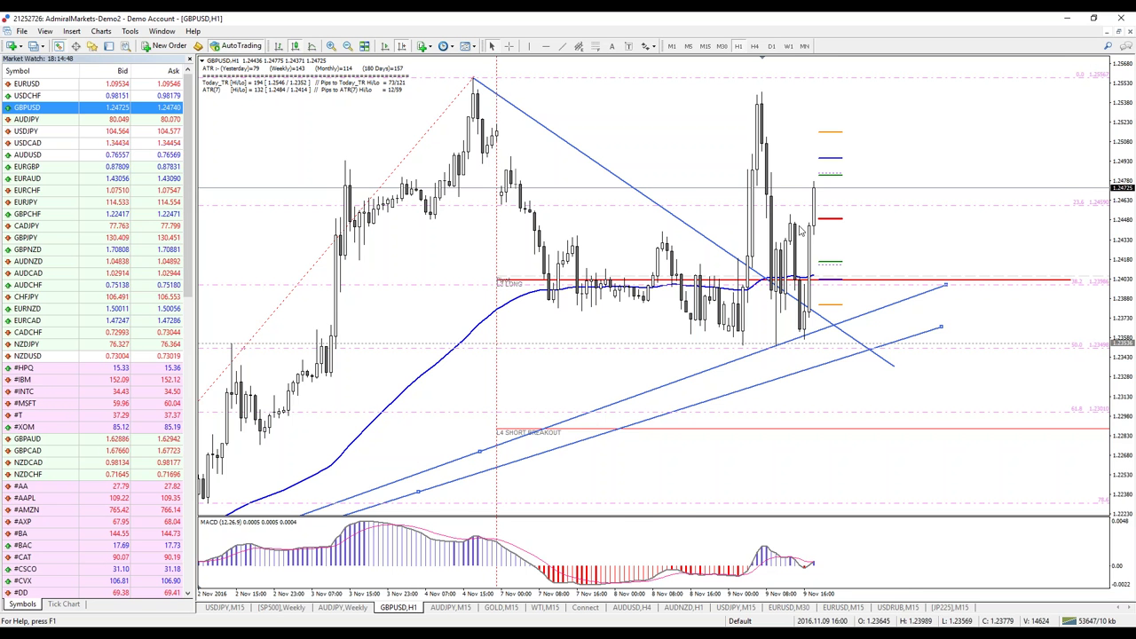
{"action": "scroll", "coordinate": [727, 139], "scroll_direction": "up", "scroll_amount": 3}
{"action": "scroll", "coordinate": [653, 284], "scroll_direction": "up", "scroll_amount": 4}
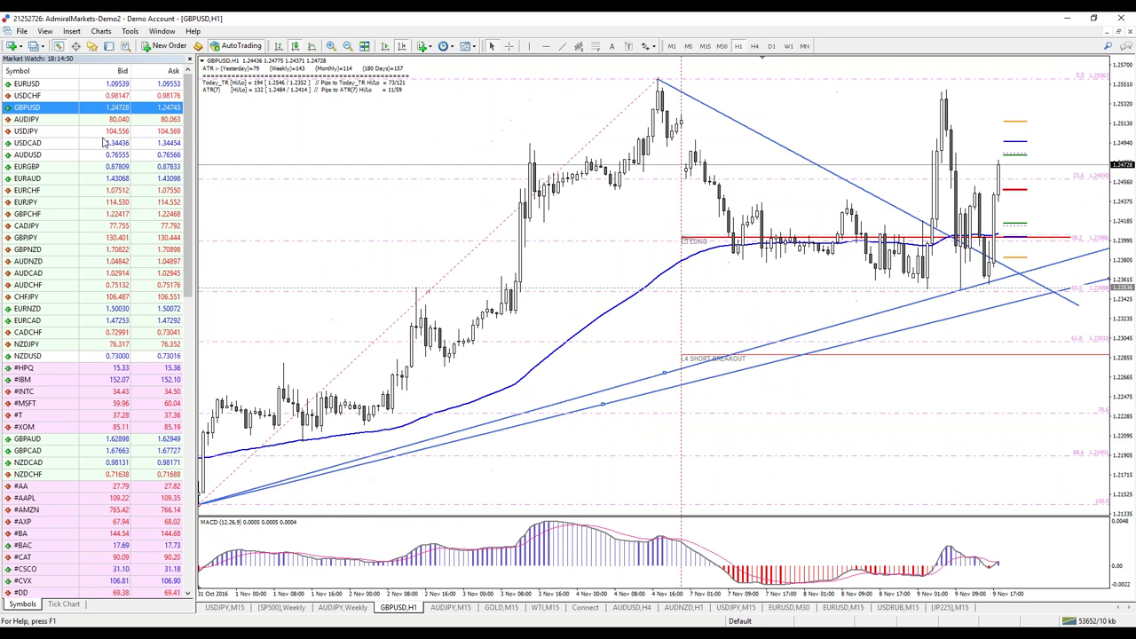
- Load USDCAD into the chart and switch it to the daily timeframe
{"action": "left_click_drag", "start_coordinate": [98, 143], "coordinate": [245, 524]}
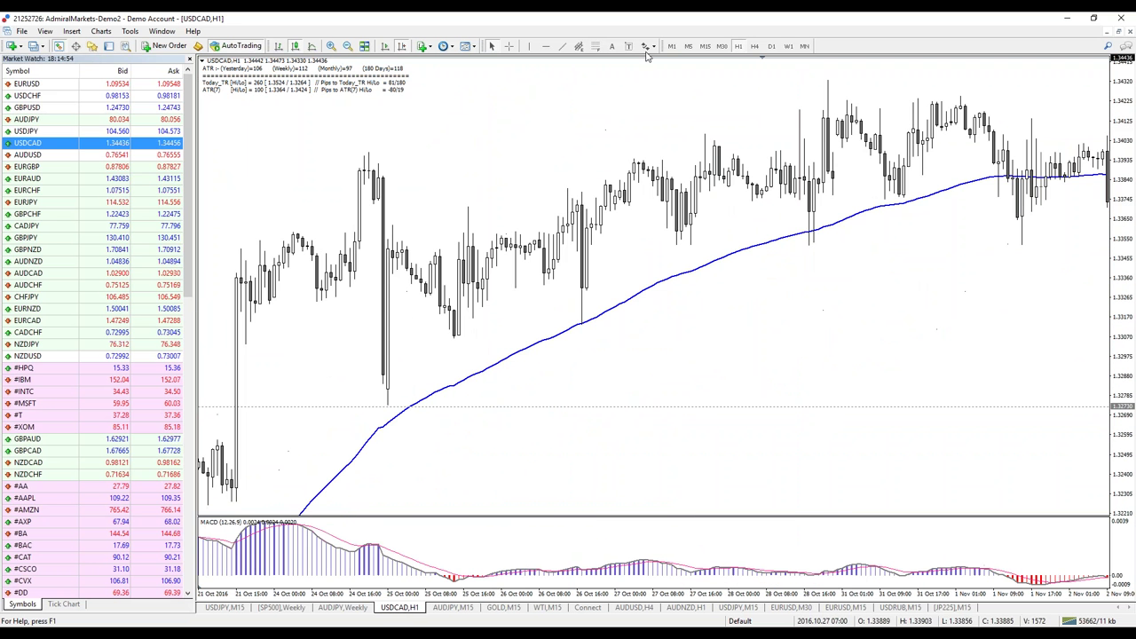
{"action": "left_click", "coordinate": [772, 46]}
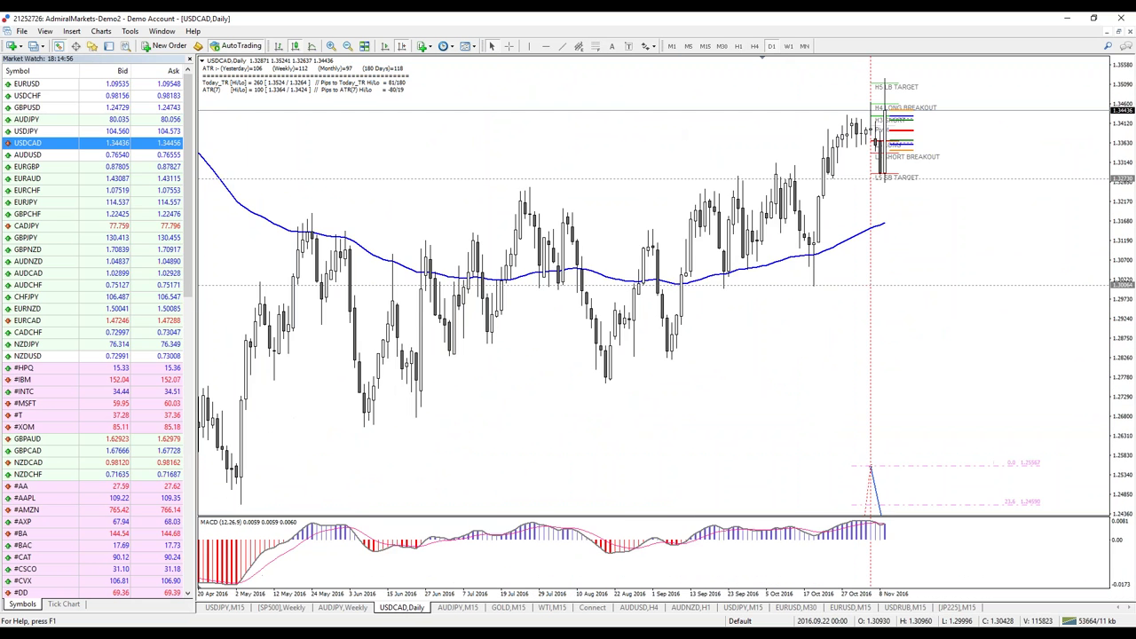
- Draw a rising trendline on USDCAD from the early June low along the late June and mid-August lows
{"action": "scroll", "coordinate": [743, 110], "scroll_direction": "up", "scroll_amount": 3}
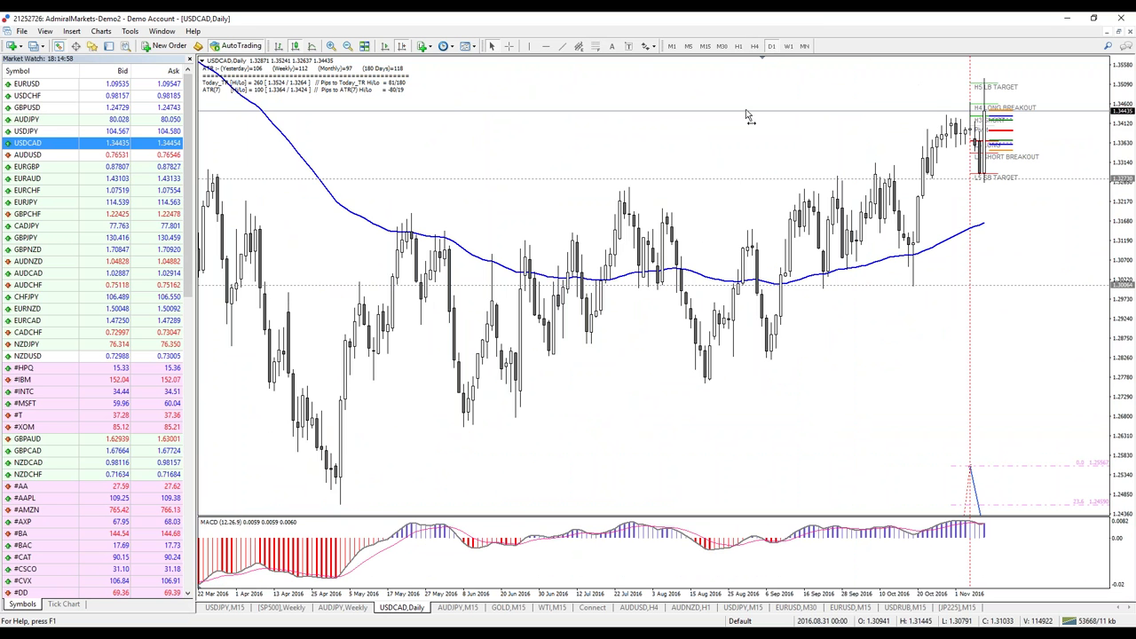
{"action": "scroll", "coordinate": [743, 109], "scroll_direction": "down", "scroll_amount": 5}
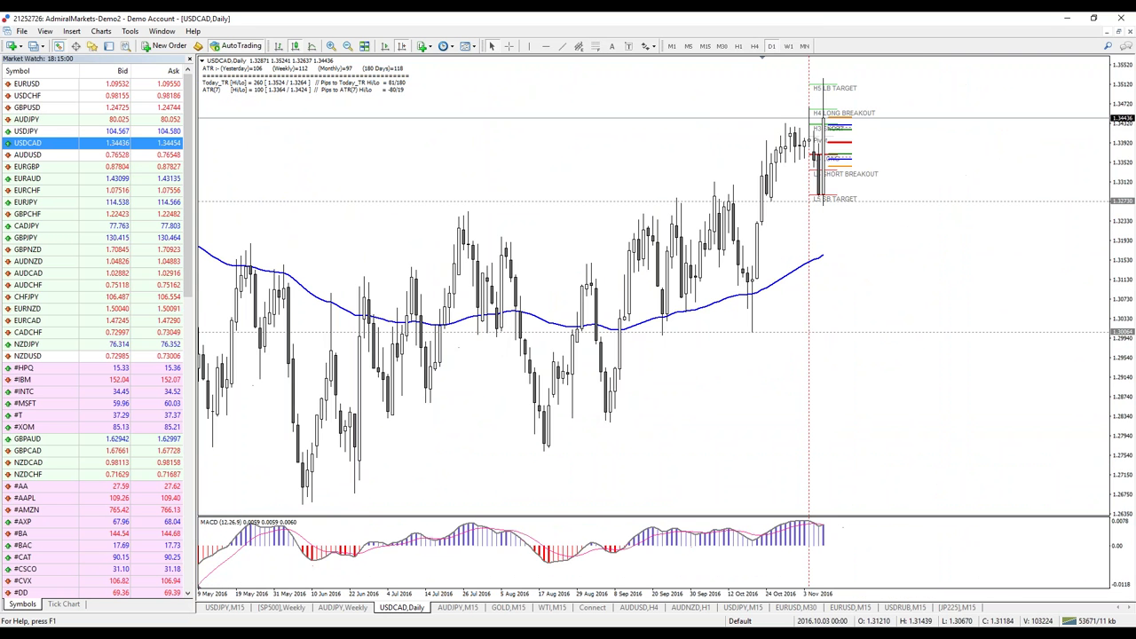
{"action": "scroll", "coordinate": [675, 133], "scroll_direction": "up", "scroll_amount": 8}
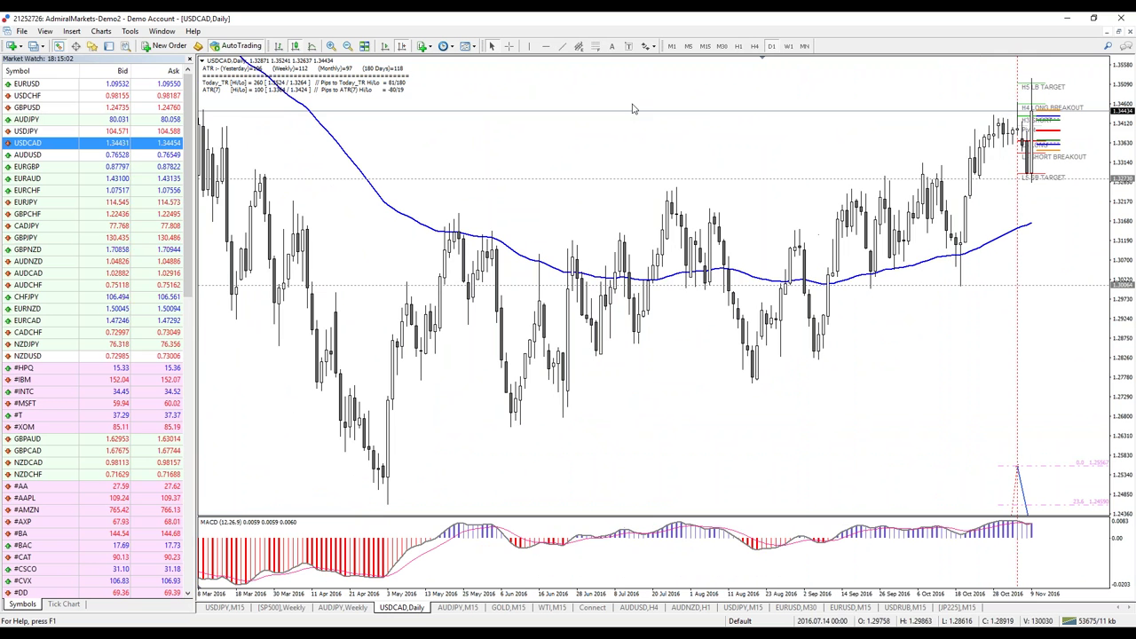
{"action": "left_click", "coordinate": [562, 47]}
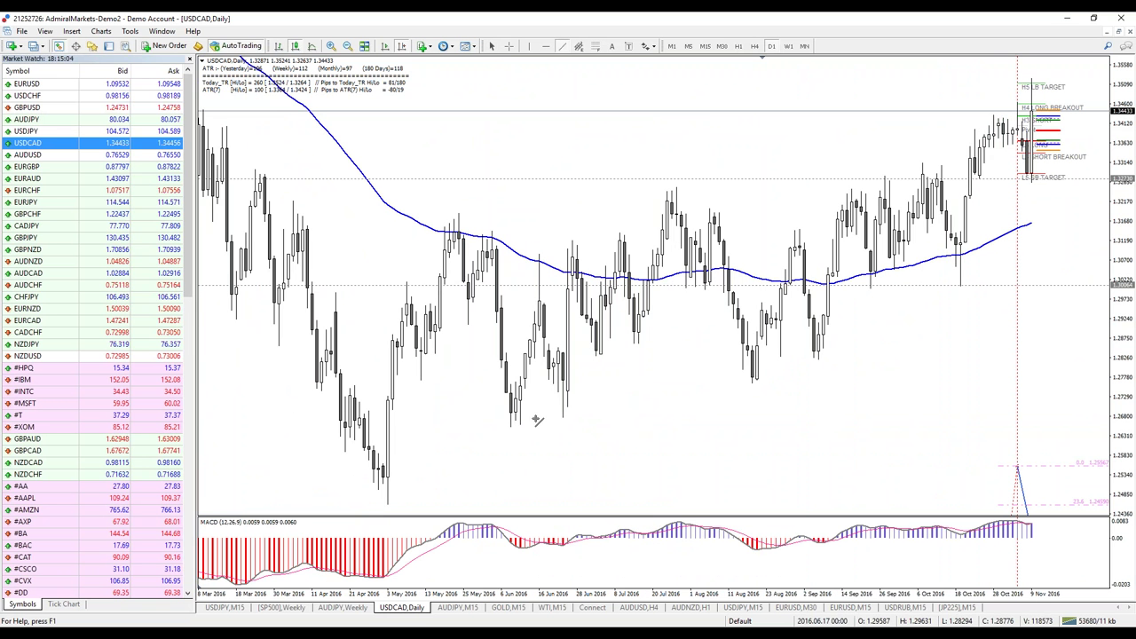
{"action": "mouse_move", "coordinate": [511, 427]}
{"action": "left_mouse_down"}
{"action": "mouse_move", "coordinate": [899, 389]}
{"action": "mouse_move", "coordinate": [994, 334]}
{"action": "mouse_move", "coordinate": [901, 325]}
{"action": "left_mouse_up"}
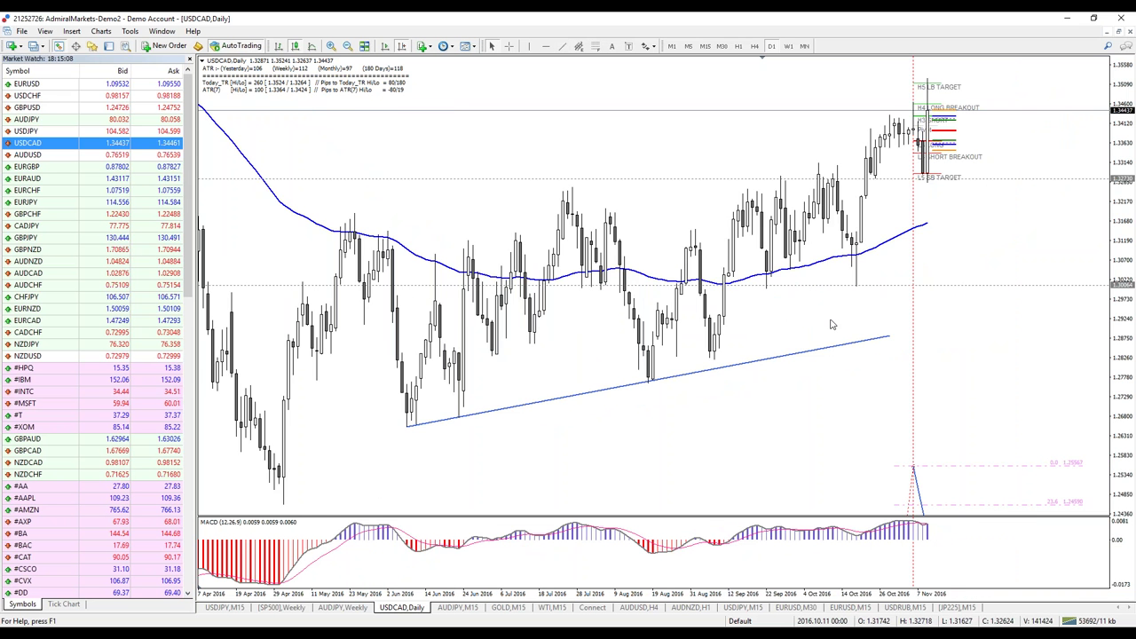
- Draw two steeper USDCAD trendlines: one from the mid-August low along the early September low, another from the September low along the October low
{"action": "left_click_drag", "start_coordinate": [764, 420], "coordinate": [701, 404]}
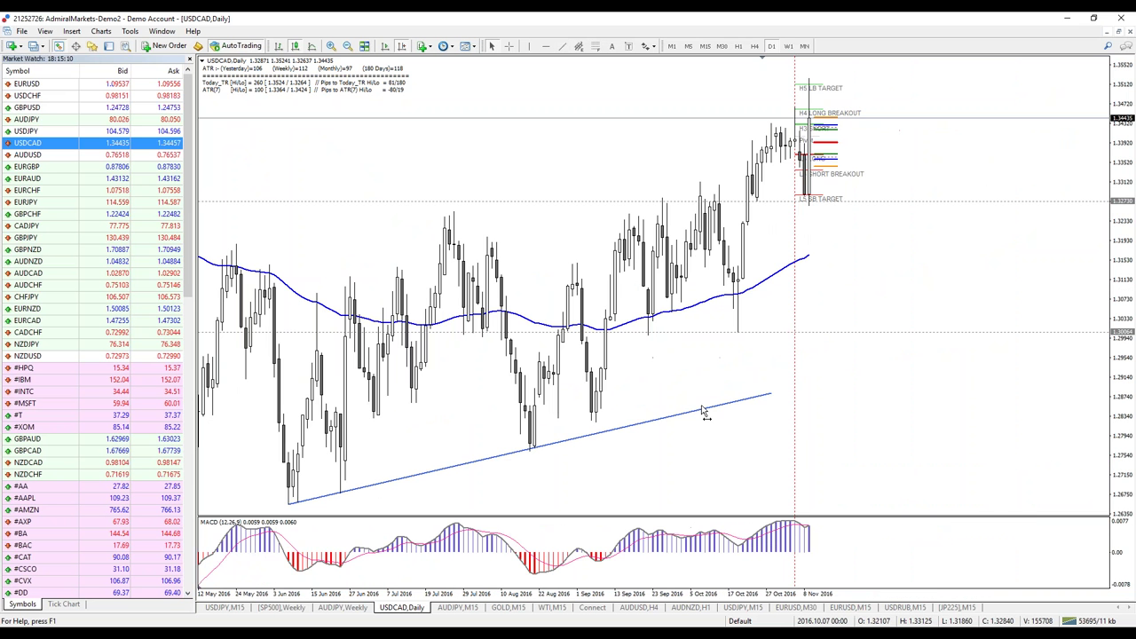
{"action": "left_click", "coordinate": [562, 46]}
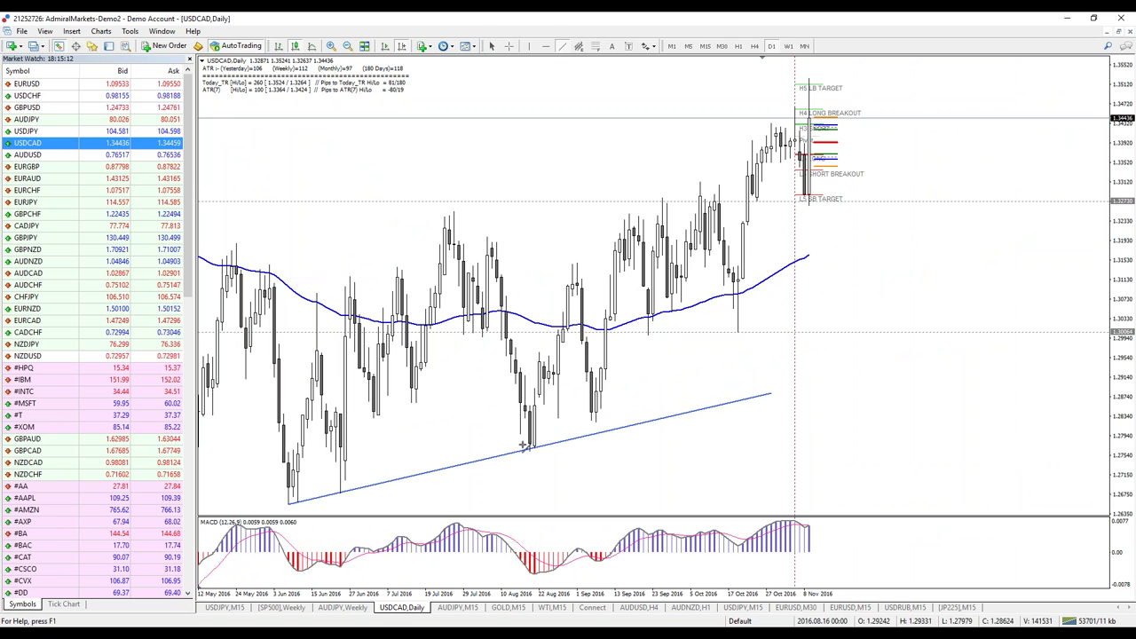
{"action": "mouse_move", "coordinate": [531, 450]}
{"action": "left_mouse_down"}
{"action": "mouse_move", "coordinate": [792, 339]}
{"action": "mouse_move", "coordinate": [876, 287]}
{"action": "left_mouse_up"}
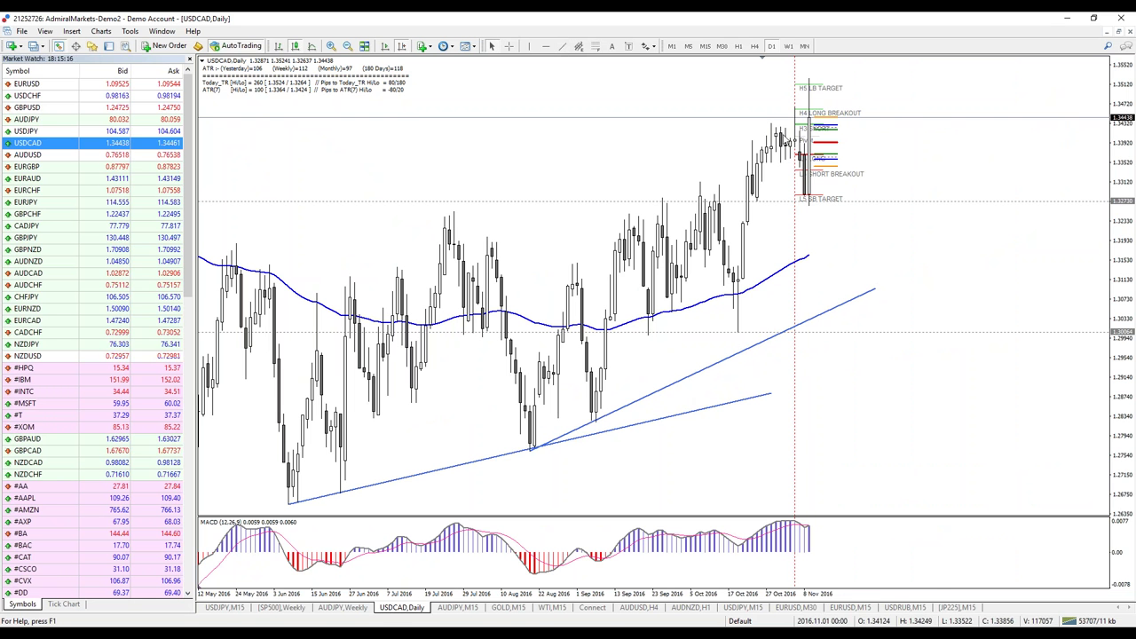
{"action": "left_click", "coordinate": [562, 46]}
{"action": "mouse_move", "coordinate": [595, 424]}
{"action": "left_mouse_down"}
{"action": "mouse_move", "coordinate": [739, 368]}
{"action": "mouse_move", "coordinate": [944, 204]}
{"action": "left_mouse_up"}
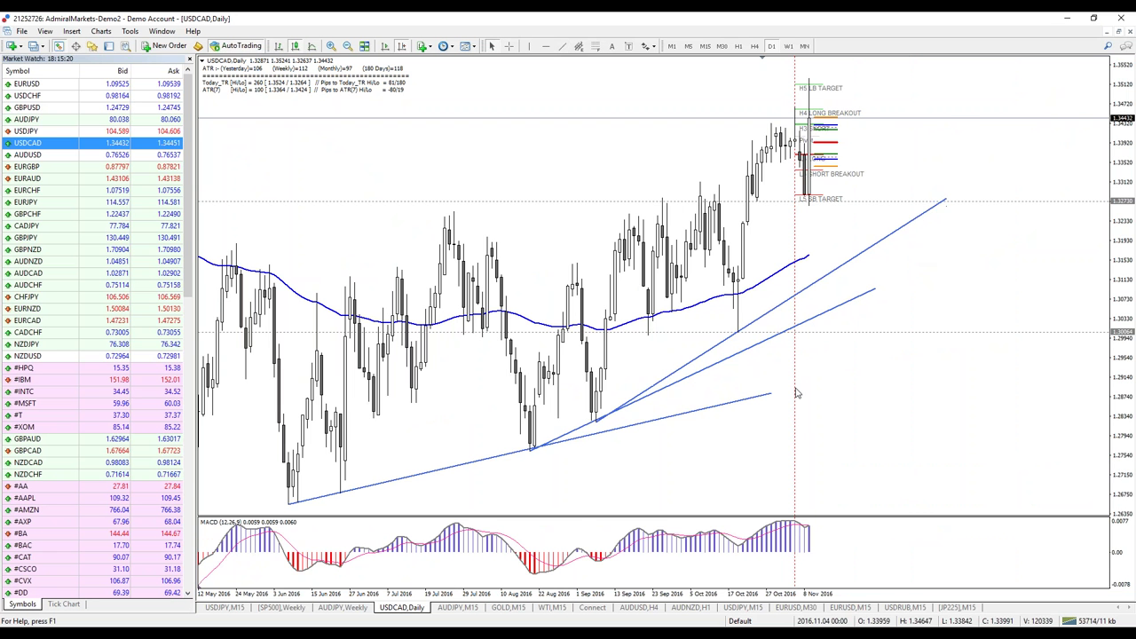
- Add a horizontal line on USDCAD at about 1.3306, along the October highs
{"action": "scroll", "coordinate": [843, 390], "scroll_direction": "left", "scroll_amount": 5}
{"action": "scroll", "coordinate": [826, 385], "scroll_direction": "right", "scroll_amount": 3}
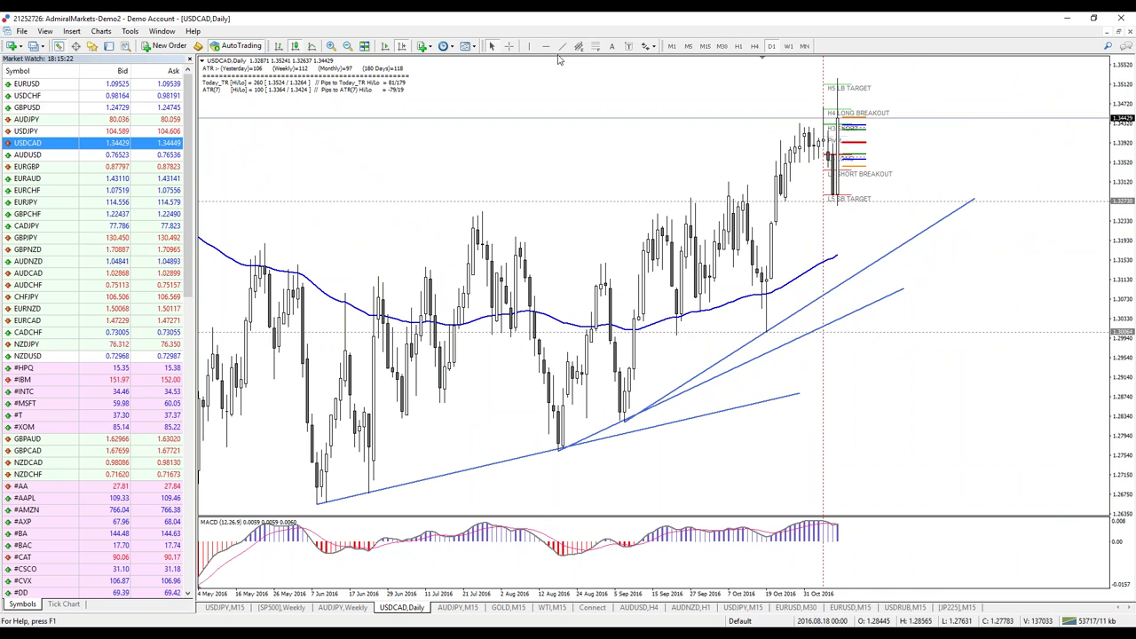
{"action": "scroll", "coordinate": [522, 177], "scroll_direction": "left", "scroll_amount": 3}
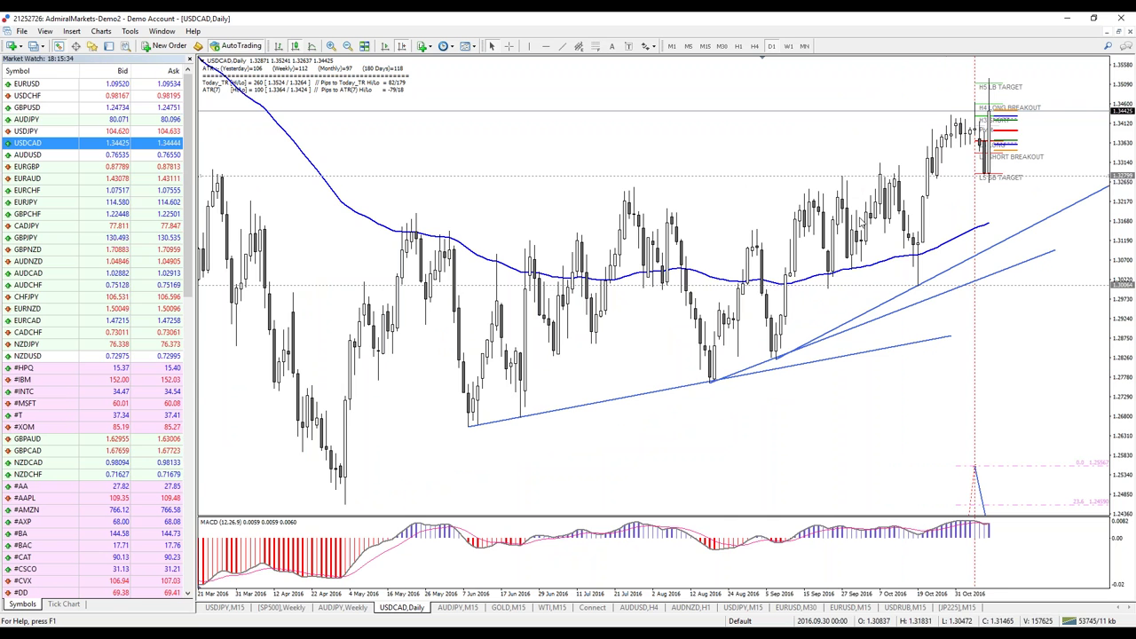
{"action": "key", "text": "plus"}
{"action": "key", "text": "plus"}
{"action": "left_click", "coordinate": [556, 49]}
{"action": "left_click", "coordinate": [656, 182]}
{"action": "left_click_drag", "start_coordinate": [657, 183], "coordinate": [657, 186]}
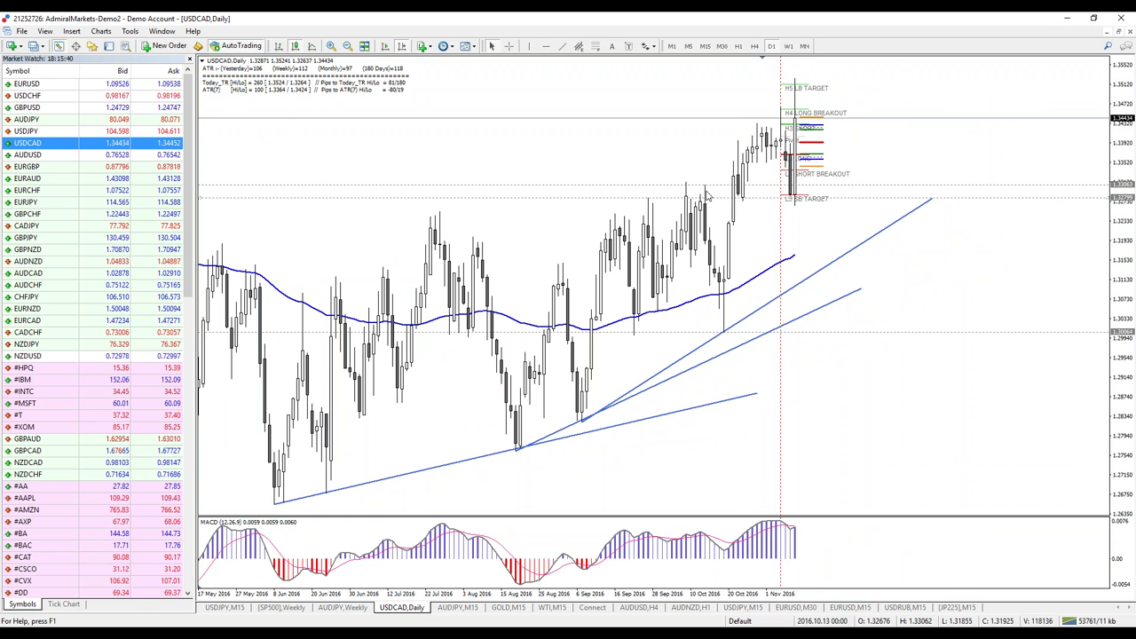
- Draw the steepest USDCAD trendline from the mid-October low along the 9 November low, extending beyond the current candle
{"action": "left_click_drag", "start_coordinate": [900, 353], "coordinate": [873, 345]}
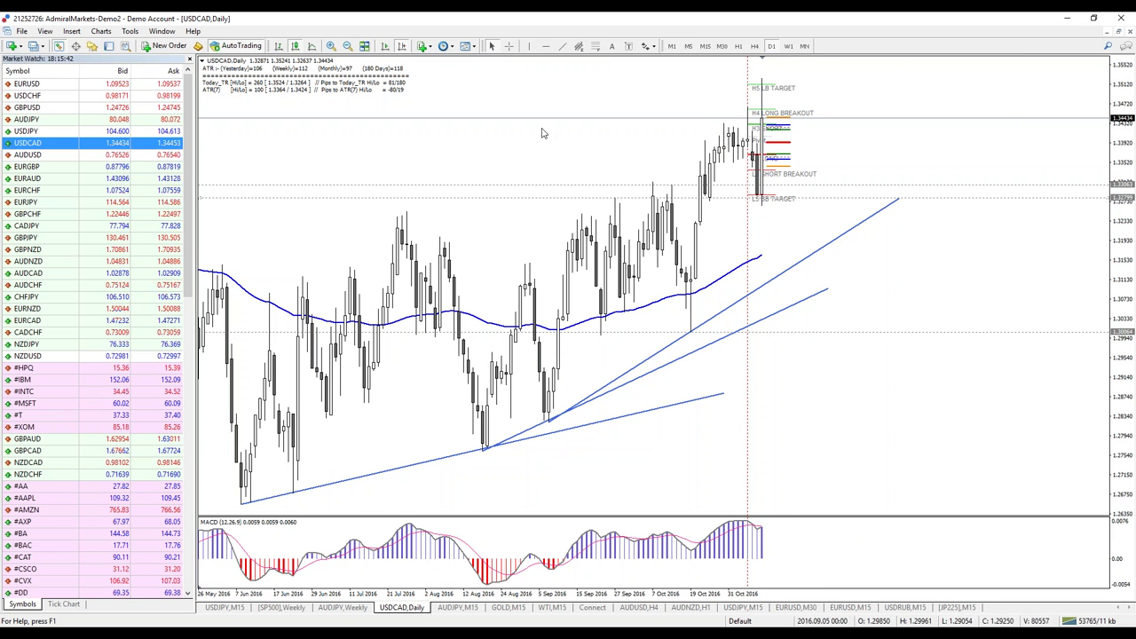
{"action": "scroll", "coordinate": [600, 146], "scroll_direction": "up", "scroll_amount": 3}
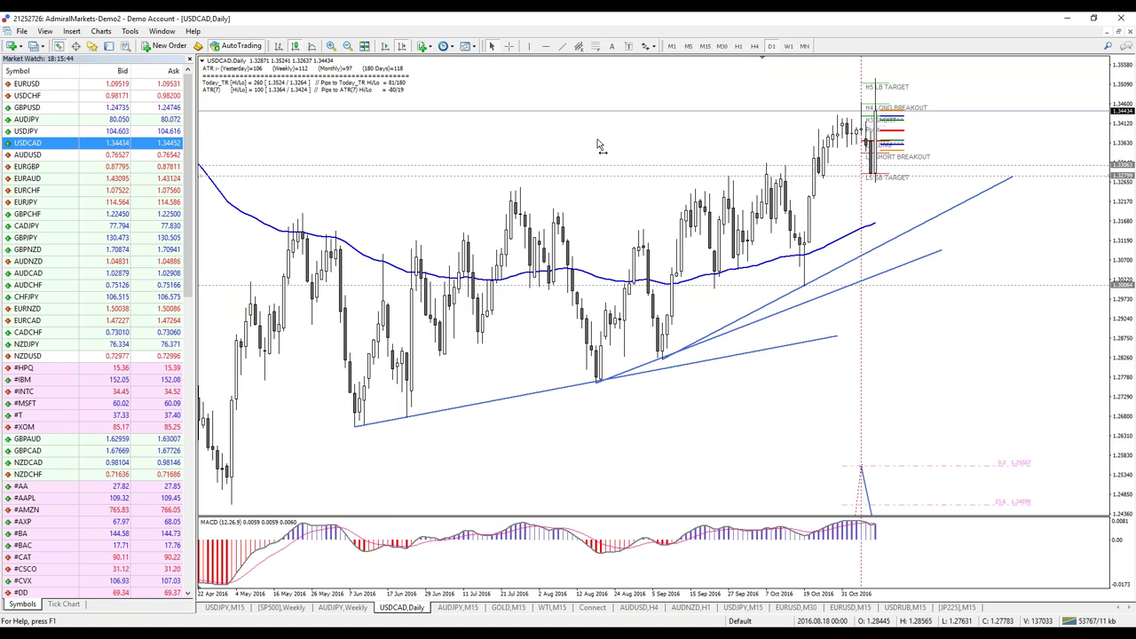
{"action": "scroll", "coordinate": [598, 144], "scroll_direction": "down", "scroll_amount": 3}
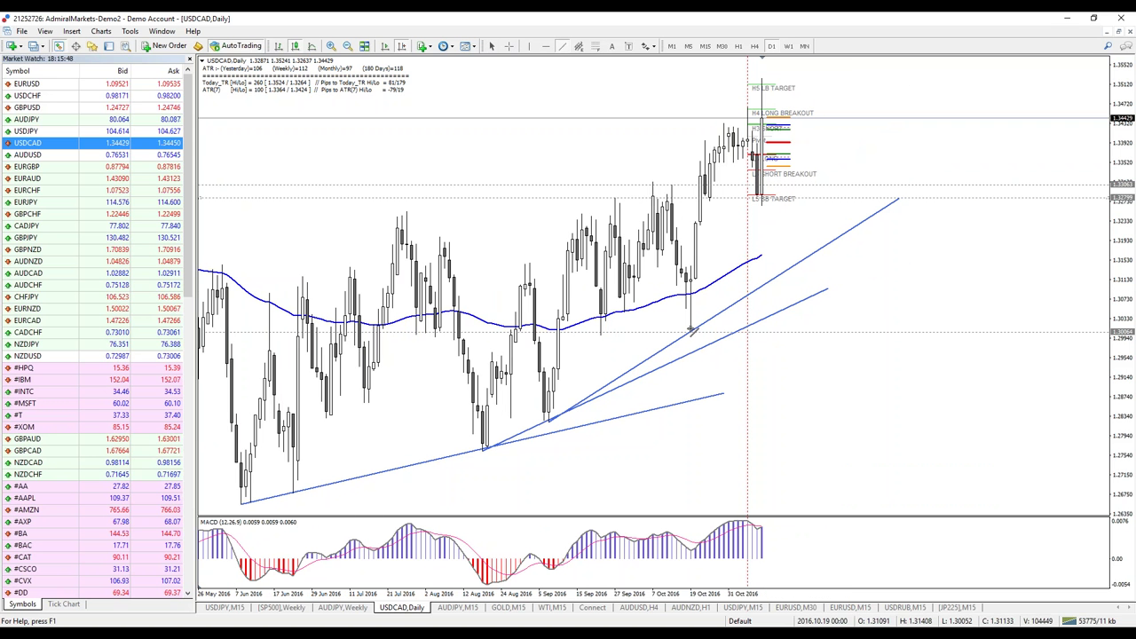
{"action": "mouse_move", "coordinate": [694, 329]}
{"action": "left_mouse_down"}
{"action": "mouse_move", "coordinate": [823, 129]}
{"action": "mouse_move", "coordinate": [832, 80]}
{"action": "left_mouse_up"}
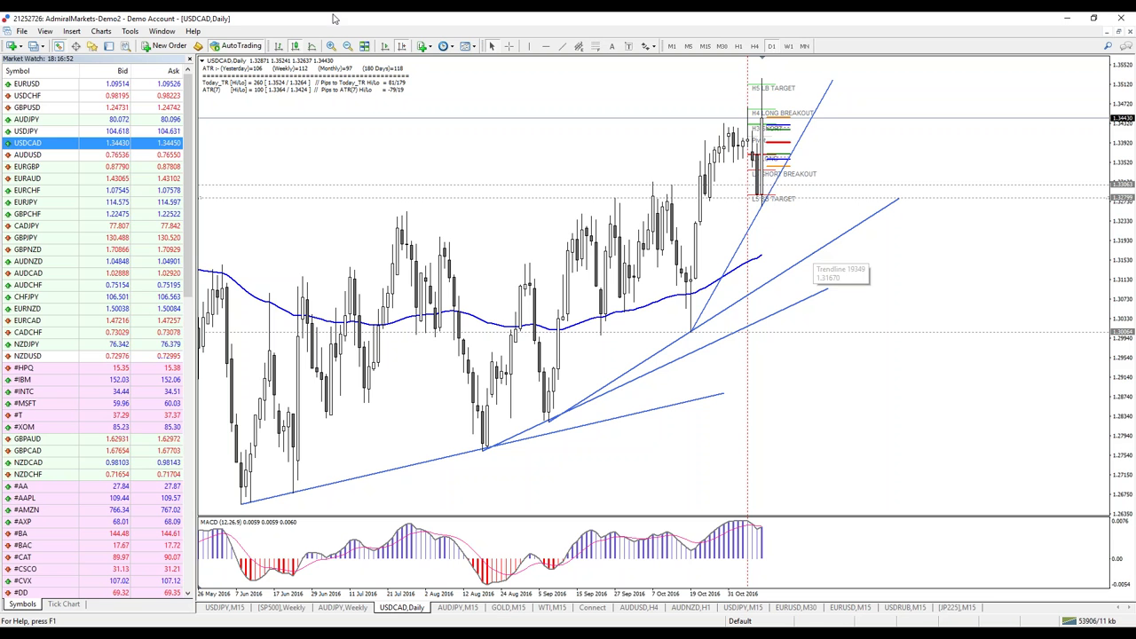
- Load AUDUSD into the chart and switch it to the M5 timeframe
{"action": "left_click_drag", "start_coordinate": [99, 160], "coordinate": [636, 169]}
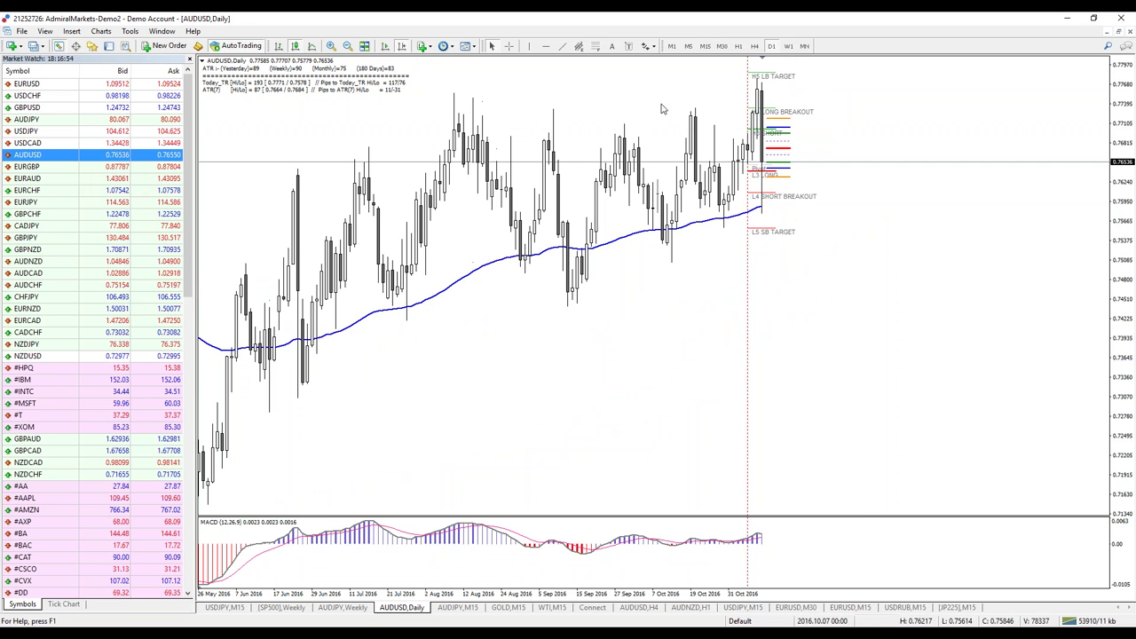
{"action": "scroll", "coordinate": [657, 167], "scroll_direction": "up", "scroll_amount": 5}
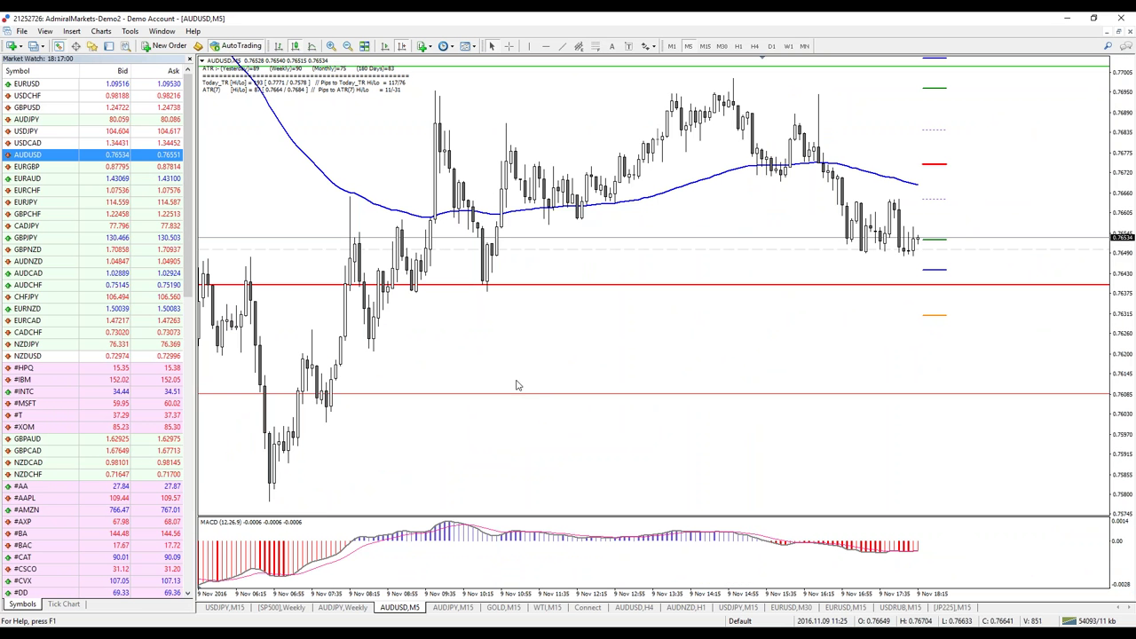
- Draw two converging trendlines on AUDUSD from the 9 November low near 08:45 and the high near 08:25, forming a triangle
{"action": "left_click", "coordinate": [562, 49]}
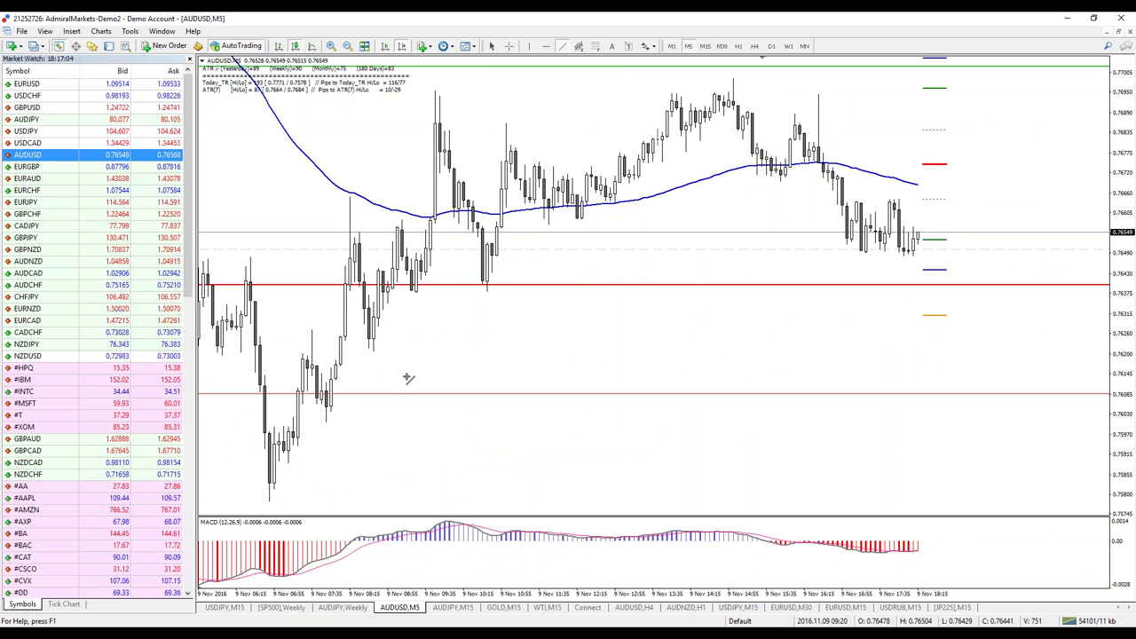
{"action": "left_click_drag", "start_coordinate": [374, 350], "coordinate": [469, 216]}
{"action": "left_click", "coordinate": [562, 45]}
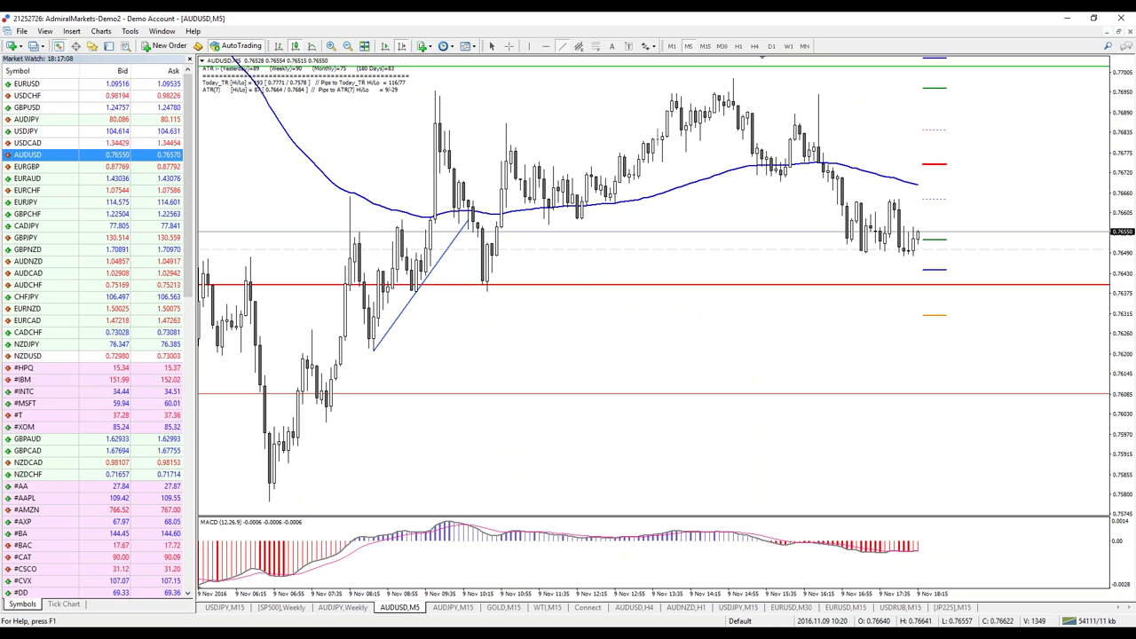
{"action": "mouse_move", "coordinate": [351, 196]}
{"action": "left_mouse_down"}
{"action": "mouse_move", "coordinate": [459, 245]}
{"action": "mouse_move", "coordinate": [469, 220]}
{"action": "mouse_move", "coordinate": [454, 243]}
{"action": "left_mouse_up"}
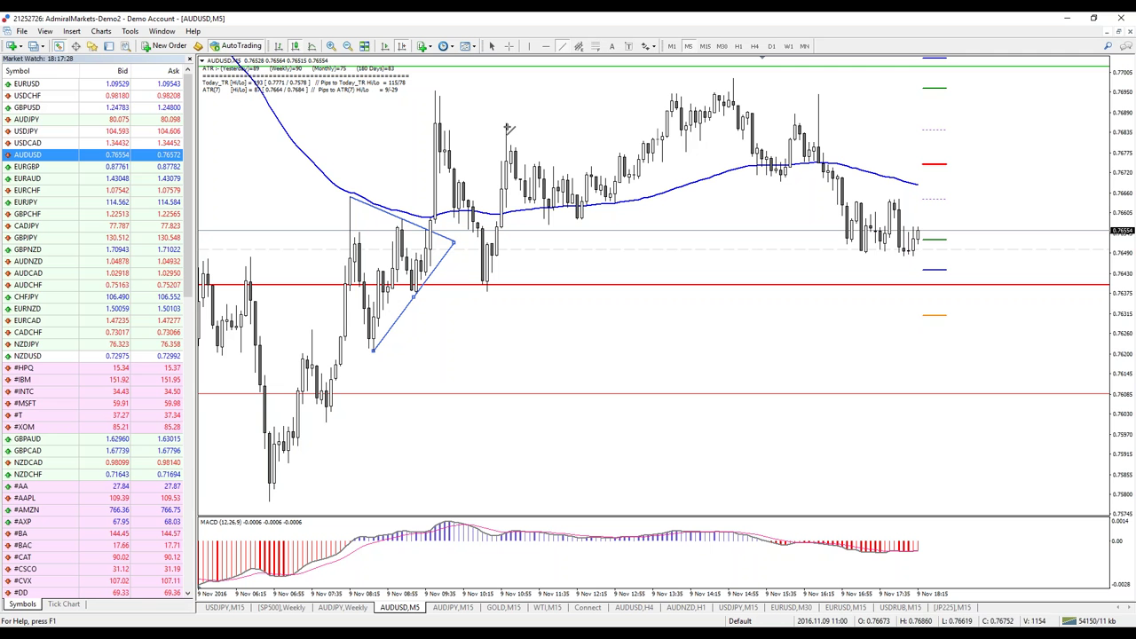
- Draw a second pair of converging AUDUSD trendlines from the 11:00 high and the nearby low, meeting at about 12:50
{"action": "left_click_drag", "start_coordinate": [507, 123], "coordinate": [610, 206]}
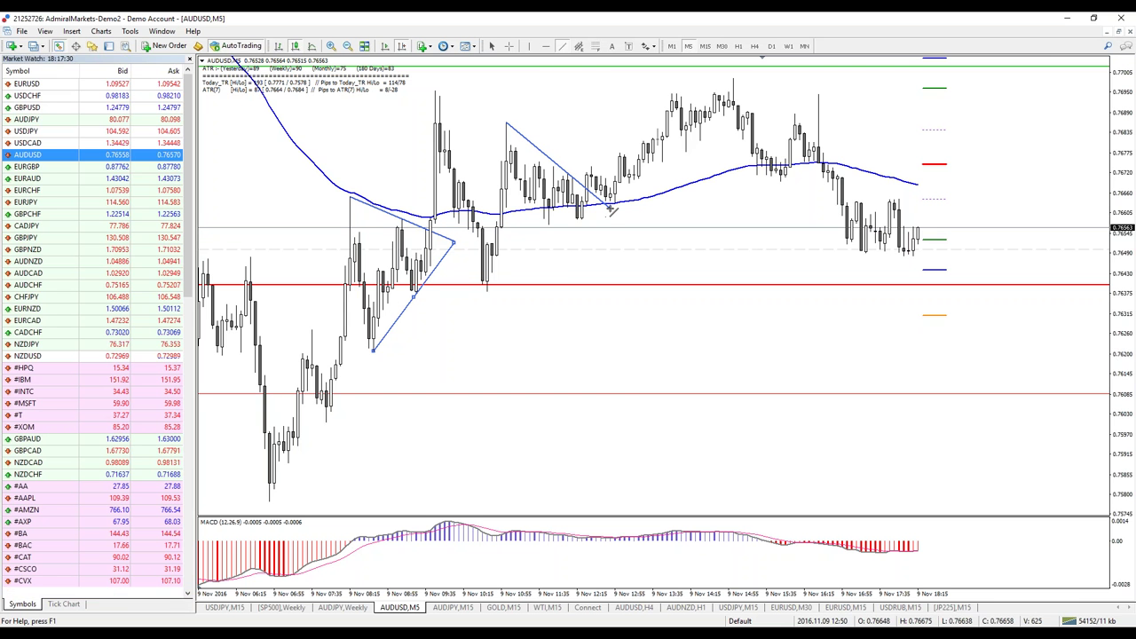
{"action": "left_click", "coordinate": [562, 45]}
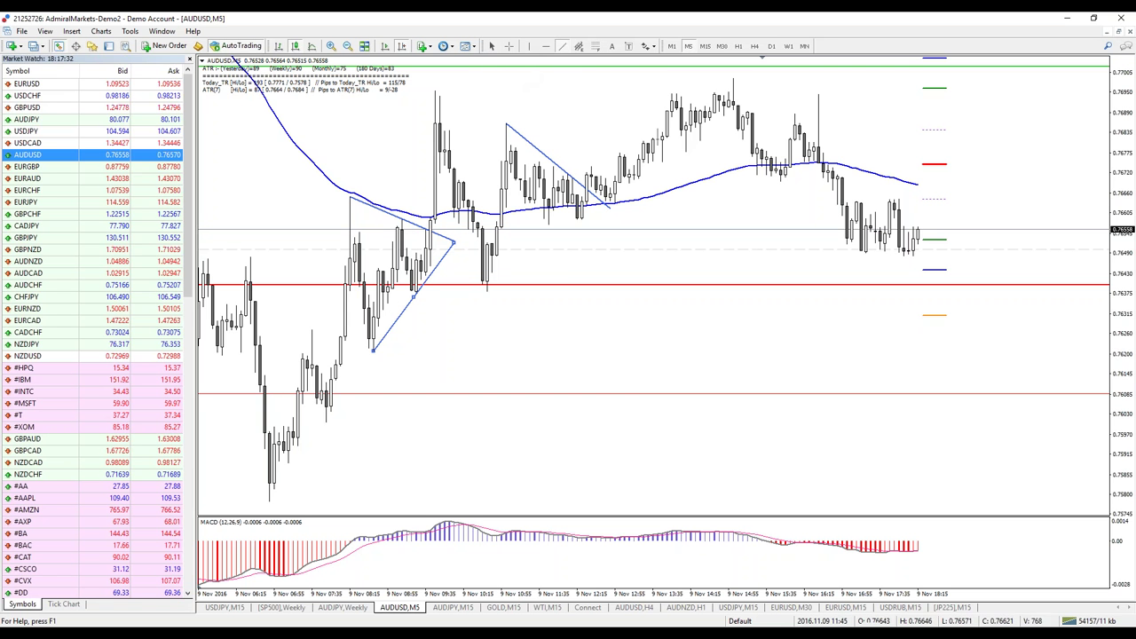
{"action": "mouse_move", "coordinate": [497, 267]}
{"action": "left_mouse_down"}
{"action": "mouse_move", "coordinate": [621, 203]}
{"action": "mouse_move", "coordinate": [610, 205]}
{"action": "left_mouse_up"}
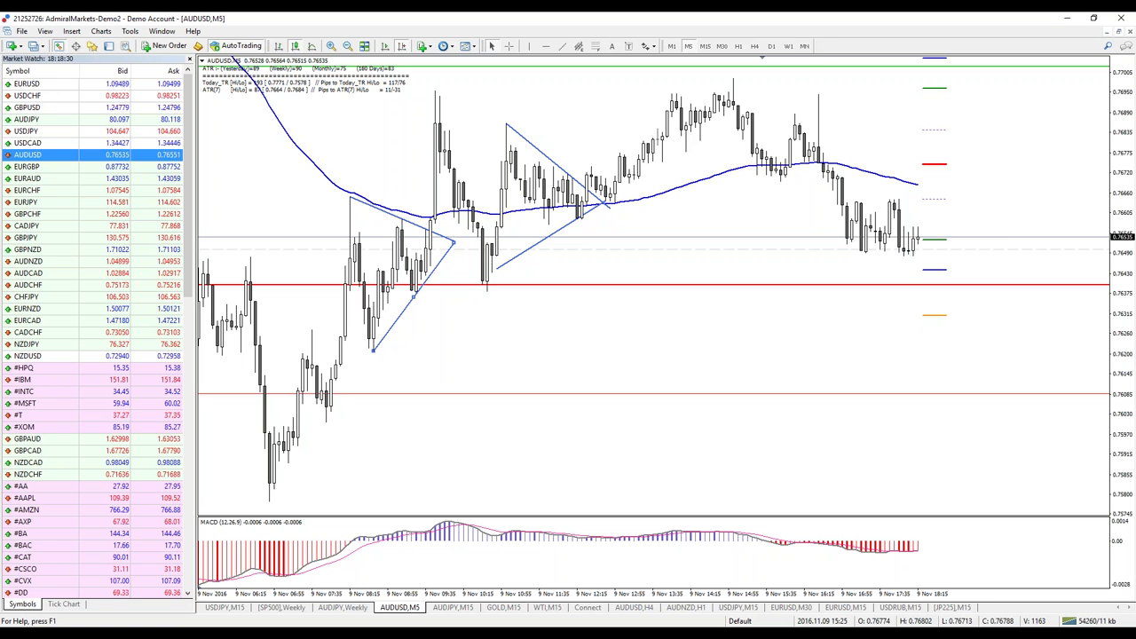
- Outline the early 9 November AUDUSD triangle with a rising trendline from the low near 02:45 and a falling one from the high near 03:00
{"action": "left_click_drag", "start_coordinate": [756, 388], "coordinate": [896, 351]}
{"action": "scroll", "coordinate": [560, 176], "scroll_direction": "up", "scroll_amount": 5}
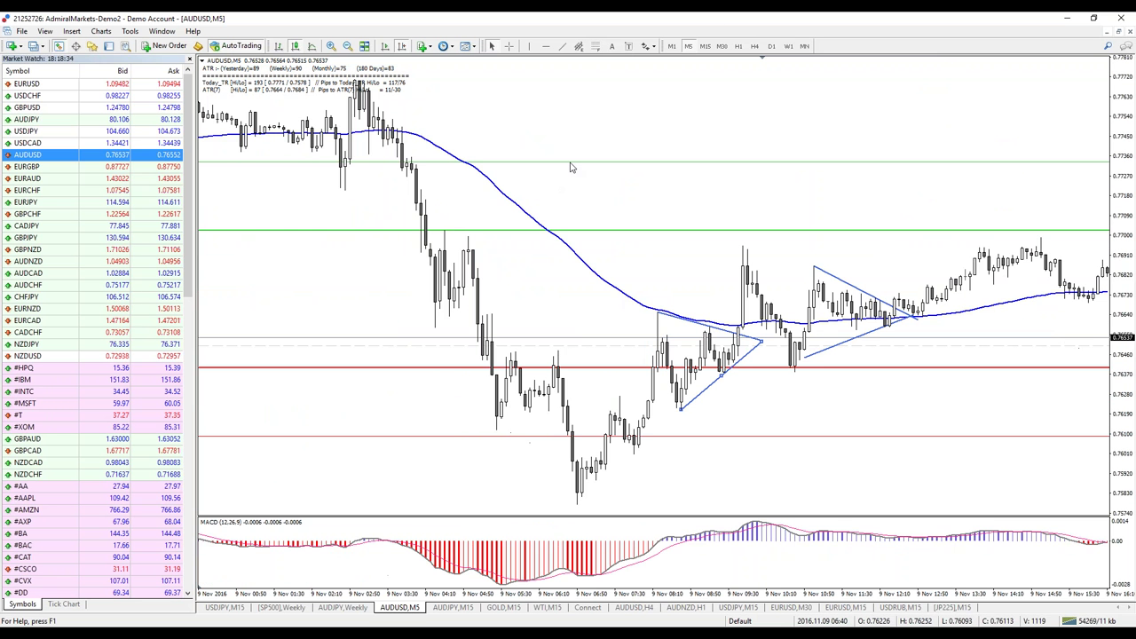
{"action": "scroll", "coordinate": [571, 170], "scroll_direction": "up", "scroll_amount": 1}
{"action": "scroll", "coordinate": [685, 190], "scroll_direction": "up", "scroll_amount": 10}
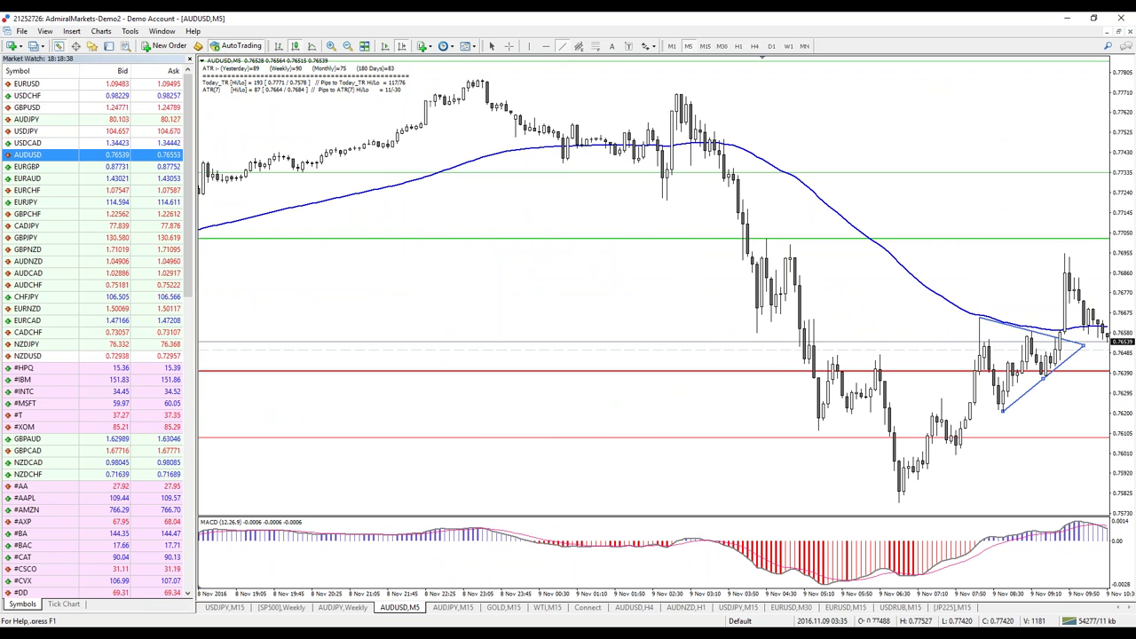
{"action": "left_click_drag", "start_coordinate": [664, 199], "coordinate": [727, 145]}
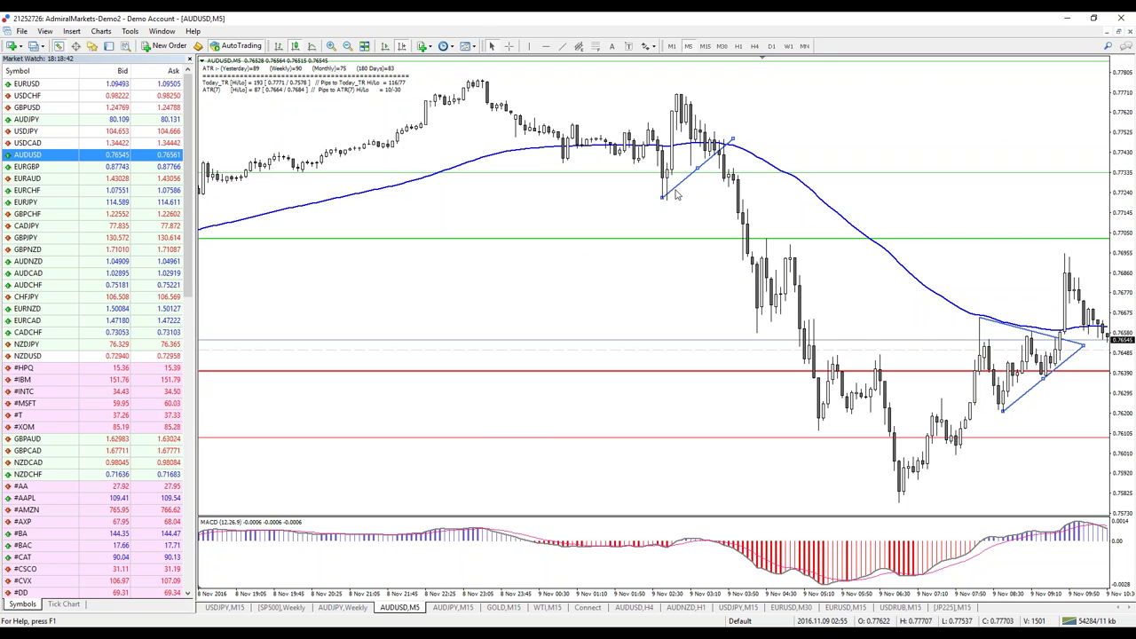
{"action": "left_click_drag", "start_coordinate": [666, 199], "coordinate": [667, 200]}
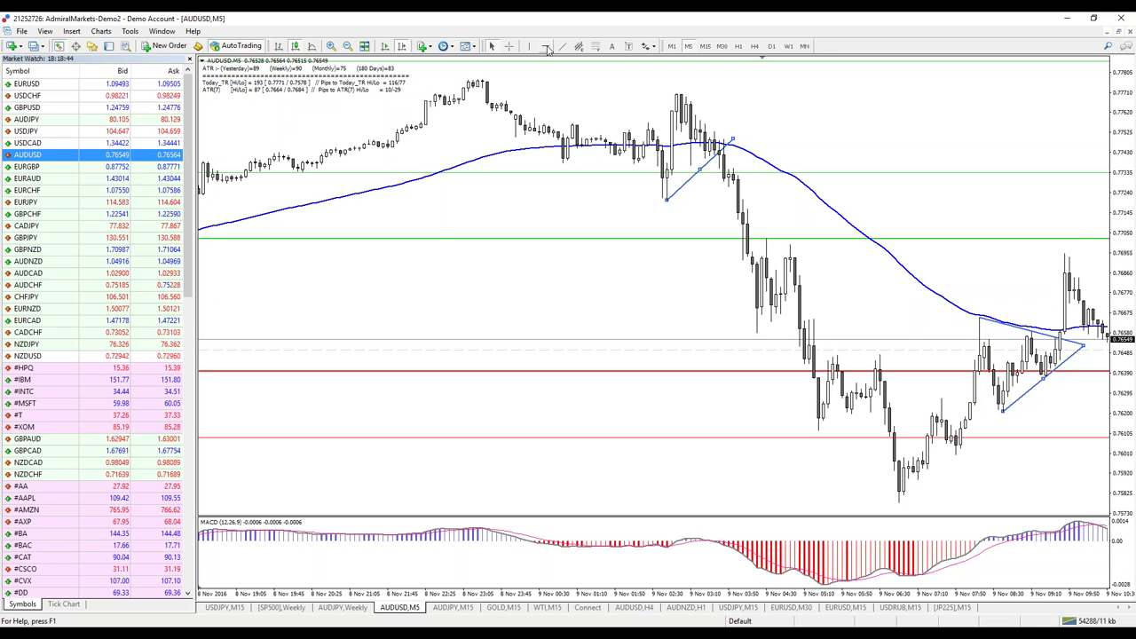
{"action": "left_click_drag", "start_coordinate": [697, 108], "coordinate": [734, 142]}
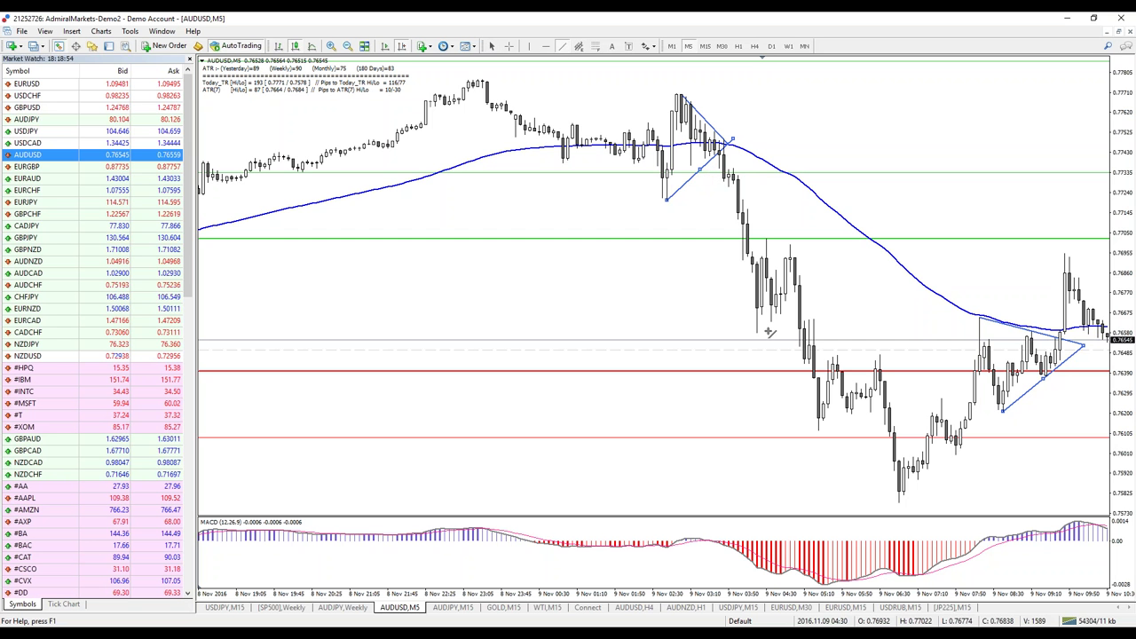
- Outline another AUDUSD triangle with a rising trendline from the low near 04:20 and a falling one from the high near 04:30
{"action": "mouse_move", "coordinate": [758, 331]}
{"action": "left_mouse_down"}
{"action": "mouse_move", "coordinate": [814, 308]}
{"action": "mouse_move", "coordinate": [842, 271]}
{"action": "left_mouse_up"}
{"action": "left_click", "coordinate": [575, 49]}
{"action": "left_click_drag", "start_coordinate": [766, 239], "coordinate": [850, 263]}
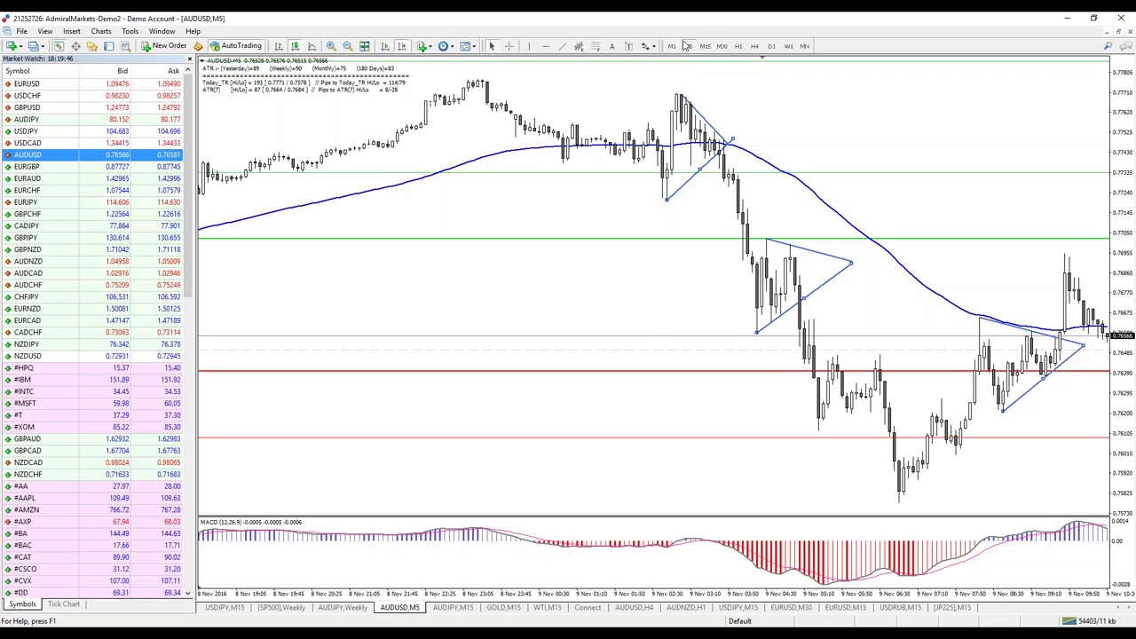
- Outline an AUDUSD triangle with a rising trendline from the 9 November low near 05:25 and a falling one from the high near 05:20
{"action": "left_click_drag", "start_coordinate": [725, 262], "coordinate": [622, 262]}
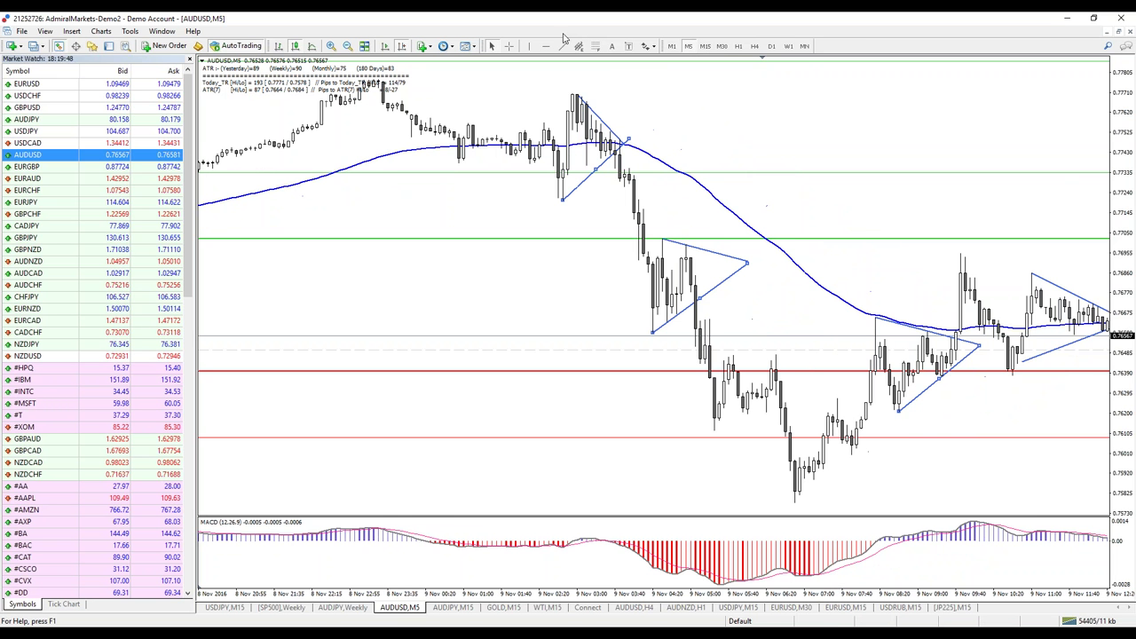
{"action": "mouse_move", "coordinate": [715, 432]}
{"action": "left_mouse_down"}
{"action": "mouse_move", "coordinate": [859, 385]}
{"action": "mouse_move", "coordinate": [837, 388]}
{"action": "left_mouse_up"}
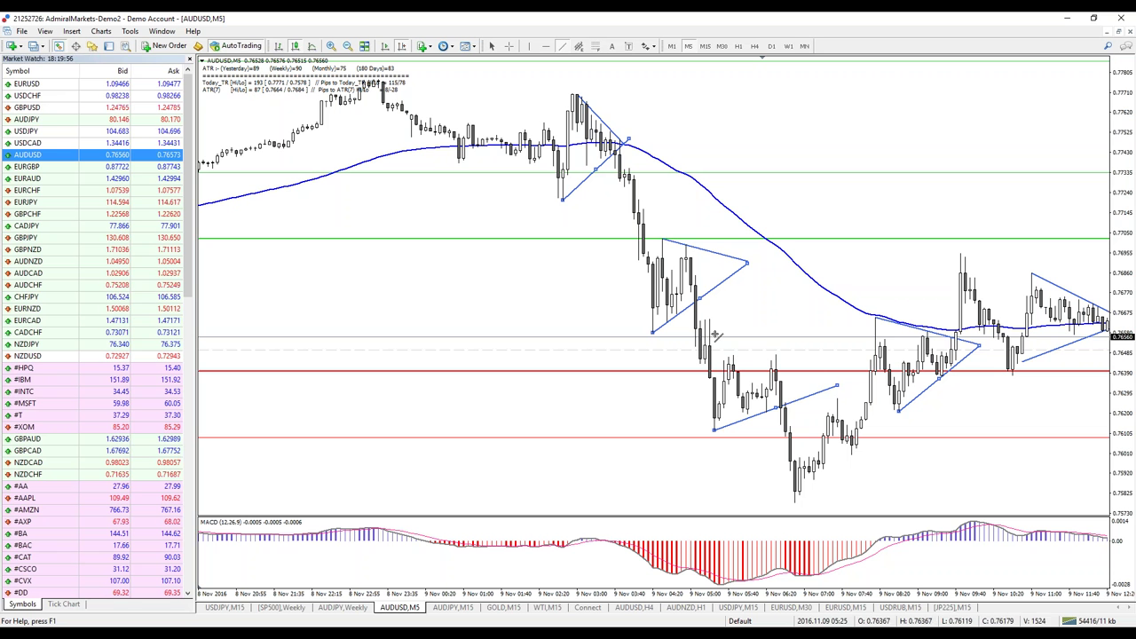
{"action": "left_click_drag", "start_coordinate": [710, 321], "coordinate": [837, 384]}
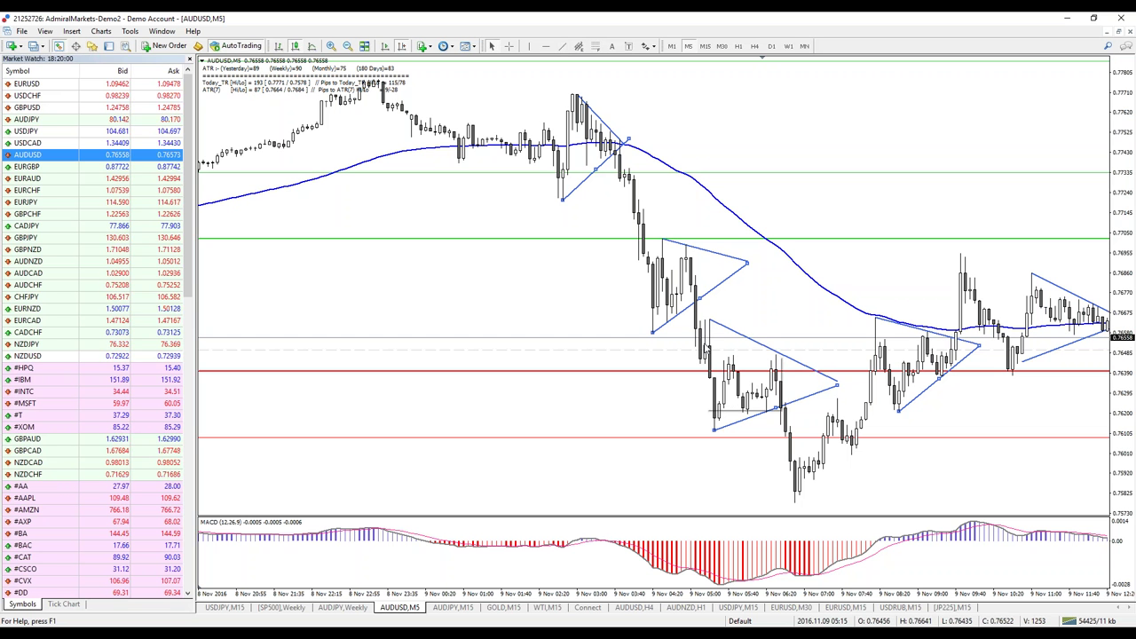
{"action": "mouse_move", "coordinate": [707, 348]}
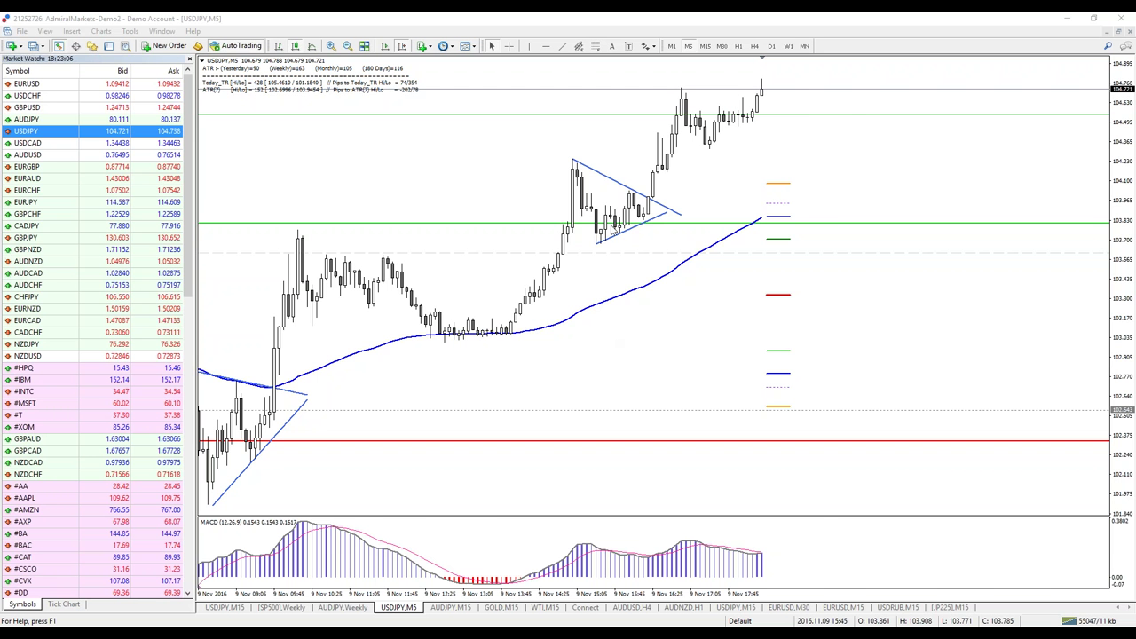
- Examine the USDJPY M5 chart back through 8 and 7 November
{"action": "scroll", "coordinate": [454, 393], "scroll_direction": "up", "scroll_amount": 3}
{"action": "scroll", "coordinate": [454, 393], "scroll_direction": "up", "scroll_amount": 9}
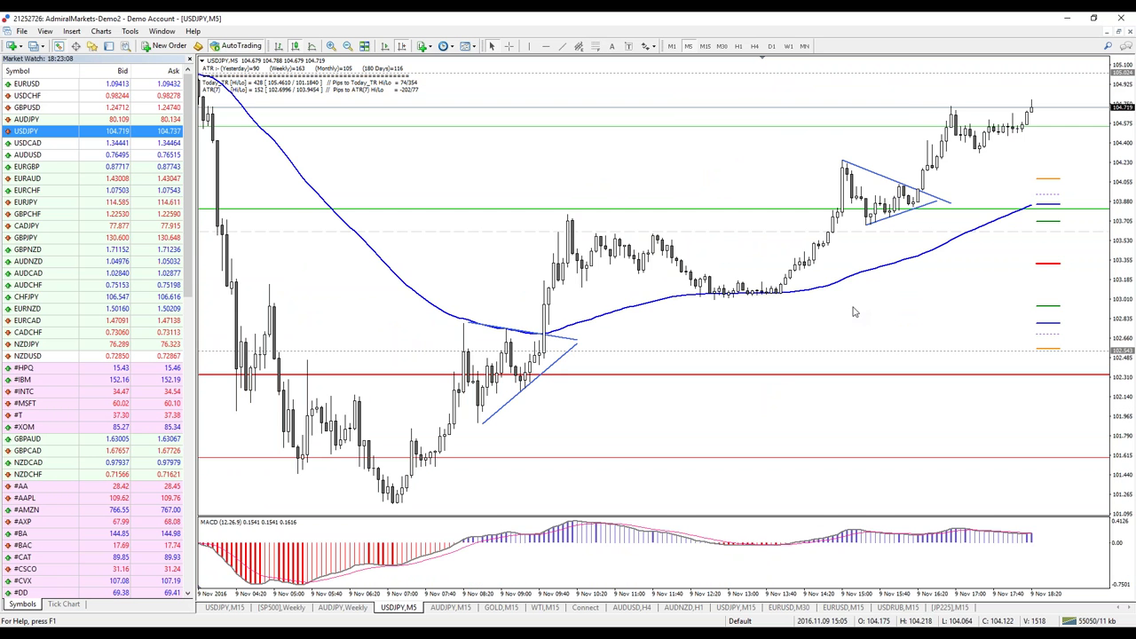
{"action": "scroll", "coordinate": [654, 293], "scroll_direction": "up", "scroll_amount": 10}
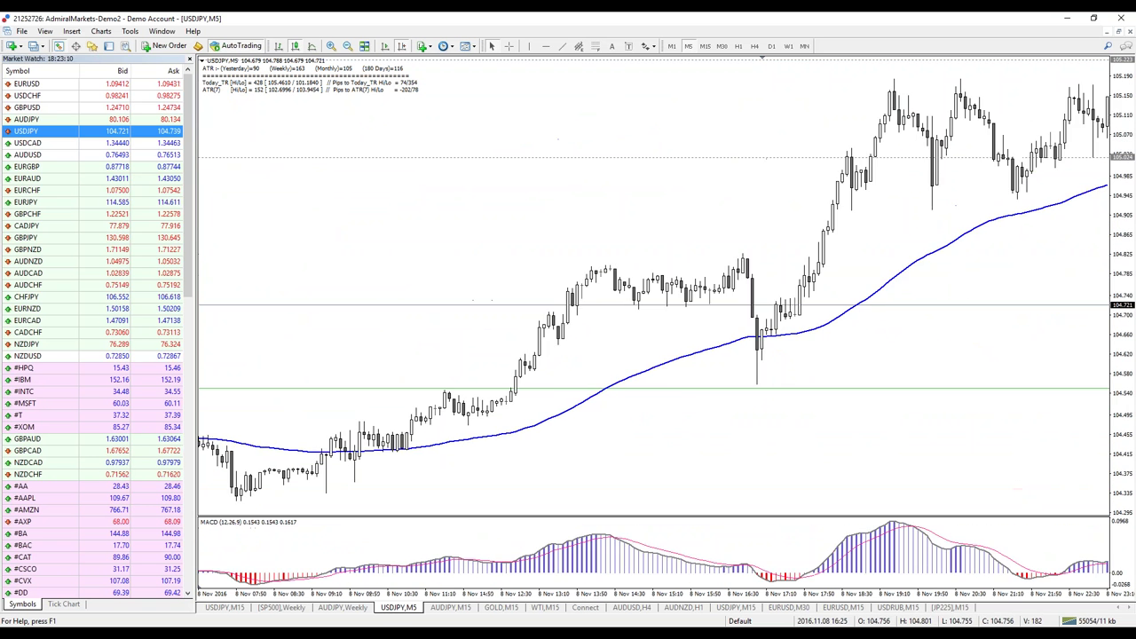
{"action": "scroll", "coordinate": [710, 397], "scroll_direction": "up", "scroll_amount": 5}
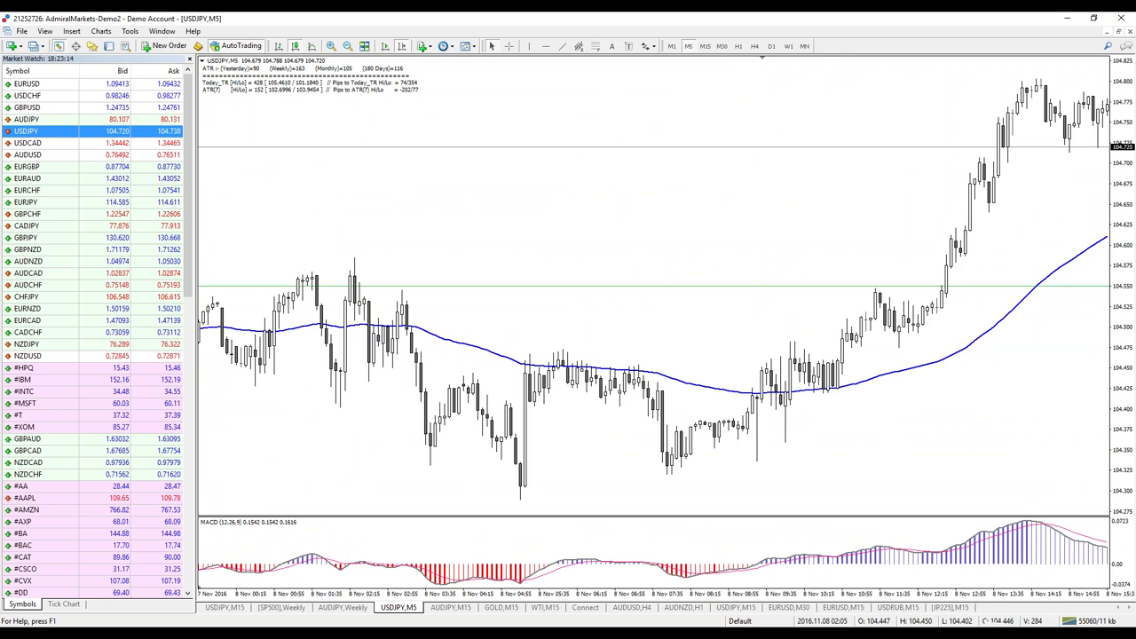
{"action": "scroll", "coordinate": [675, 178], "scroll_direction": "down", "scroll_amount": 4}
- Change the USDJPY chart to the H1 timeframe and load EURUSD into it
{"action": "left_click", "coordinate": [737, 46]}
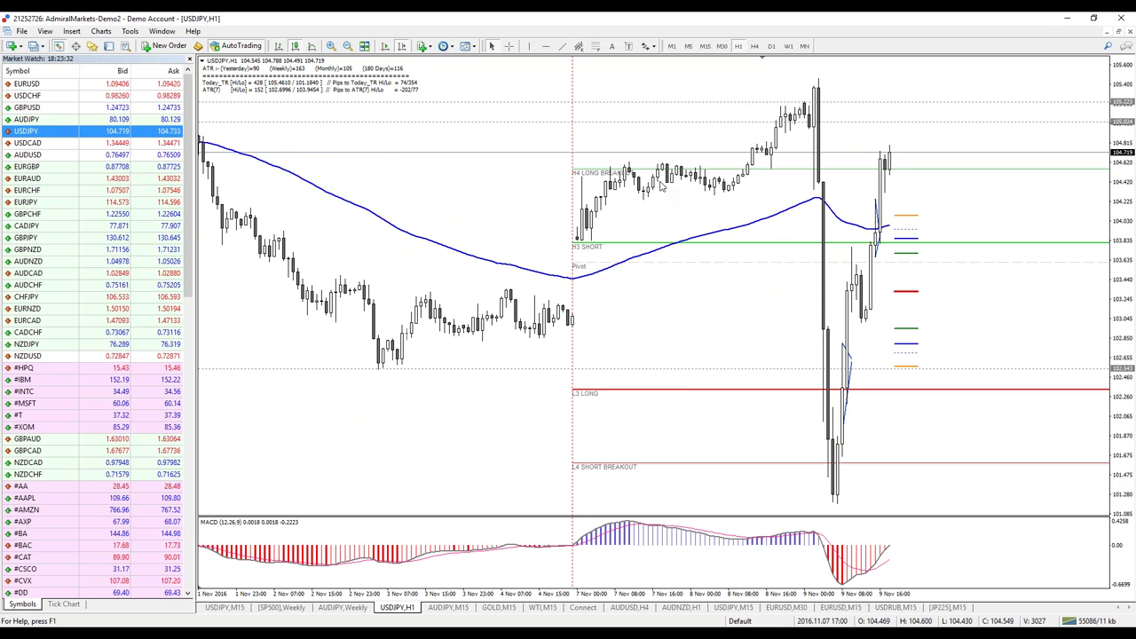
{"action": "scroll", "coordinate": [710, 280], "scroll_direction": "up", "scroll_amount": 1}
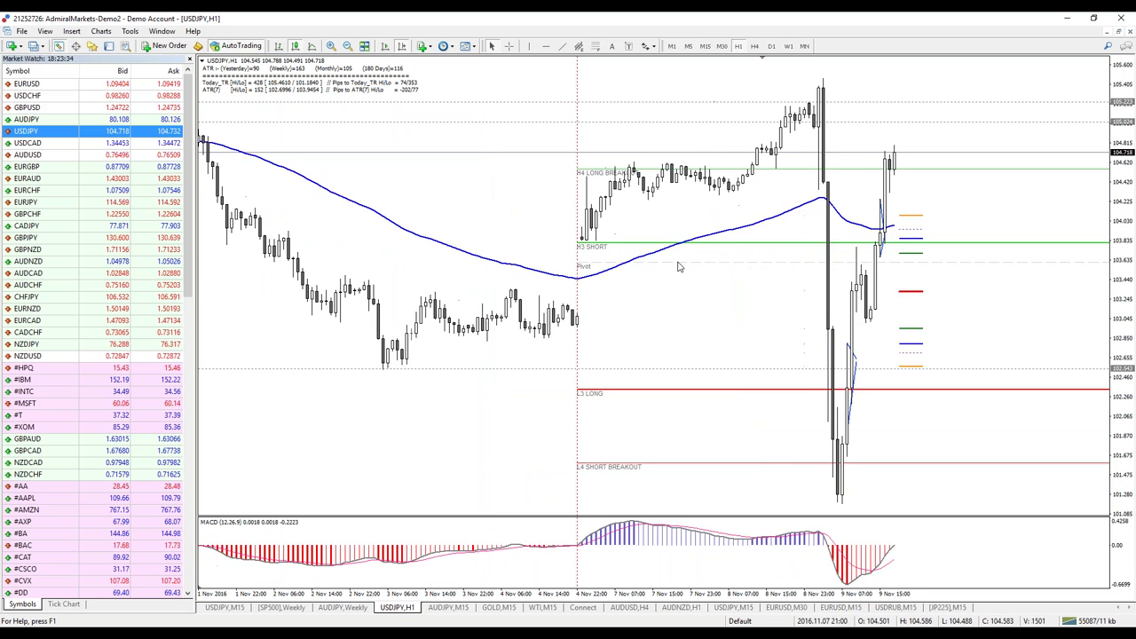
{"action": "scroll", "coordinate": [748, 262], "scroll_direction": "down", "scroll_amount": 3}
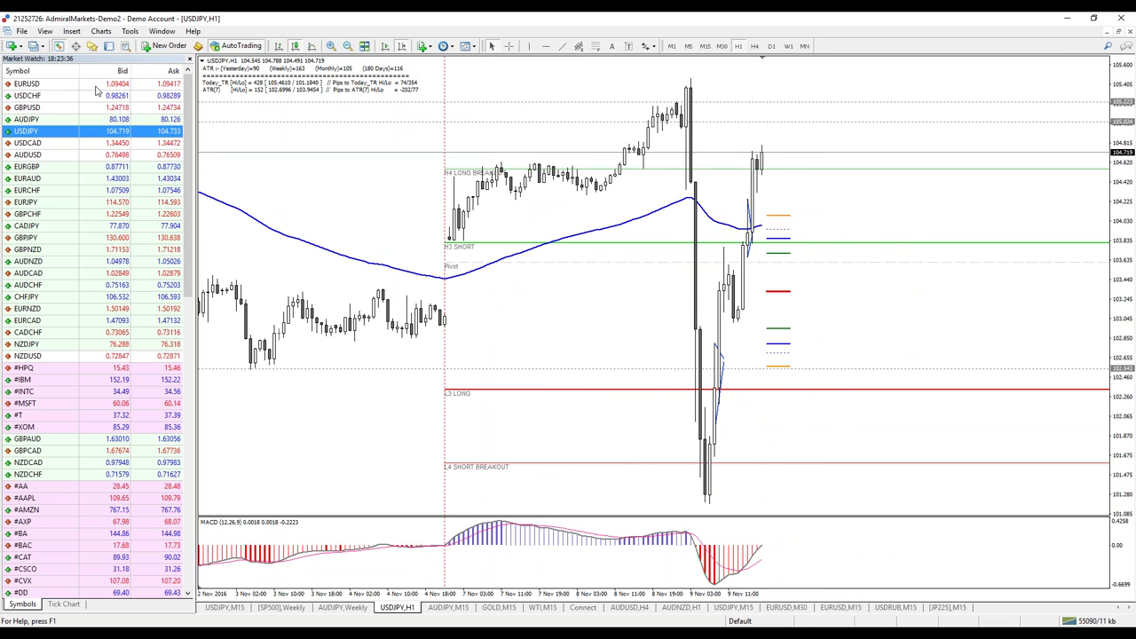
{"action": "left_click_drag", "start_coordinate": [97, 86], "coordinate": [503, 259]}
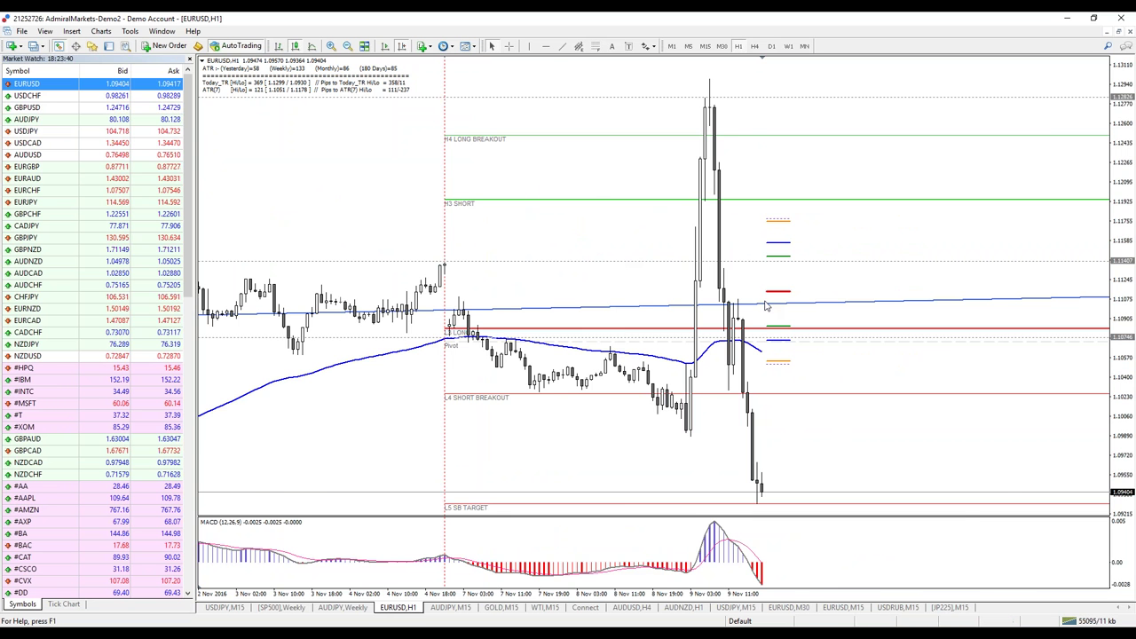
- Draw a rising EURUSD H1 trendline from the 3 November low and extend it beyond the 9 November candles
{"action": "scroll", "coordinate": [617, 260], "scroll_direction": "up", "scroll_amount": 2}
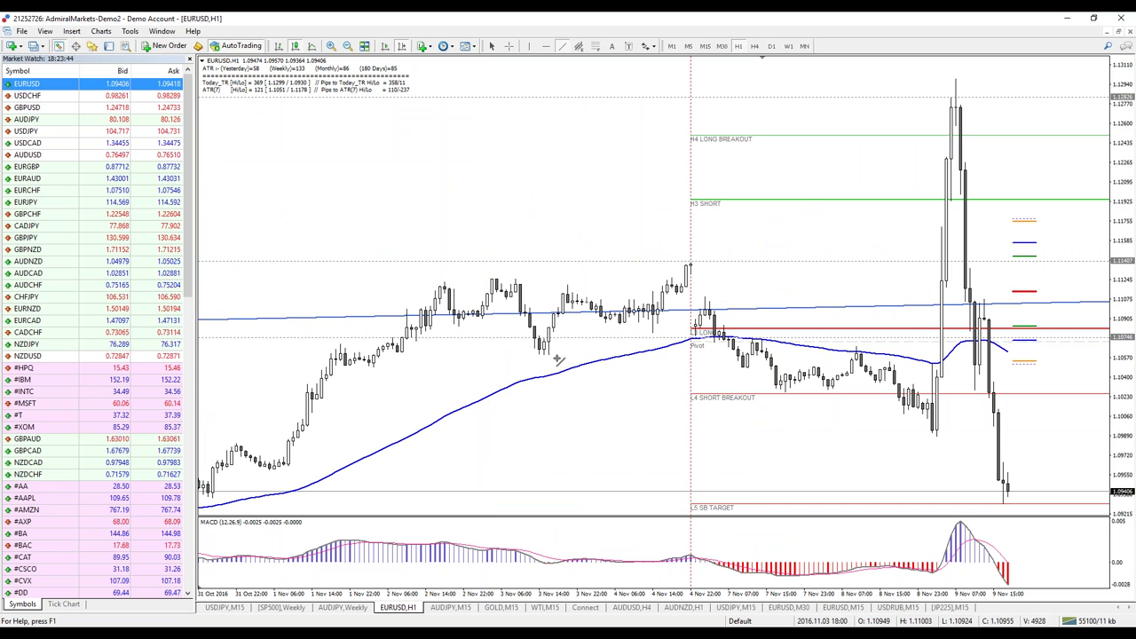
{"action": "left_click_drag", "start_coordinate": [543, 352], "coordinate": [928, 267]}
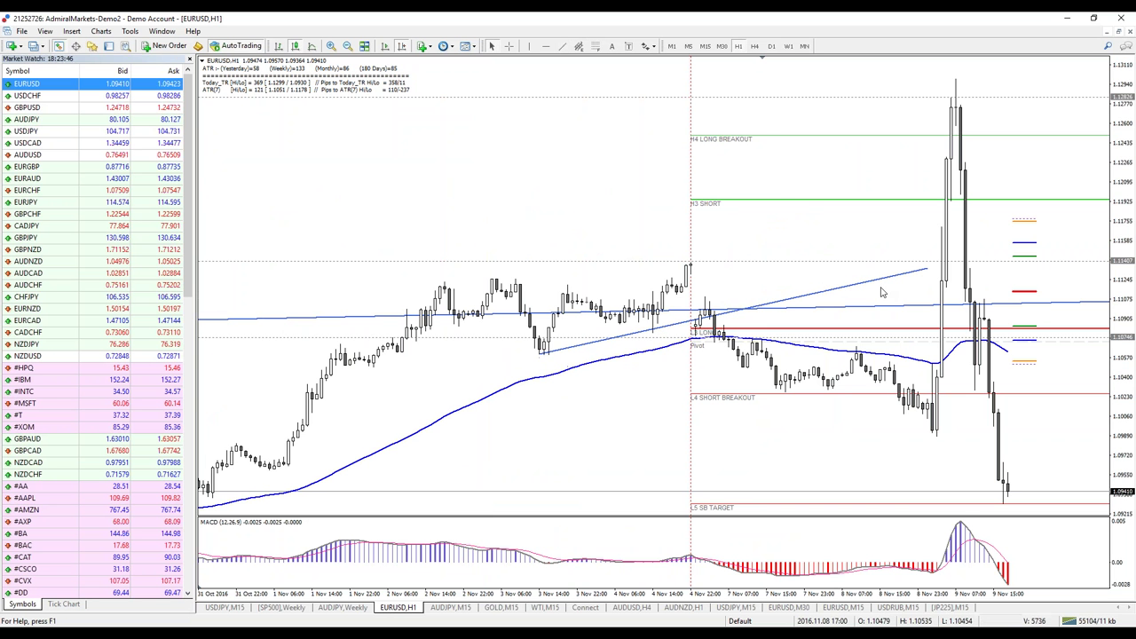
{"action": "double_click", "coordinate": [652, 328]}
{"action": "left_click_drag", "start_coordinate": [544, 353], "coordinate": [547, 354]}
{"action": "left_click_drag", "start_coordinate": [928, 269], "coordinate": [937, 276]}
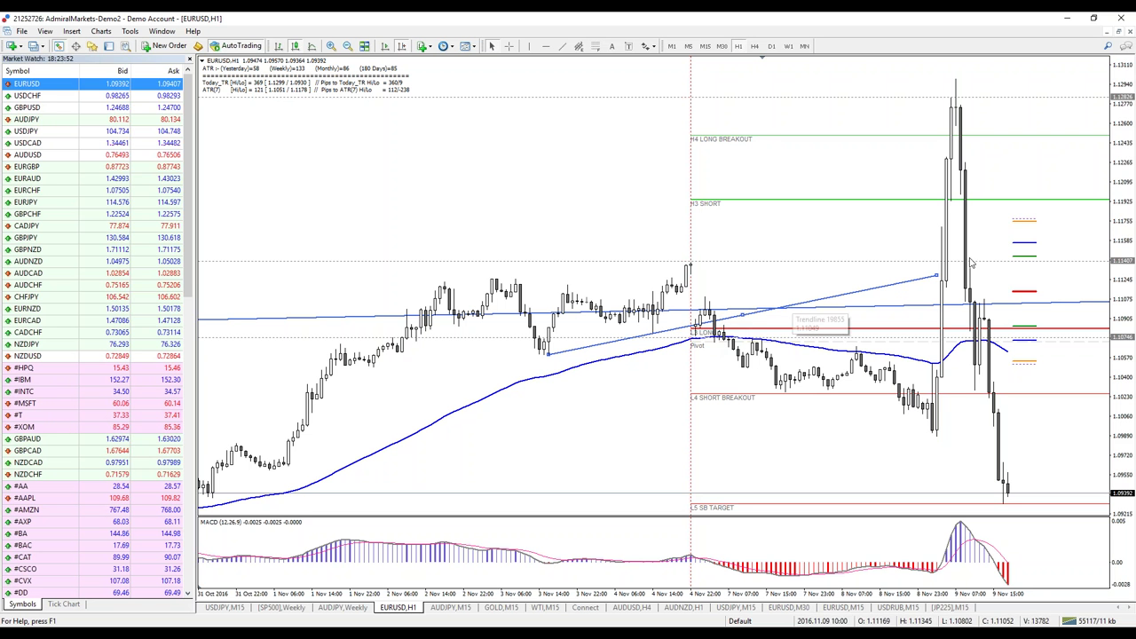
{"action": "left_click_drag", "start_coordinate": [937, 276], "coordinate": [1092, 249]}
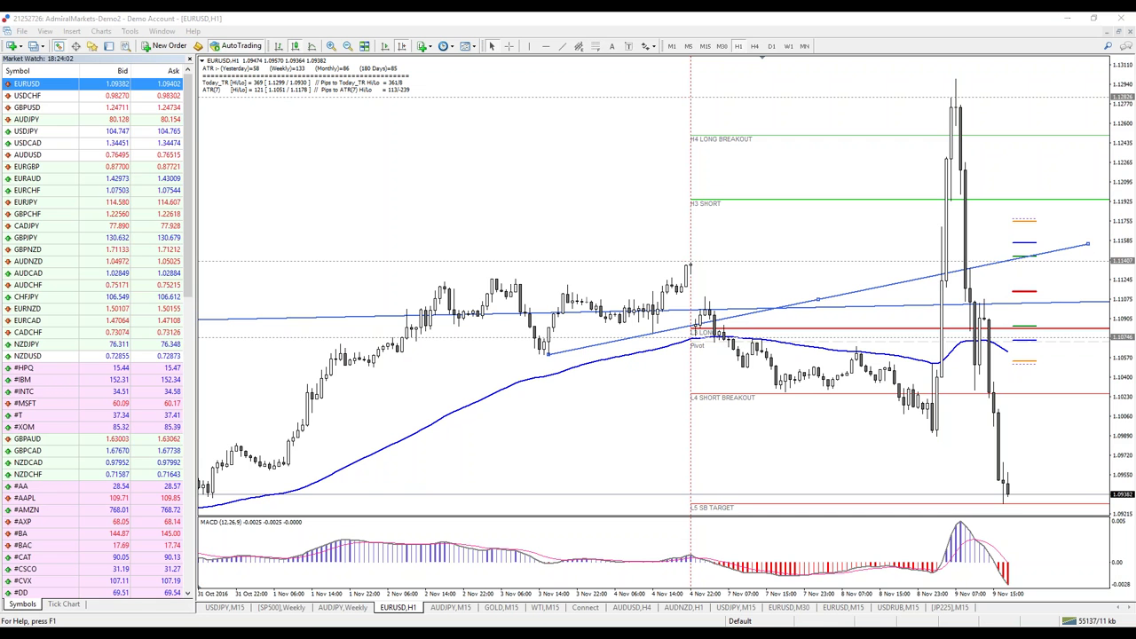
- Switch to the presentation, read the Intraday Trend line and Intraweek Trend line slides, and return to the EURUSD chart
{"action": "left_click", "coordinate": [630, 581]}
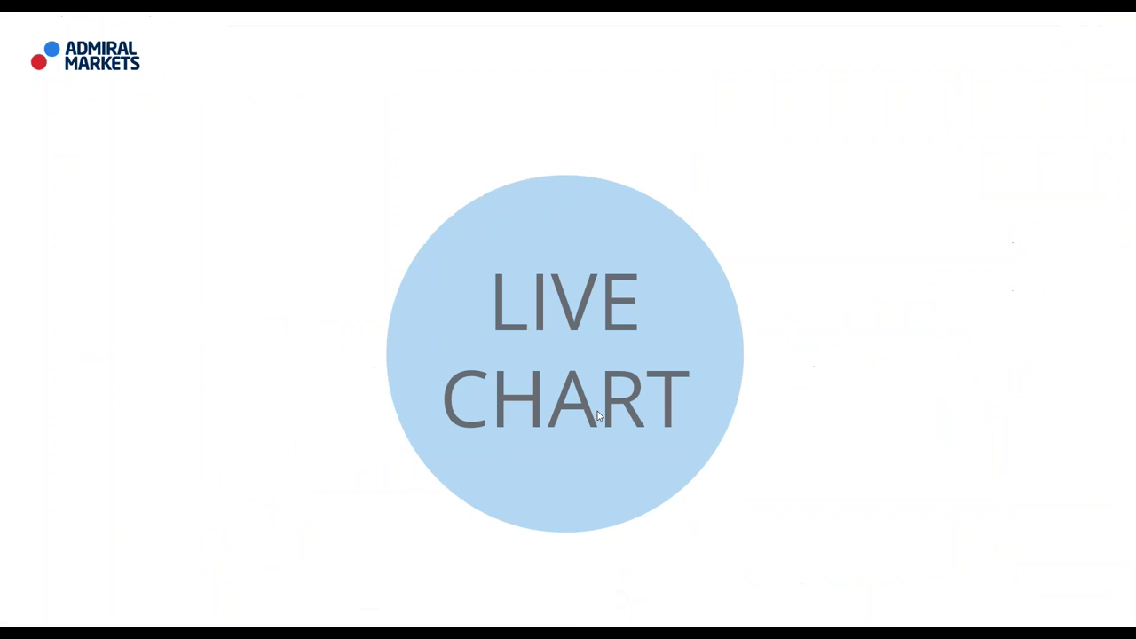
{"action": "left_click", "coordinate": [597, 410]}
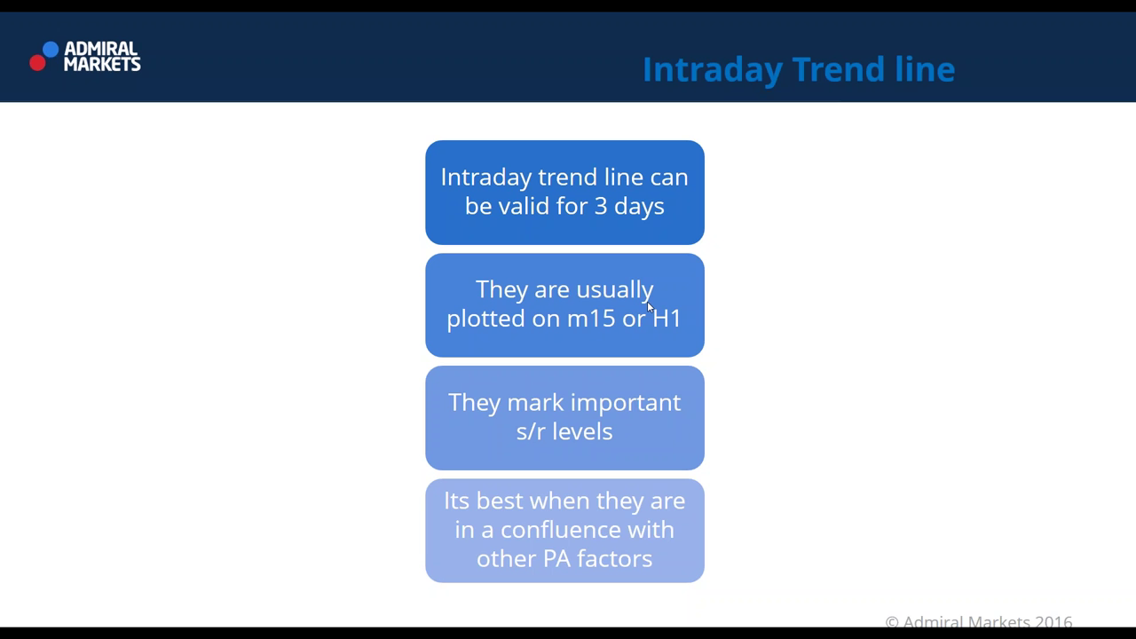
{"action": "left_click", "coordinate": [608, 290]}
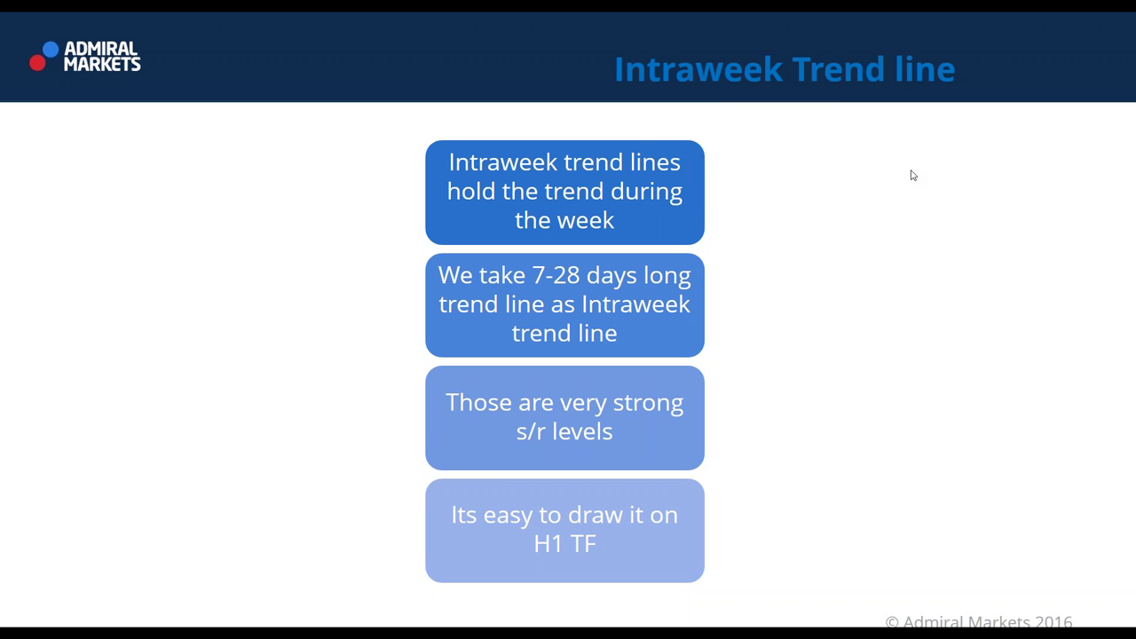
{"action": "key", "text": "alt+Tab"}
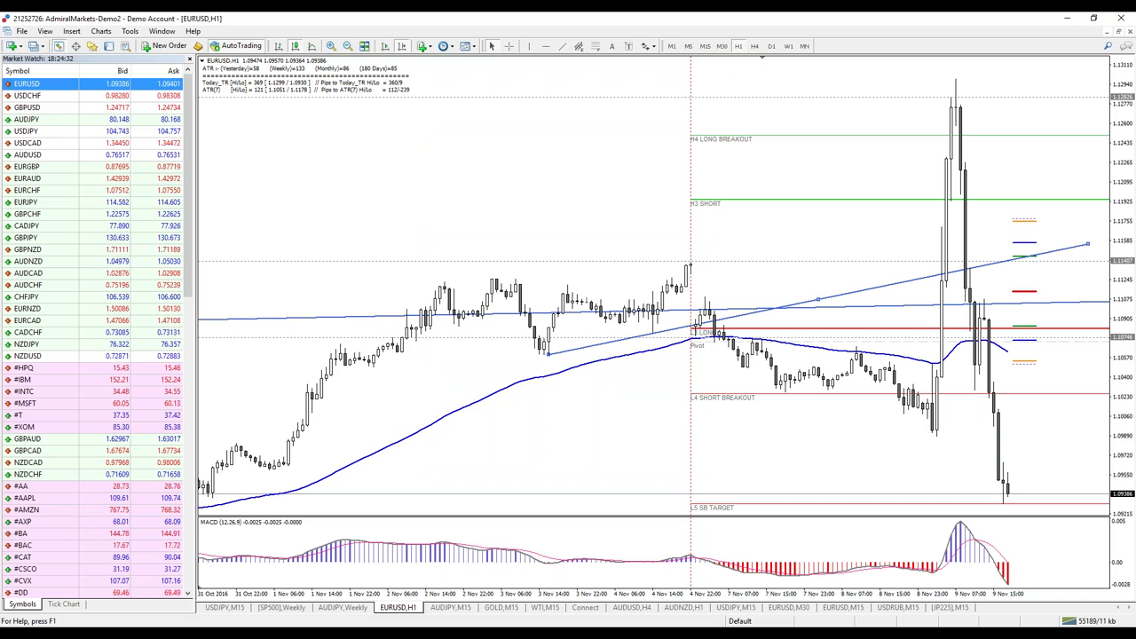
- Remove both trendlines from the EURUSD H1 chart
{"action": "left_click_drag", "start_coordinate": [621, 106], "coordinate": [375, 187]}
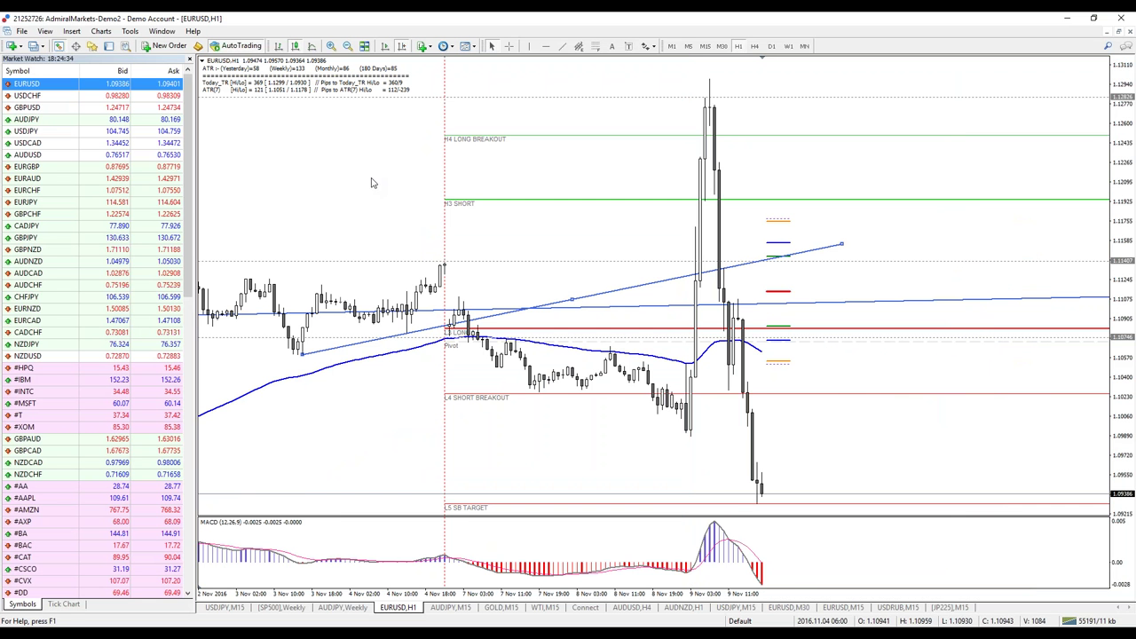
{"action": "key", "text": "ctrl+z"}
{"action": "key", "text": "ctrl+z"}
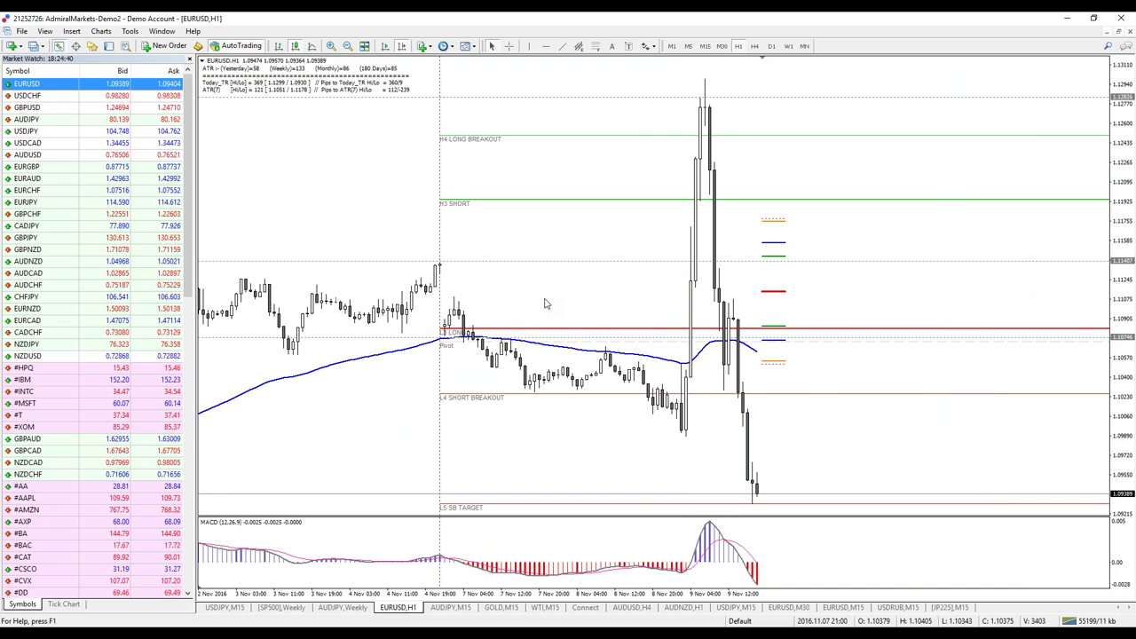
- Draw a rising EURUSD H1 trendline from the 31 October low into 7 November and check its span with the crosshair
{"action": "scroll", "coordinate": [546, 304], "scroll_direction": "up", "scroll_amount": 5}
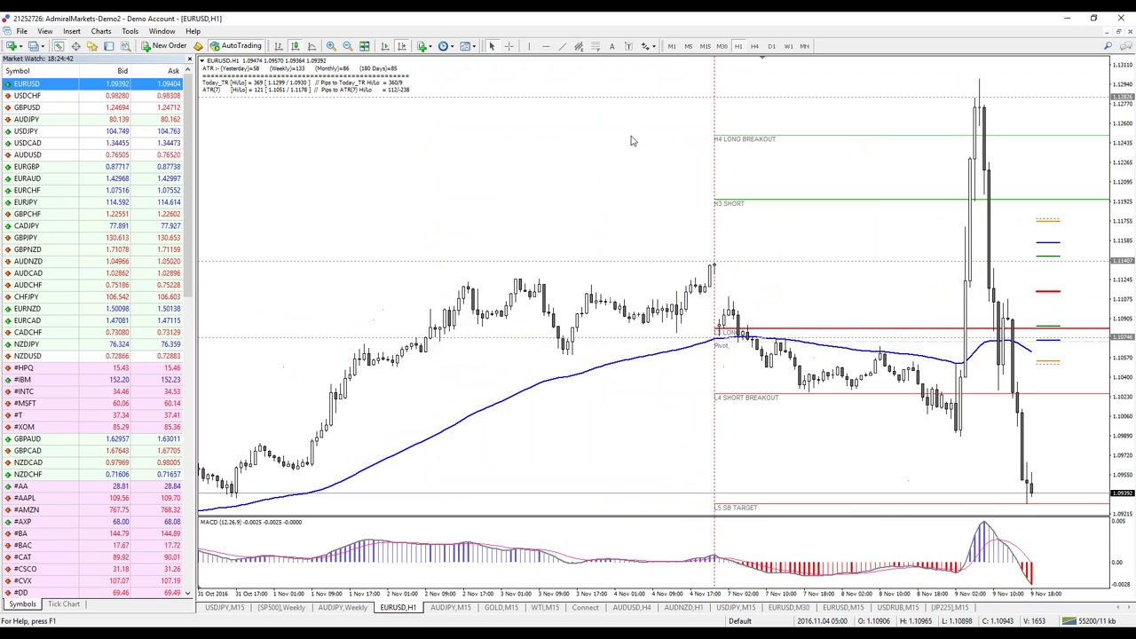
{"action": "scroll", "coordinate": [653, 321], "scroll_direction": "up", "scroll_amount": 1}
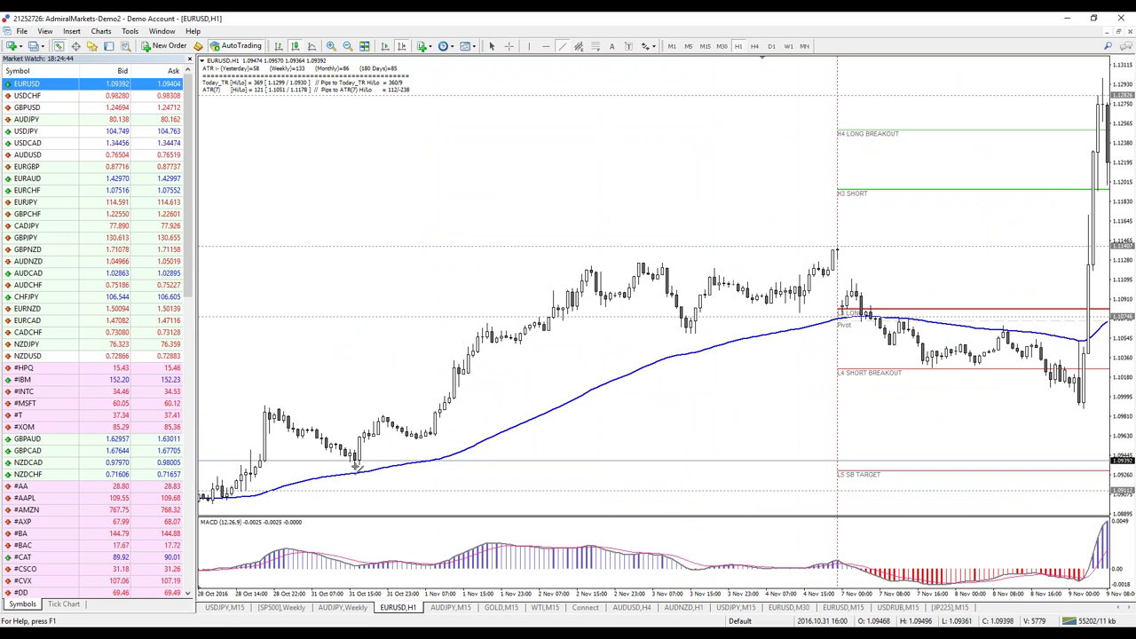
{"action": "mouse_move", "coordinate": [355, 465]}
{"action": "left_mouse_down"}
{"action": "mouse_move", "coordinate": [698, 381]}
{"action": "mouse_move", "coordinate": [888, 286]}
{"action": "left_mouse_up"}
{"action": "left_click", "coordinate": [509, 46]}
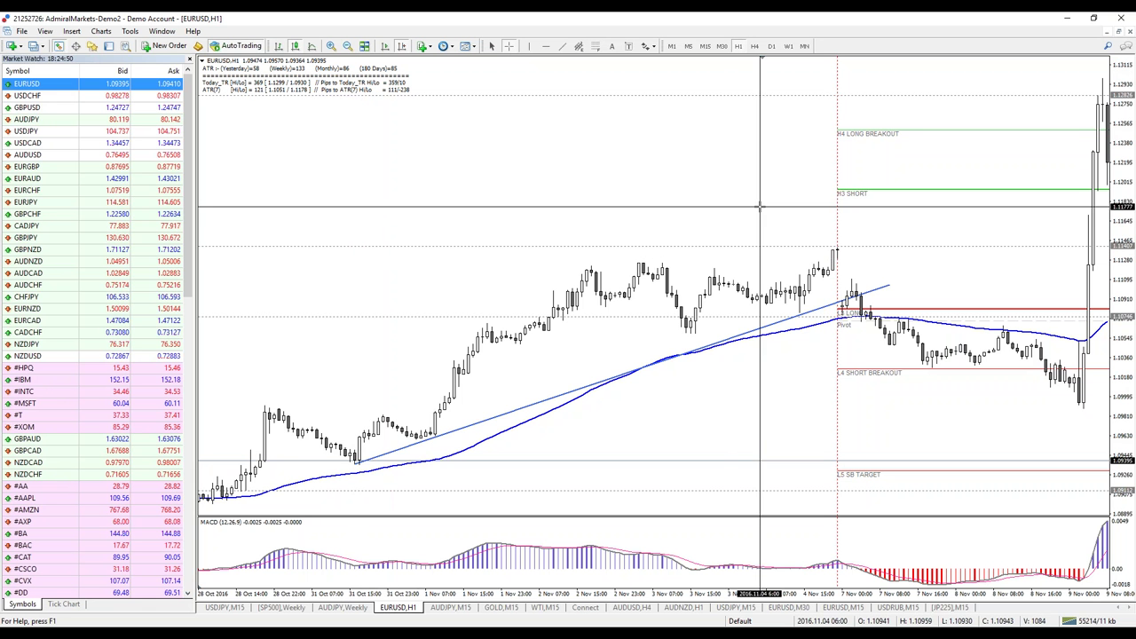
{"action": "left_click", "coordinate": [857, 230]}
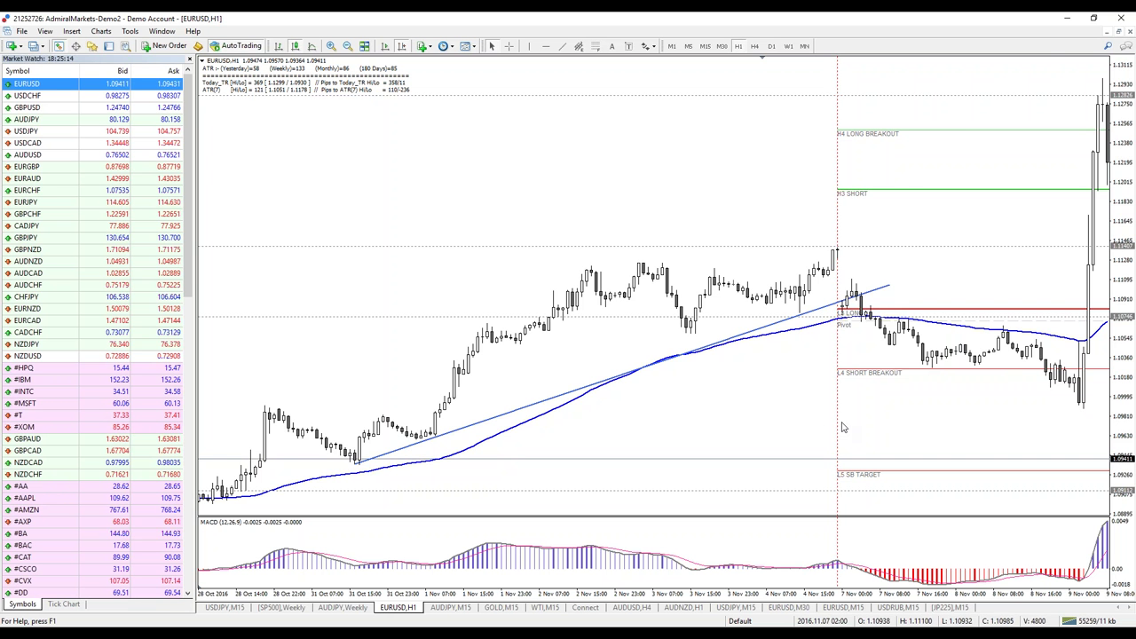
- Change EURUSD to the H4 timeframe, draw a falling trendline from the 5 October high into November, and inspect its start with the crosshair
{"action": "scroll", "coordinate": [576, 265], "scroll_direction": "up", "scroll_amount": 5}
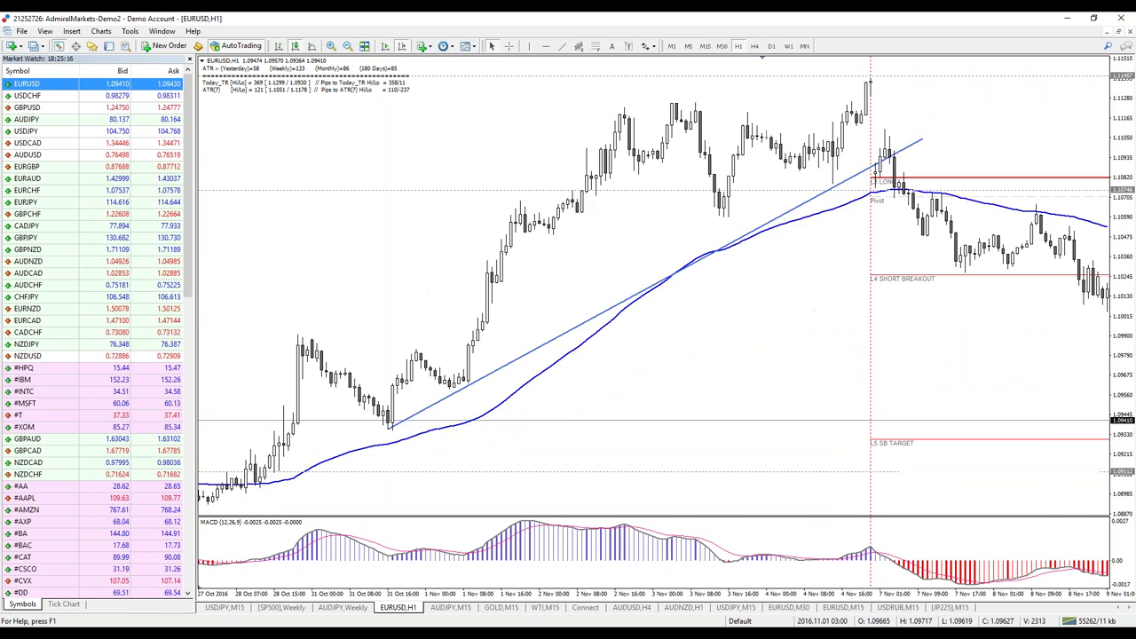
{"action": "scroll", "coordinate": [576, 271], "scroll_direction": "up", "scroll_amount": 8}
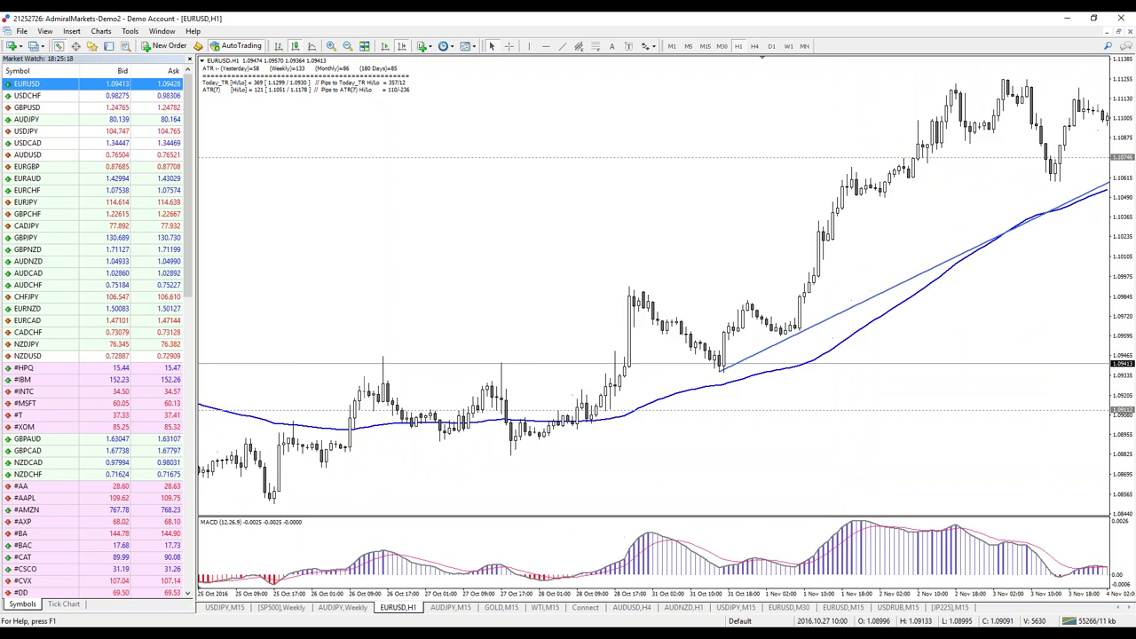
{"action": "left_click", "coordinate": [754, 46]}
{"action": "scroll", "coordinate": [699, 238], "scroll_direction": "up", "scroll_amount": 10}
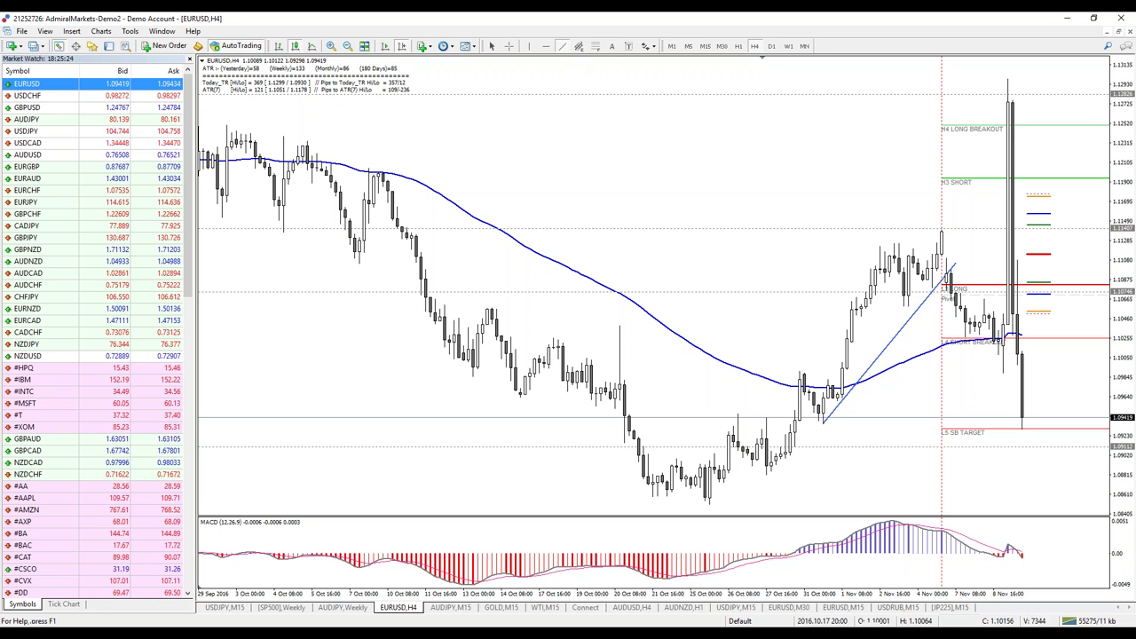
{"action": "left_click_drag", "start_coordinate": [303, 142], "coordinate": [985, 431]}
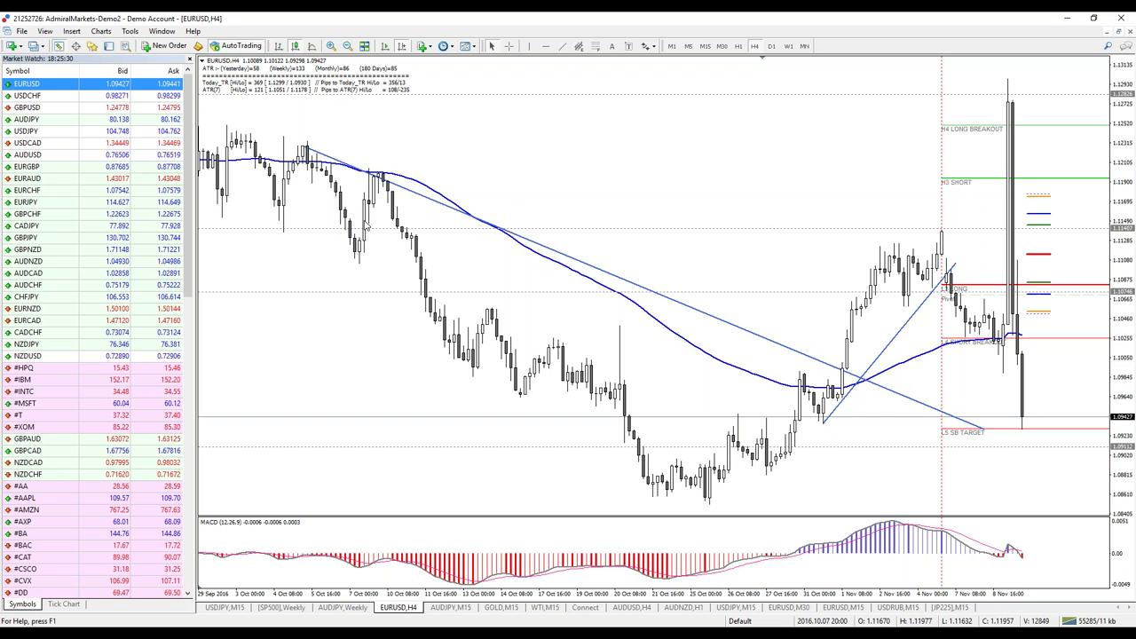
{"action": "left_click", "coordinate": [509, 46]}
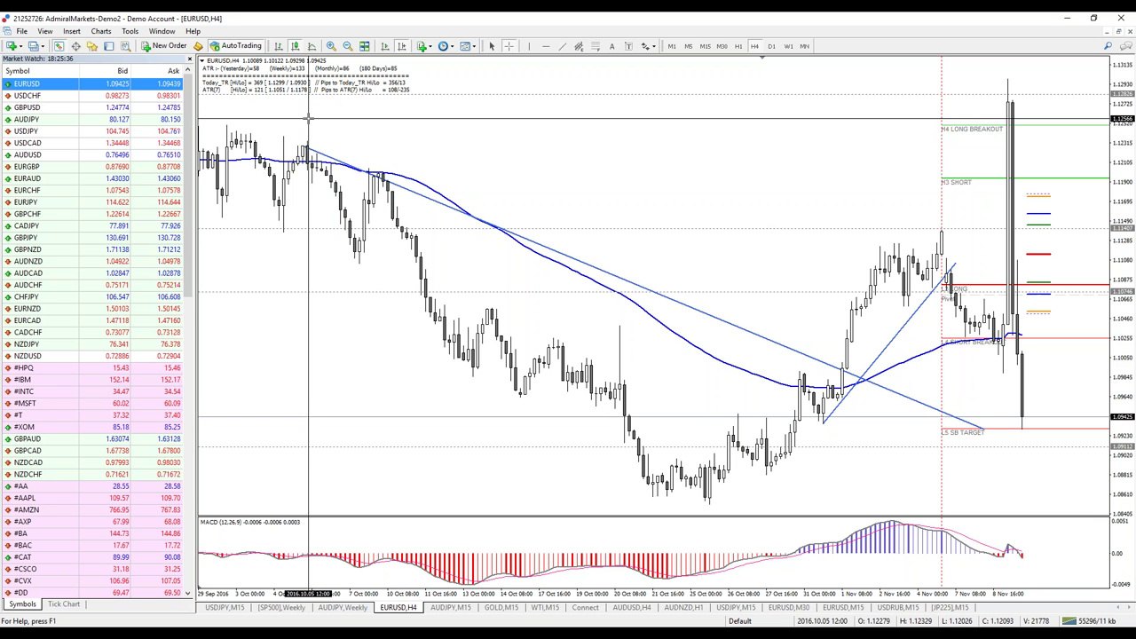
{"action": "left_click", "coordinate": [846, 195]}
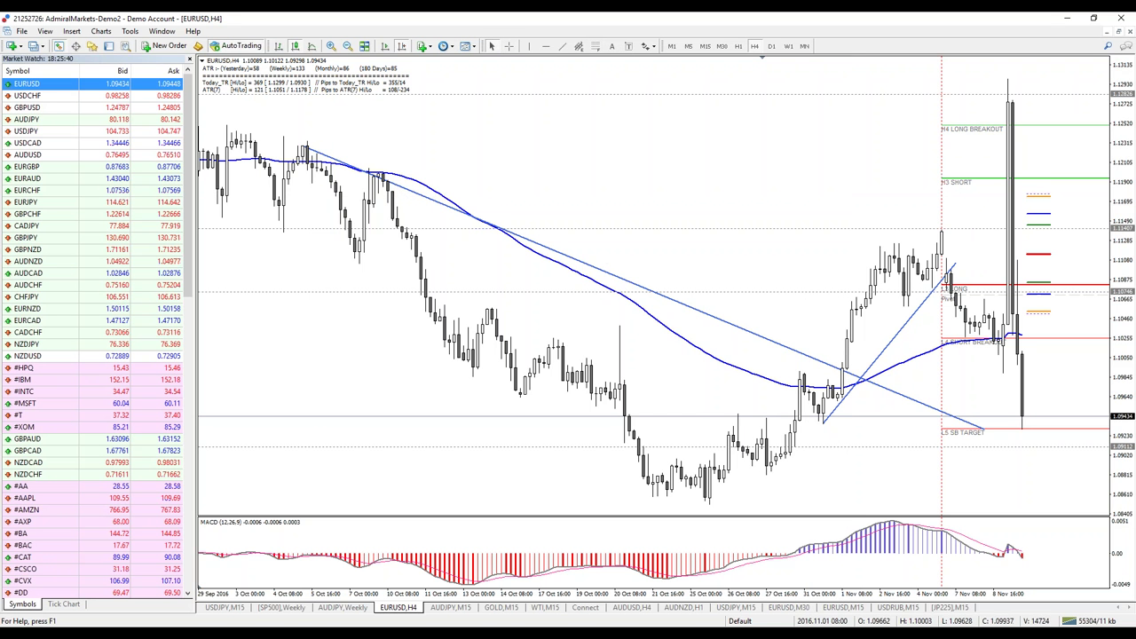
- Re-anchor the falling H4 trendline at the 5 October high so it passes the 10 October high and ends around 7 November
{"action": "double_click", "coordinate": [939, 423]}
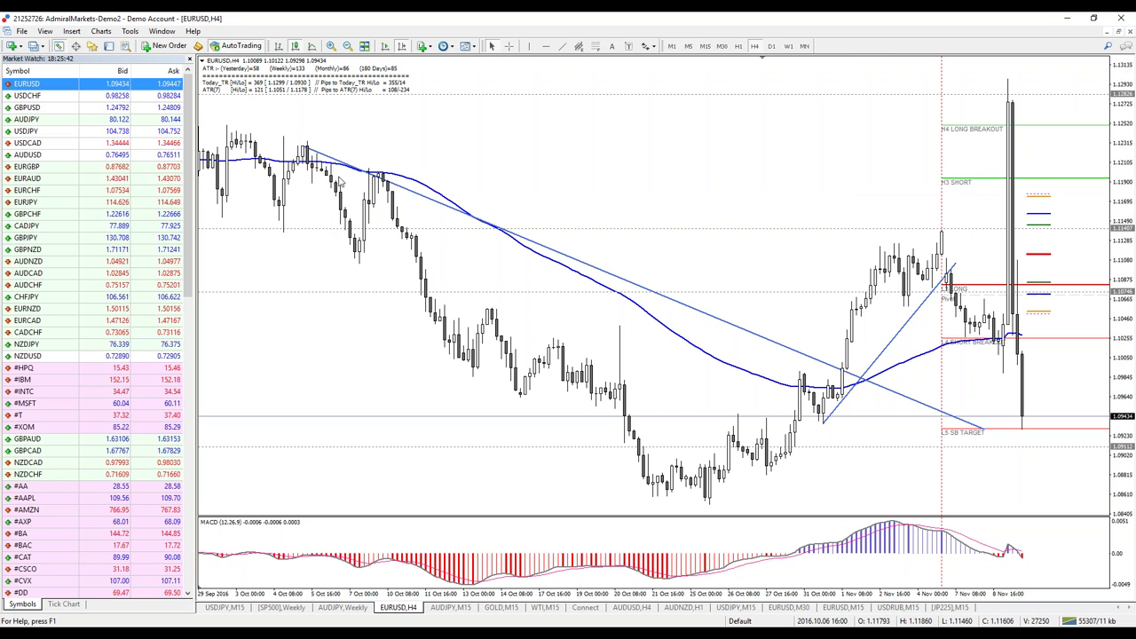
{"action": "left_click_drag", "start_coordinate": [302, 143], "coordinate": [310, 143]}
{"action": "left_click_drag", "start_coordinate": [984, 431], "coordinate": [1008, 393]}
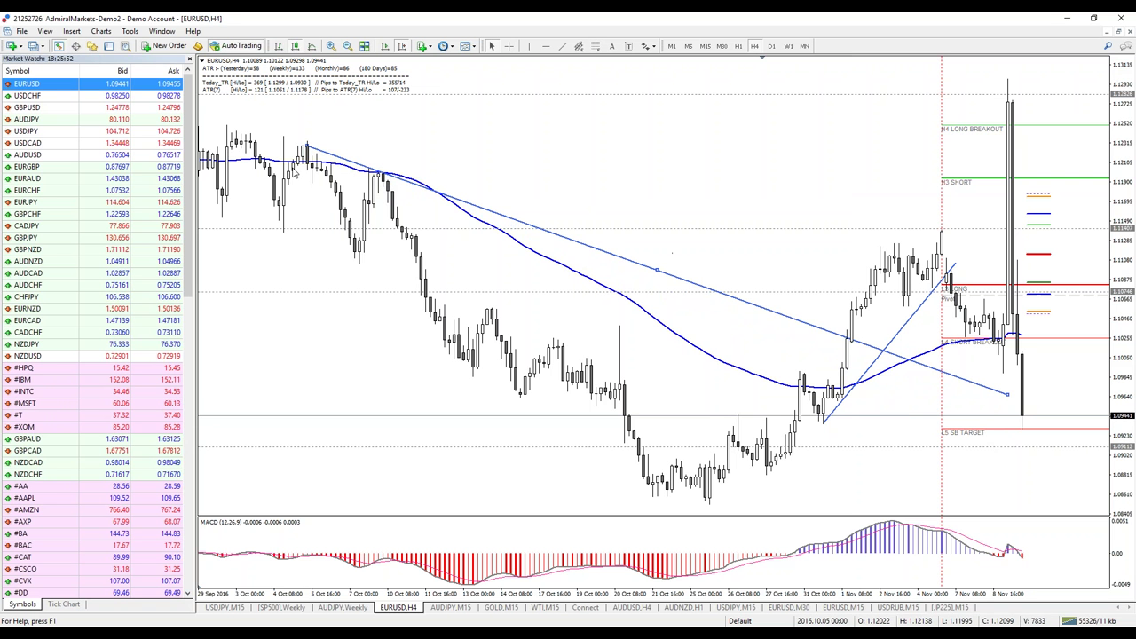
{"action": "left_click_drag", "start_coordinate": [309, 146], "coordinate": [307, 140]}
{"action": "left_click_drag", "start_coordinate": [1008, 397], "coordinate": [965, 419]}
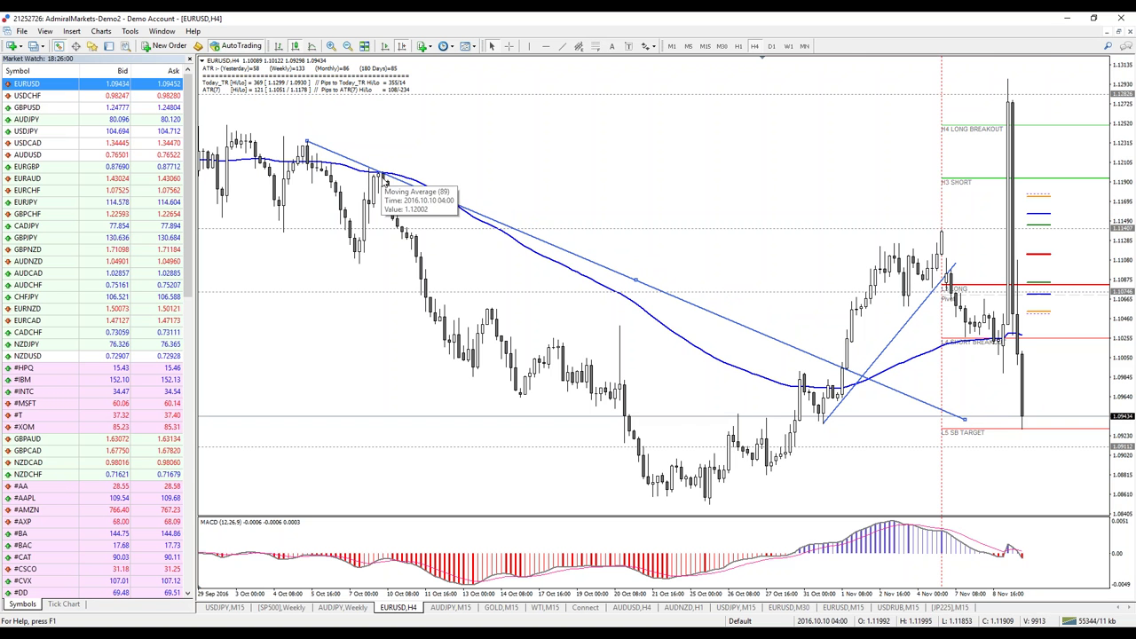
{"action": "left_click_drag", "start_coordinate": [876, 384], "coordinate": [796, 399]}
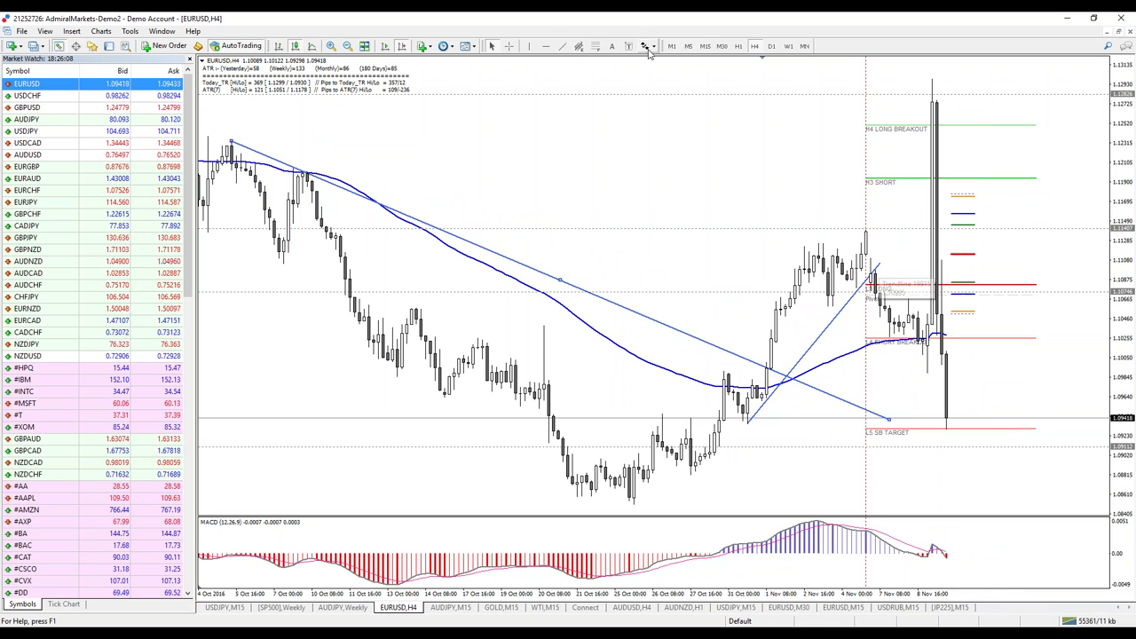
{"action": "mouse_move", "coordinate": [748, 423]}
{"action": "left_mouse_down"}
{"action": "mouse_move", "coordinate": [951, 357]}
{"action": "mouse_move", "coordinate": [979, 365]}
{"action": "mouse_move", "coordinate": [1050, 339]}
{"action": "left_mouse_up"}
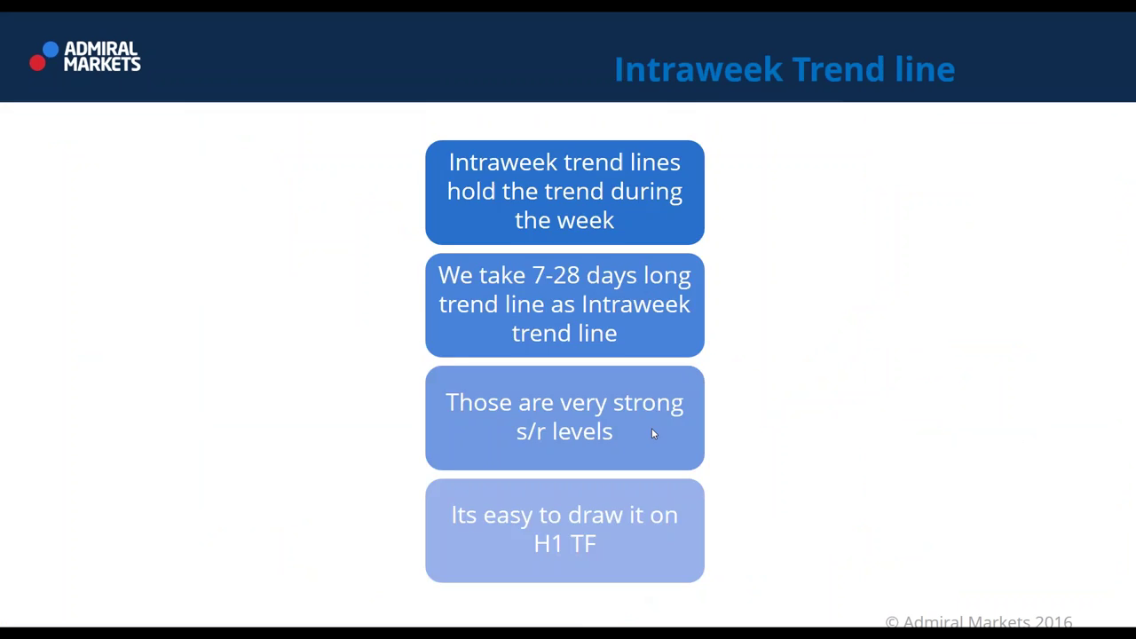
{"action": "left_click", "coordinate": [651, 428]}
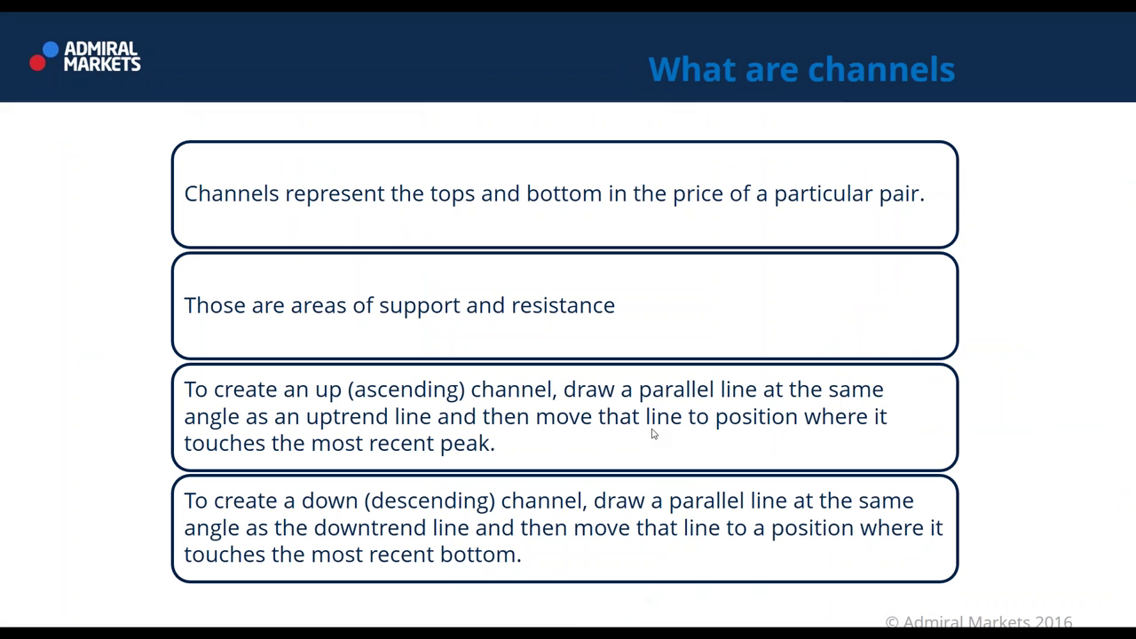
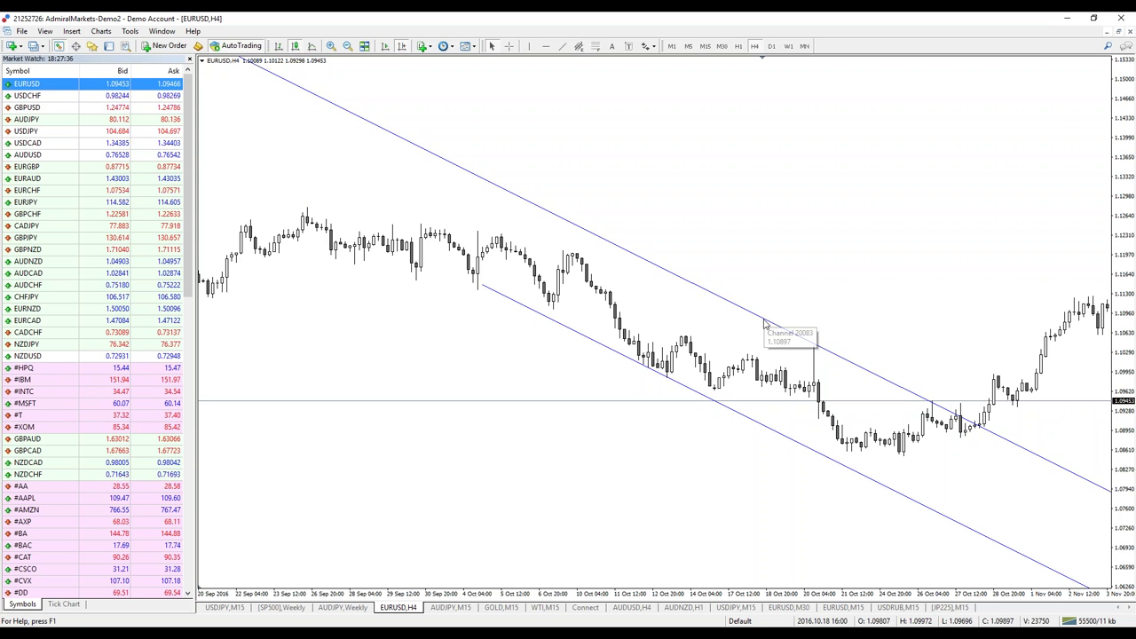
- Fit the falling EURUSD H4 channel by anchoring its lower line at the 4 October low and its upper line on the 10 October high
{"action": "left_click_drag", "start_coordinate": [483, 180], "coordinate": [648, 262]}
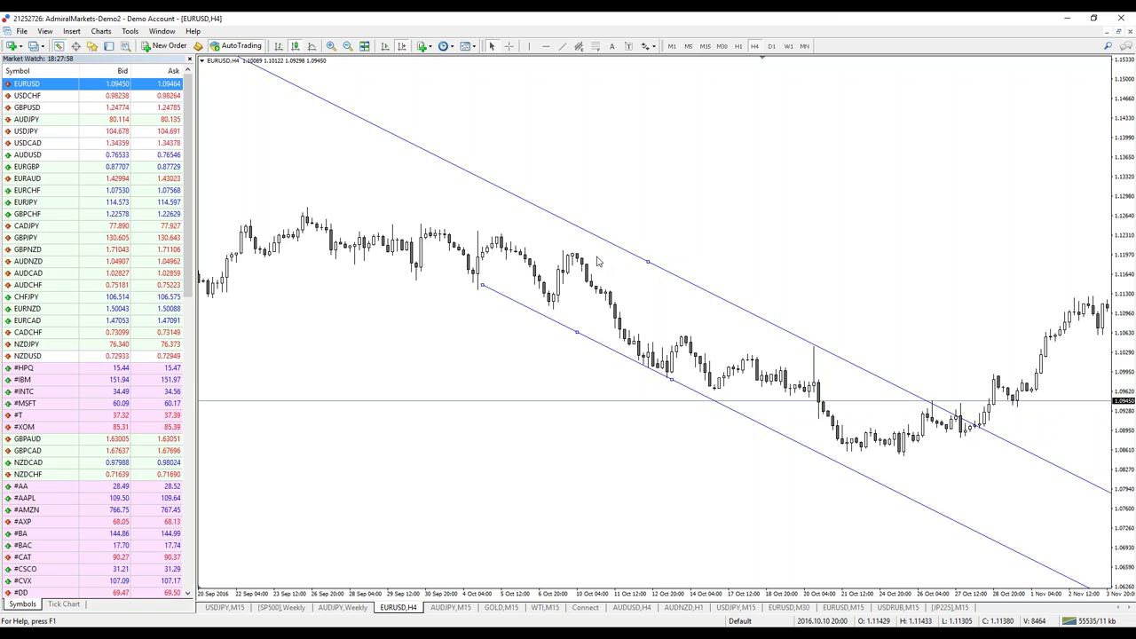
{"action": "left_click_drag", "start_coordinate": [647, 264], "coordinate": [652, 301]}
{"action": "left_click_drag", "start_coordinate": [634, 259], "coordinate": [430, 263]}
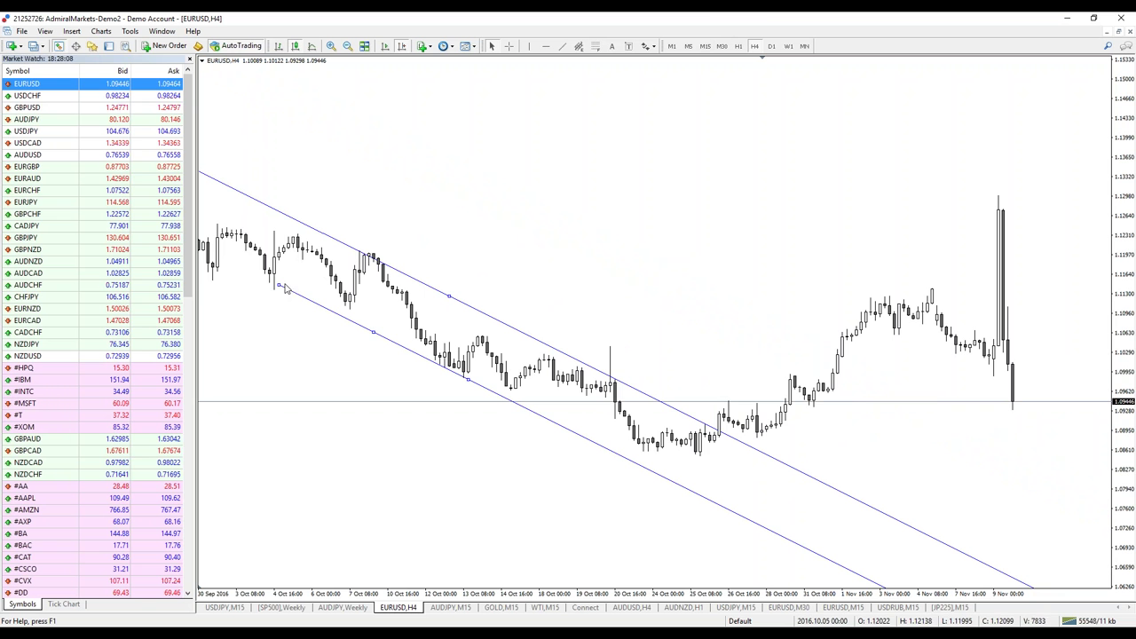
{"action": "left_click_drag", "start_coordinate": [277, 285], "coordinate": [275, 290]}
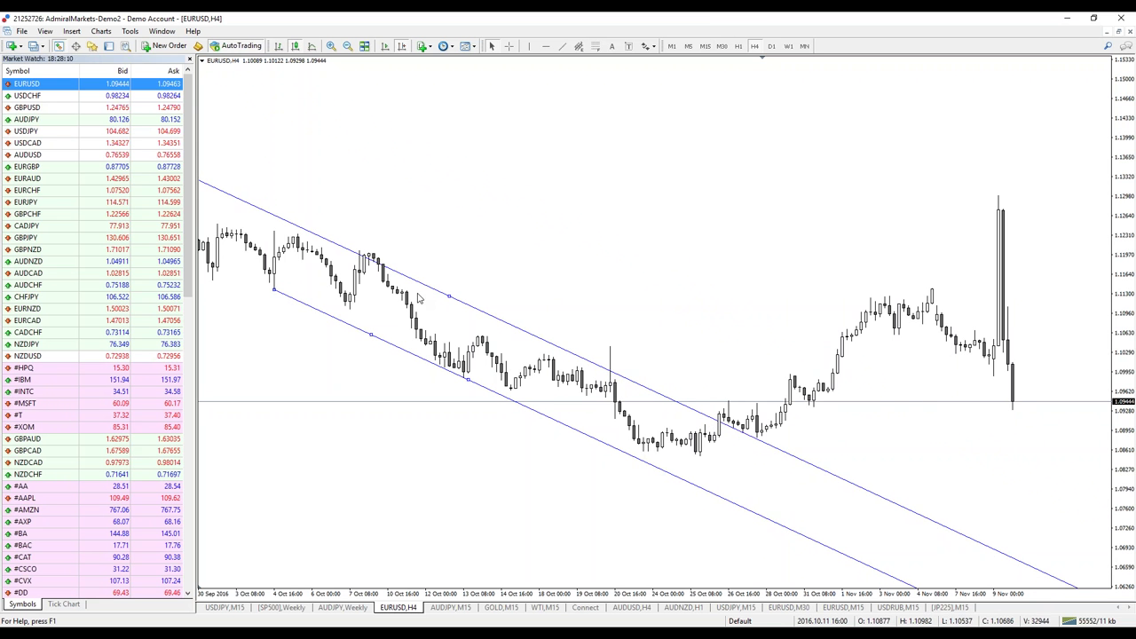
{"action": "left_click_drag", "start_coordinate": [450, 295], "coordinate": [453, 296]}
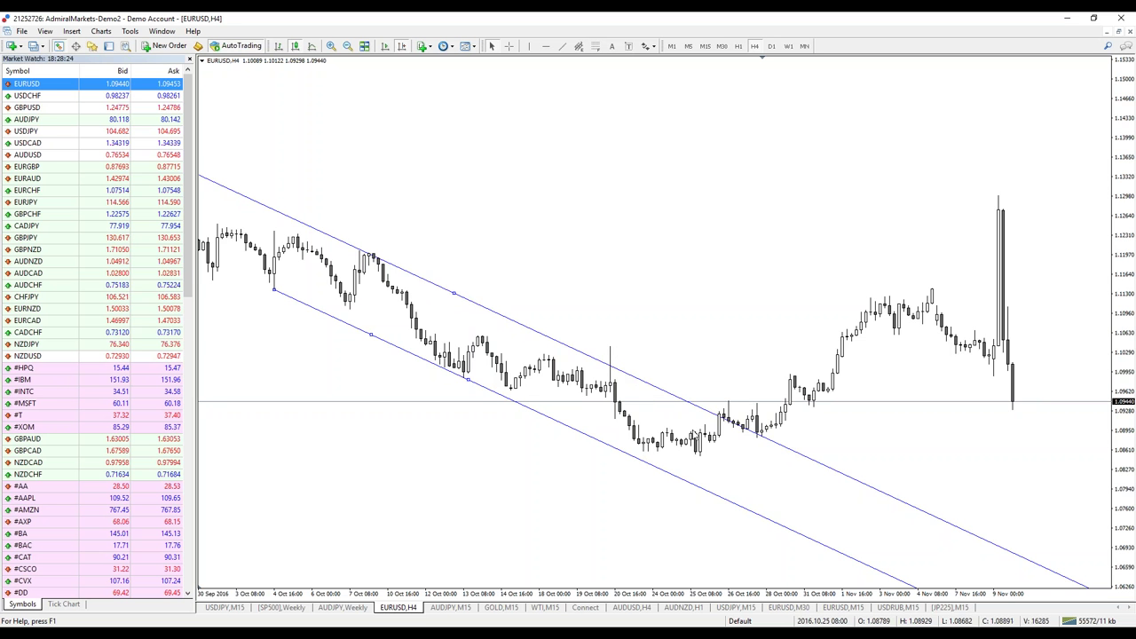
- Place a text label just below the 25 October low on the EURUSD H4 chart and name it 1
{"action": "left_click_drag", "start_coordinate": [761, 245], "coordinate": [732, 251]}
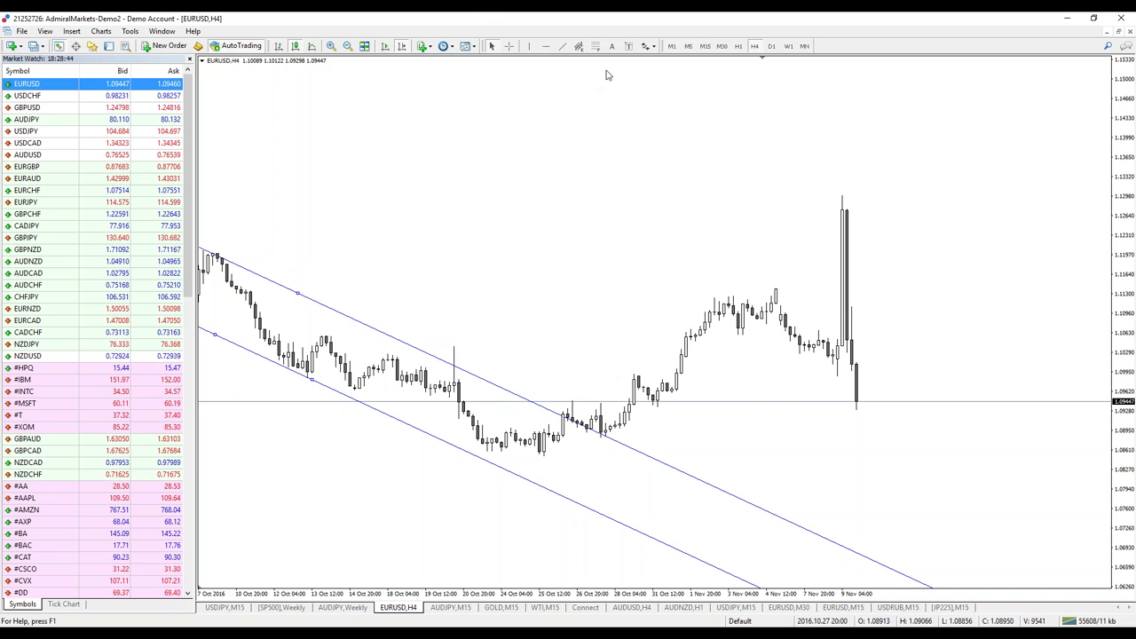
{"action": "left_click", "coordinate": [629, 47]}
{"action": "left_click", "coordinate": [549, 465]}
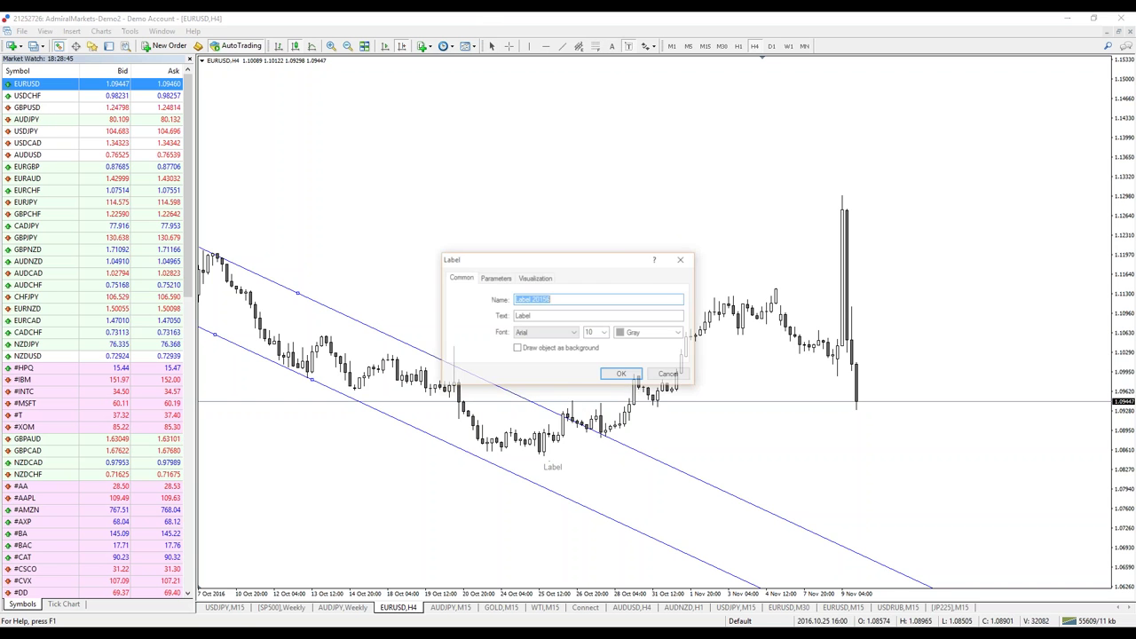
{"action": "left_click", "coordinate": [573, 315]}
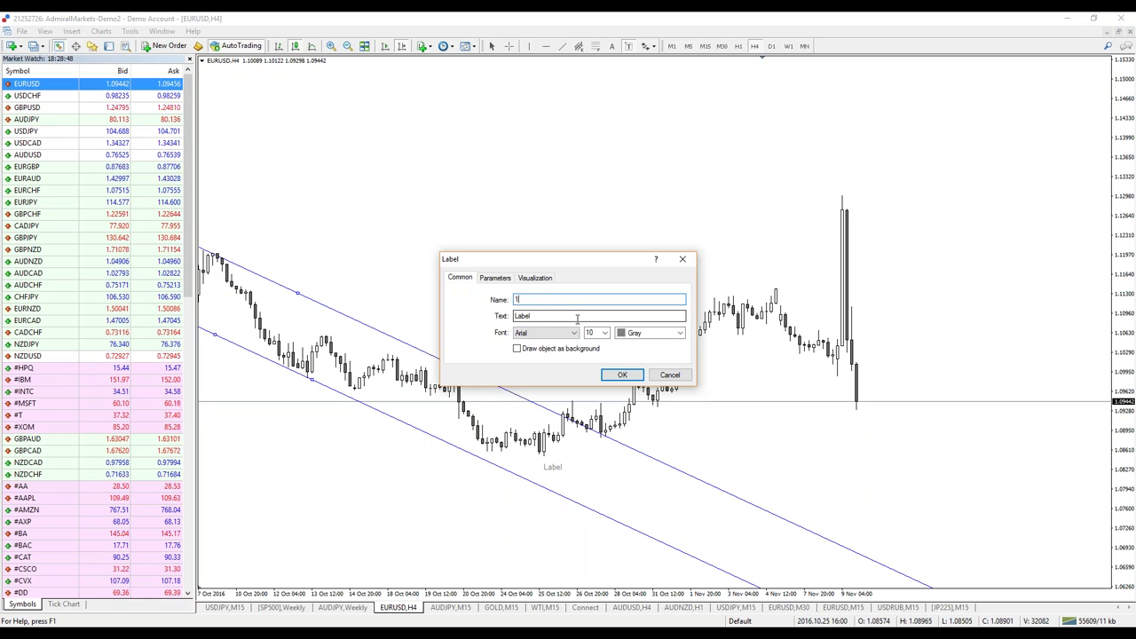
{"action": "left_click", "coordinate": [622, 375]}
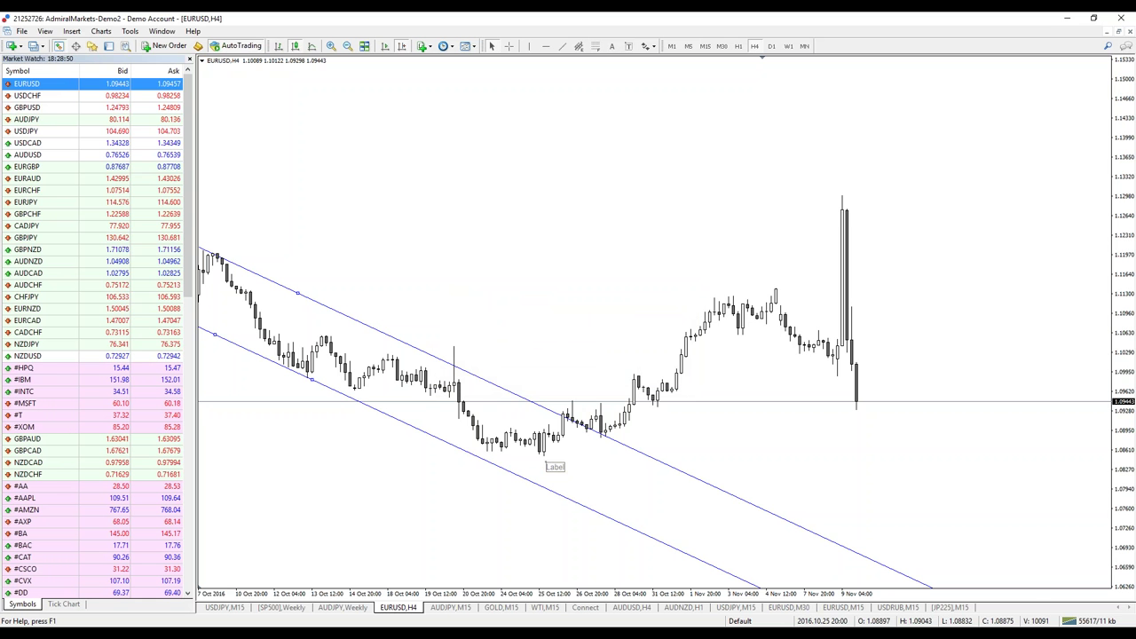
- Change the displayed text of the label under the 25 October low to 1
{"action": "right_click", "coordinate": [552, 467]}
{"action": "left_click", "coordinate": [597, 475]}
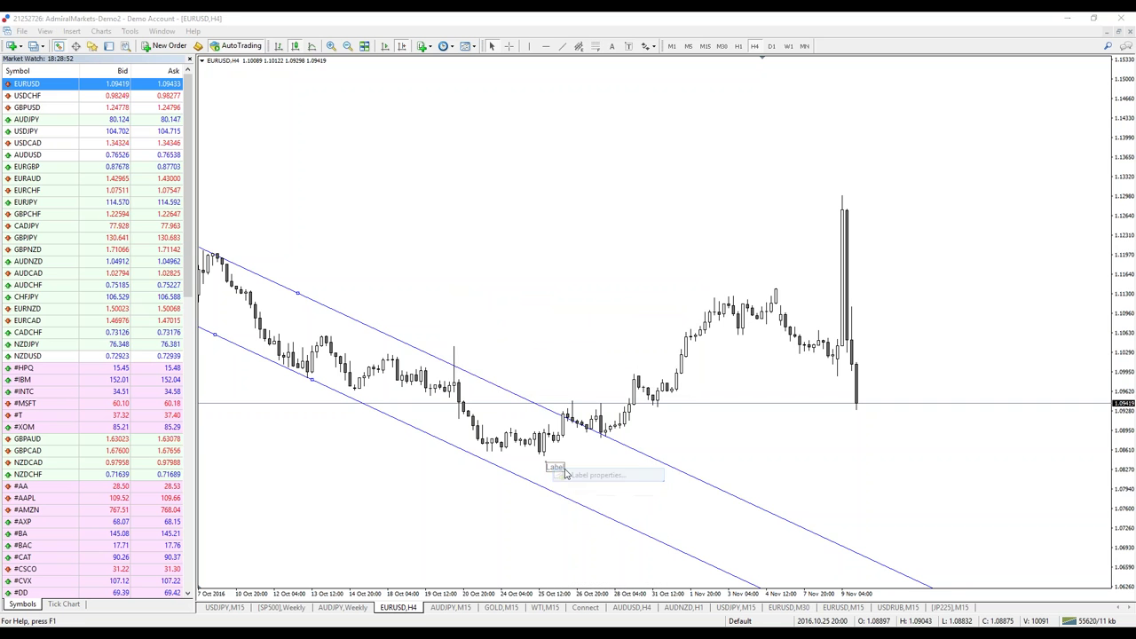
{"action": "key", "text": "Tab"}
{"action": "key", "text": "BackSpace"}
{"action": "left_click", "coordinate": [623, 375]}
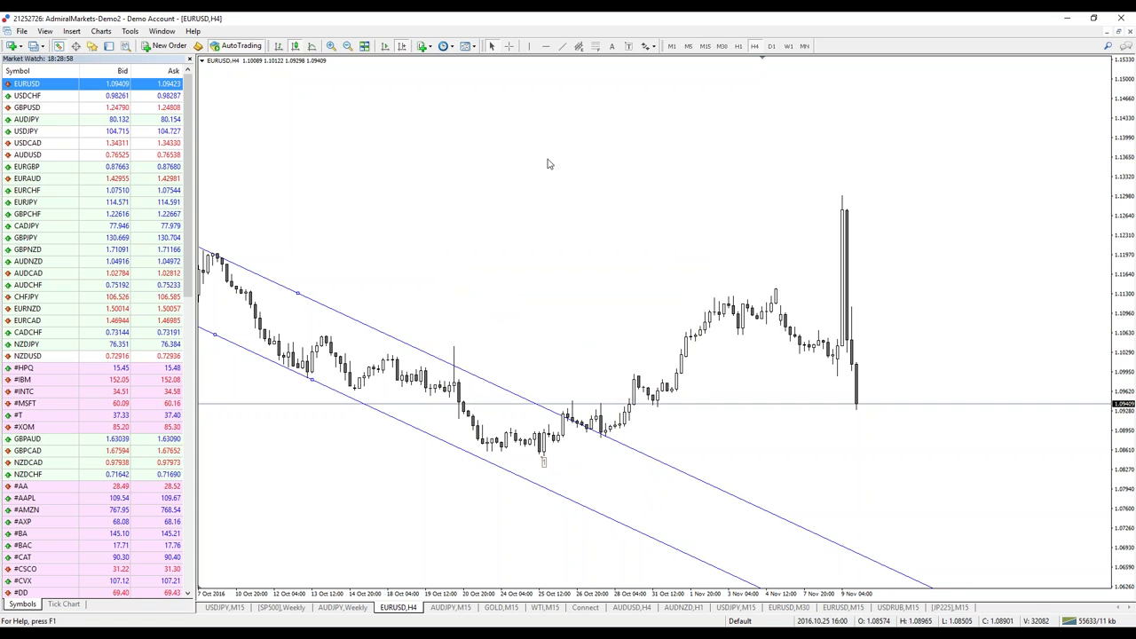
- Add a text label reading 2 just above the 26 October swing high
{"action": "left_click", "coordinate": [629, 46]}
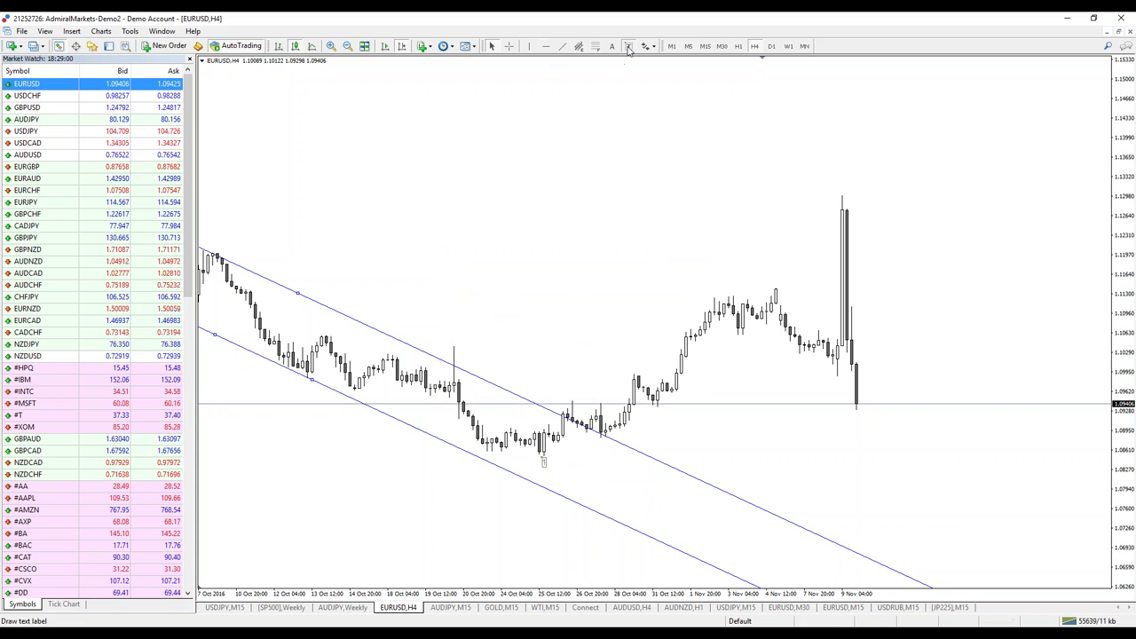
{"action": "left_click", "coordinate": [571, 394]}
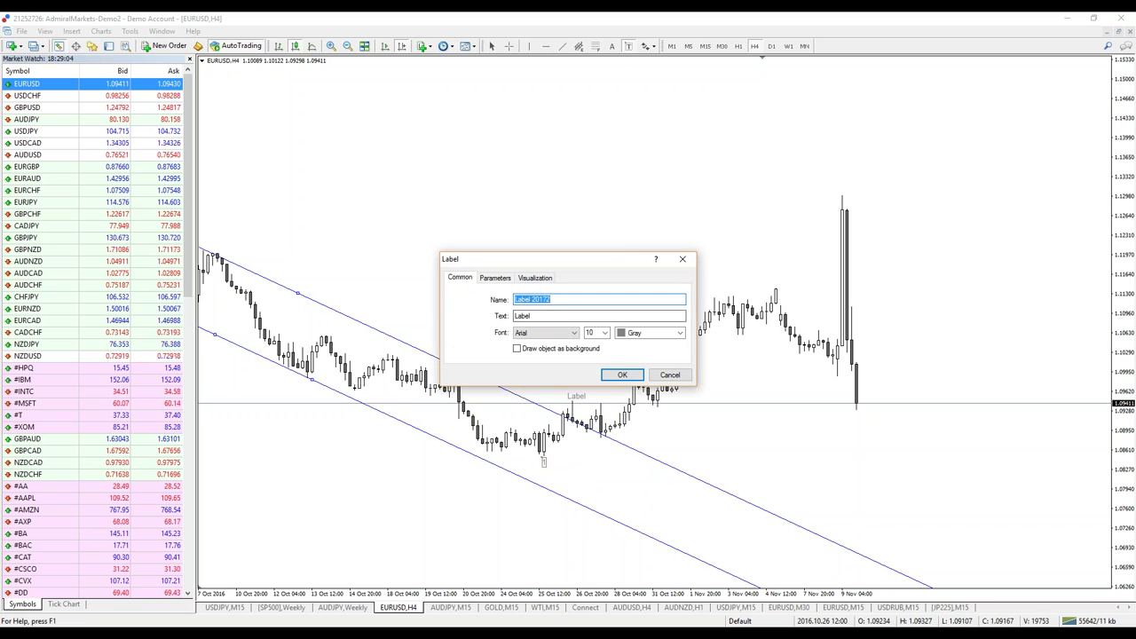
{"action": "double_click", "coordinate": [544, 316]}
{"action": "type", "text": "2"}
{"action": "left_click", "coordinate": [622, 374]}
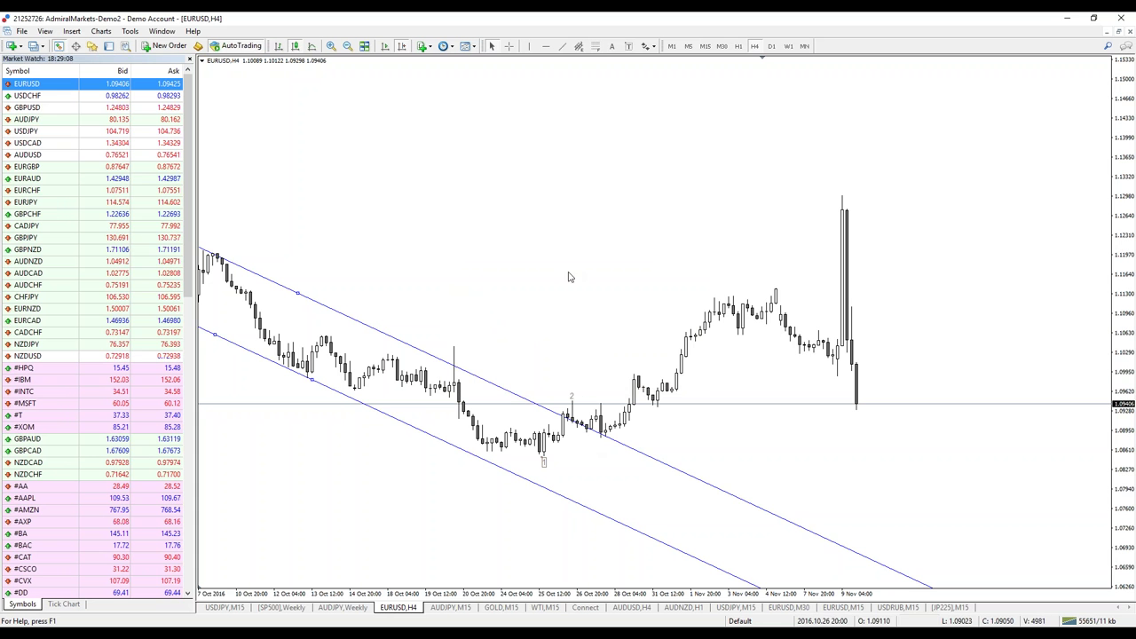
- Add a text label reading 3 just below the 27 October swing low
{"action": "left_click", "coordinate": [628, 46]}
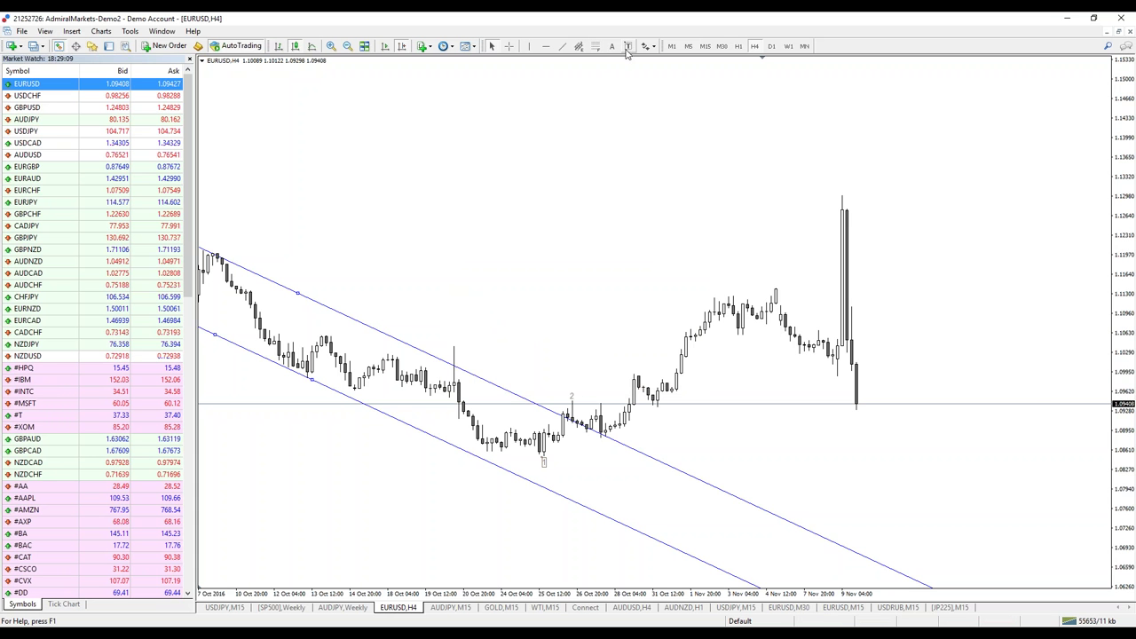
{"action": "left_click", "coordinate": [604, 444]}
{"action": "key", "text": "Tab"}
{"action": "type", "text": "3"}
{"action": "left_click", "coordinate": [623, 376]}
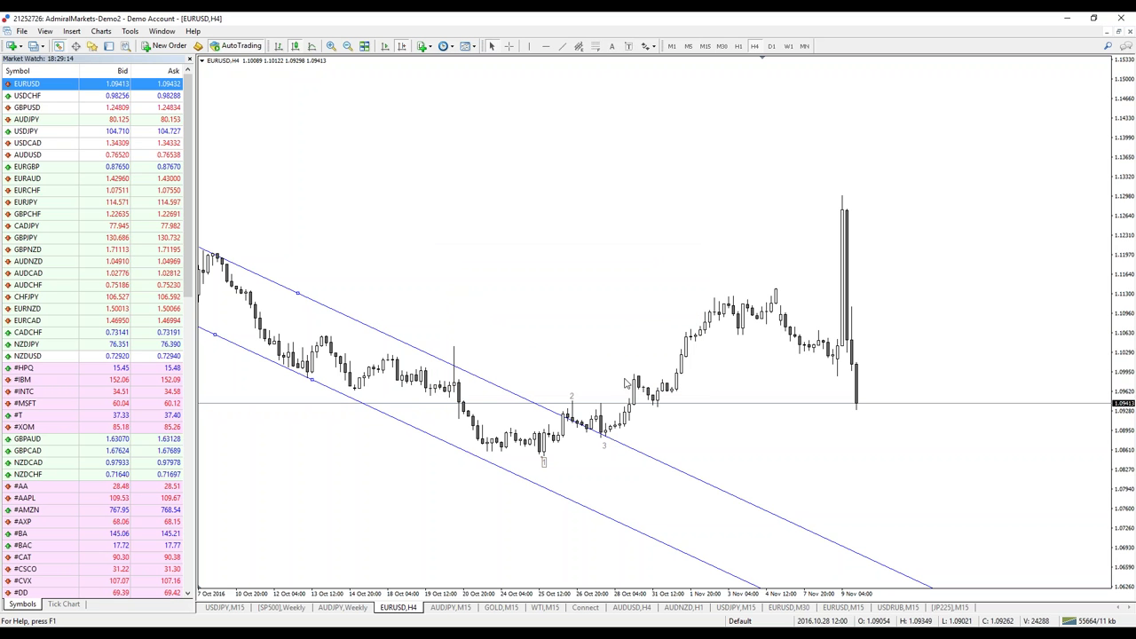
- Draw a rising Andrews' Pitchfork through the three swing points labelled 1, 2 and 3 on the EURUSD H4 chart
{"action": "left_click", "coordinate": [78, 32]}
{"action": "left_click", "coordinate": [106, 151]}
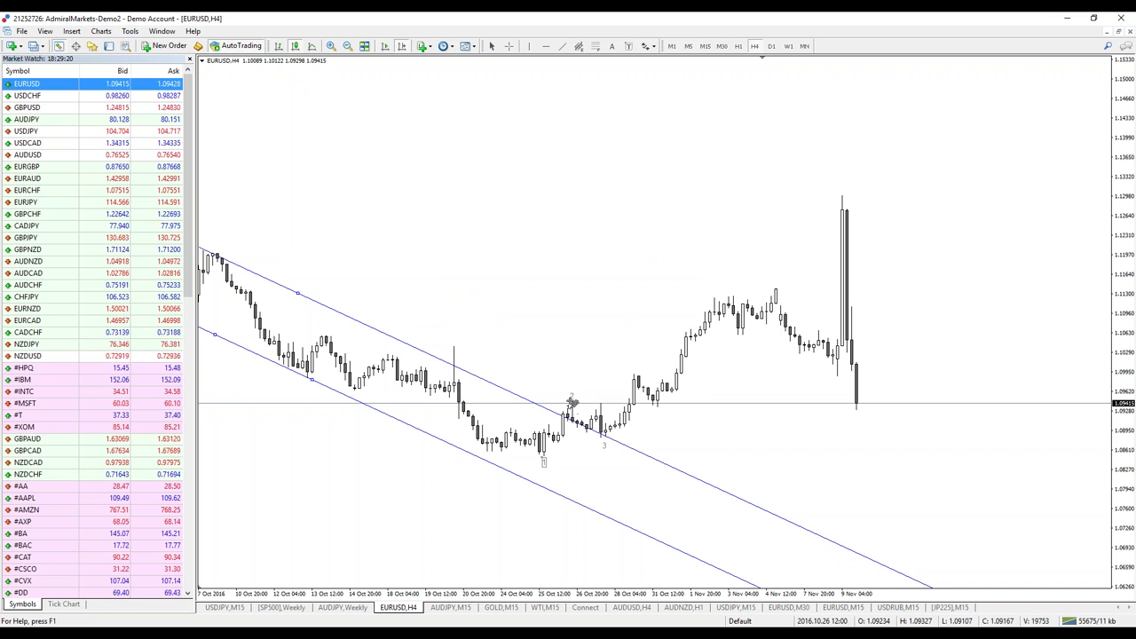
{"action": "left_click", "coordinate": [544, 460]}
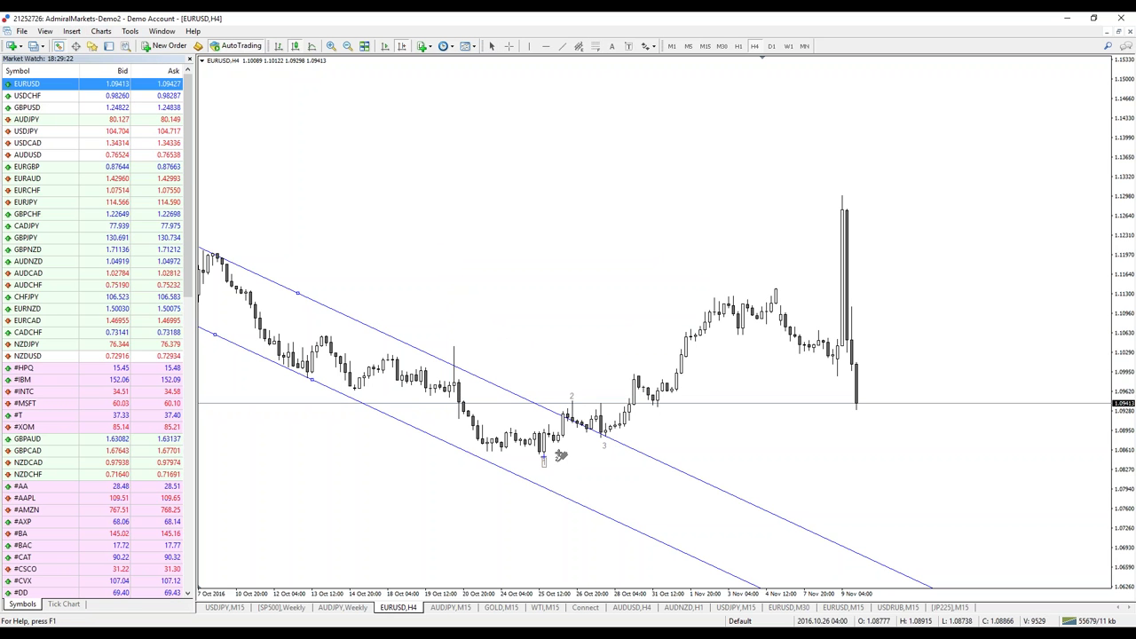
{"action": "left_click", "coordinate": [572, 404]}
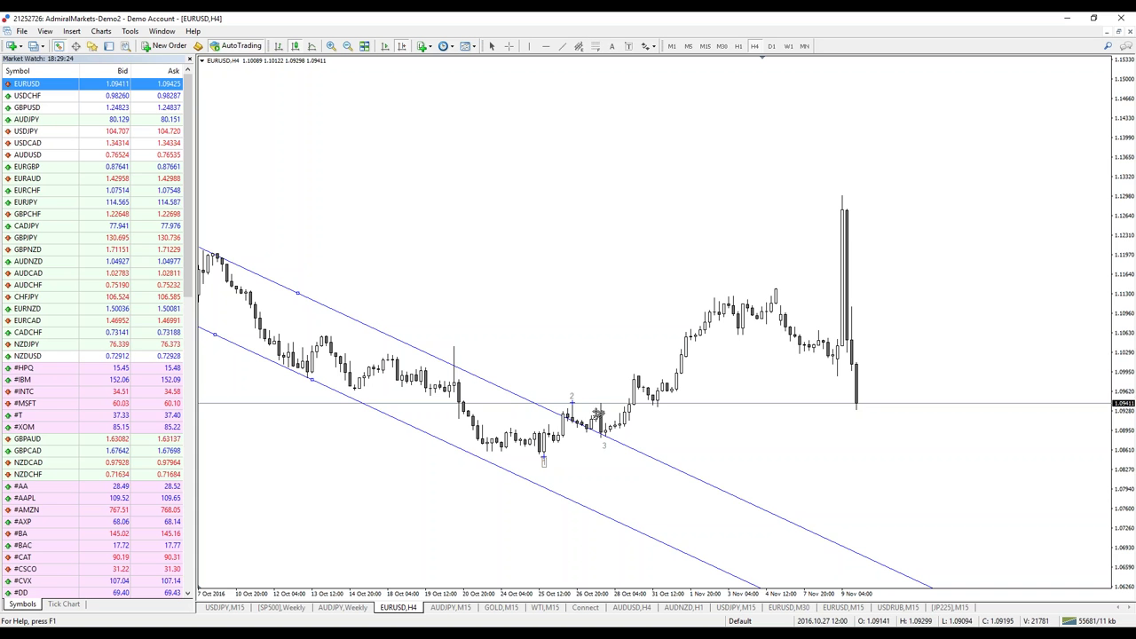
{"action": "left_click", "coordinate": [604, 435]}
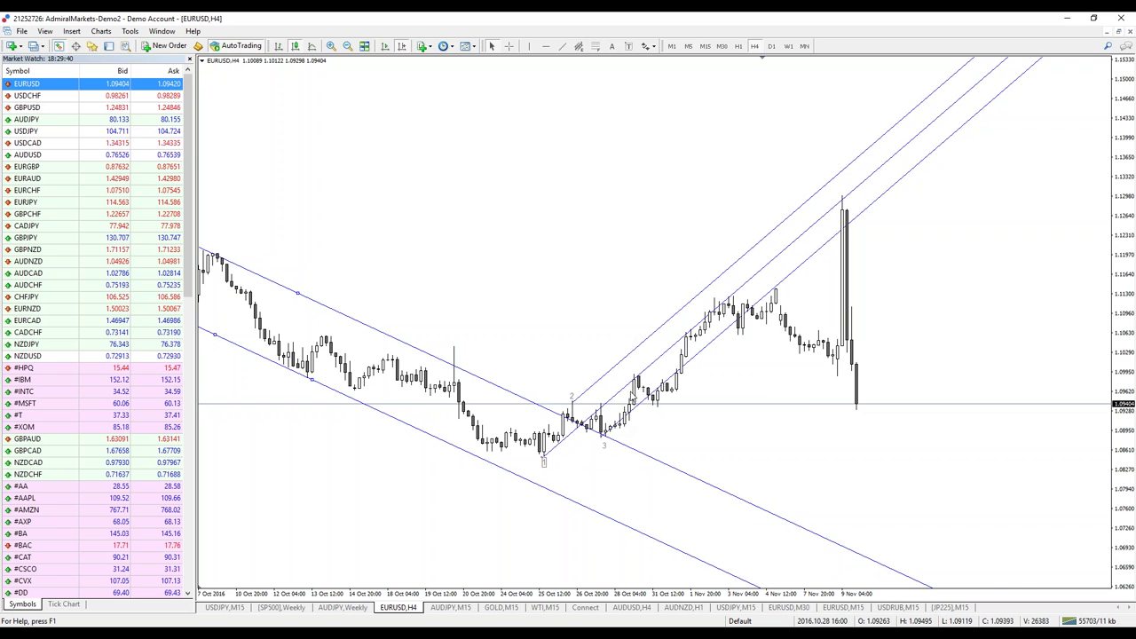
- Draw a falling Andrews' Pitchfork from the 4 October low, through the 10 October high and the 12 October low
{"action": "scroll", "coordinate": [512, 284], "scroll_direction": "up", "scroll_amount": 3}
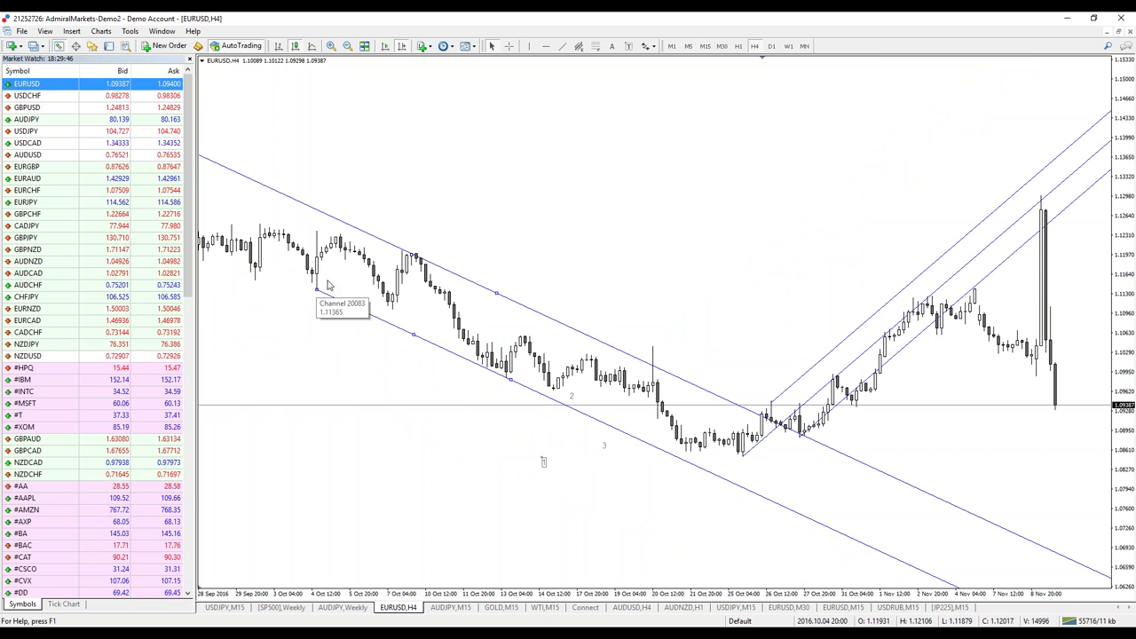
{"action": "mouse_move", "coordinate": [414, 258]}
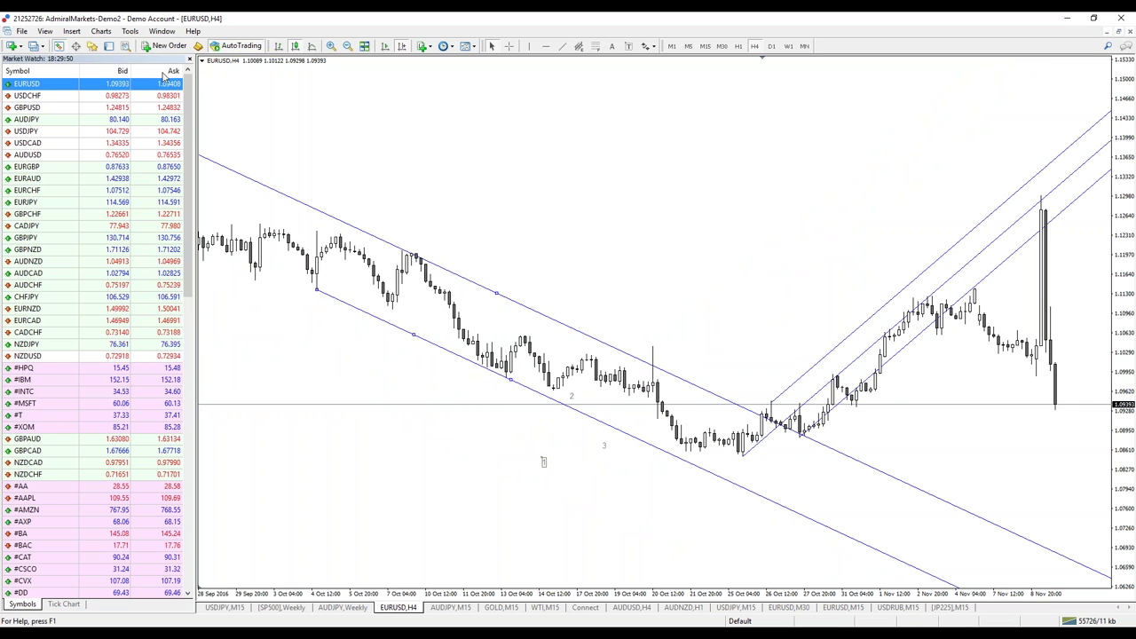
{"action": "left_click", "coordinate": [71, 31]}
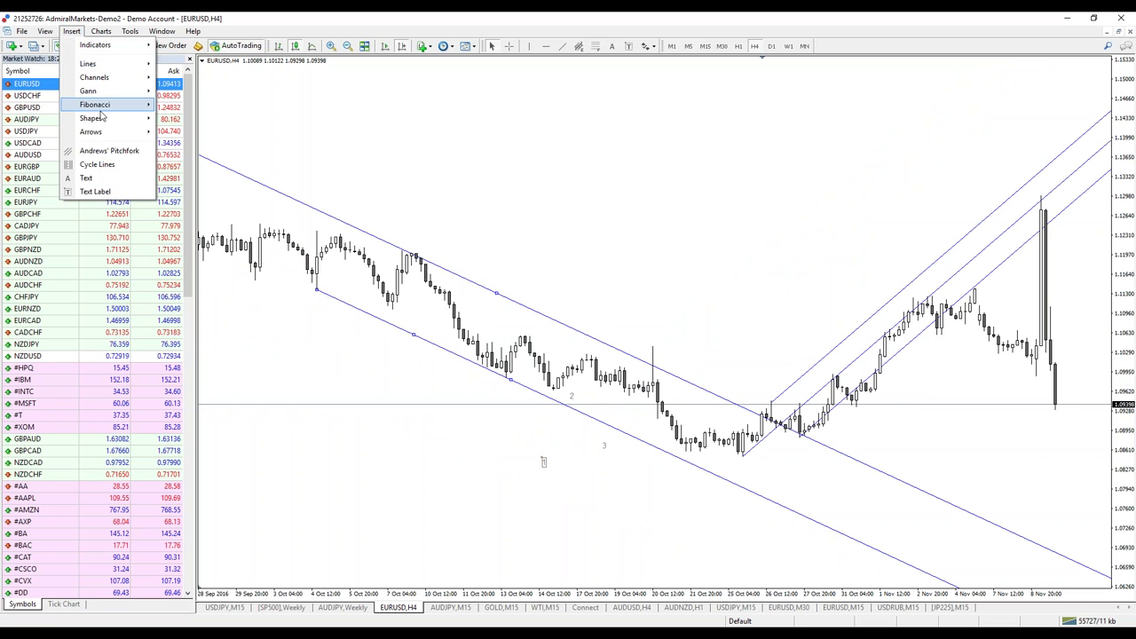
{"action": "left_click", "coordinate": [88, 151]}
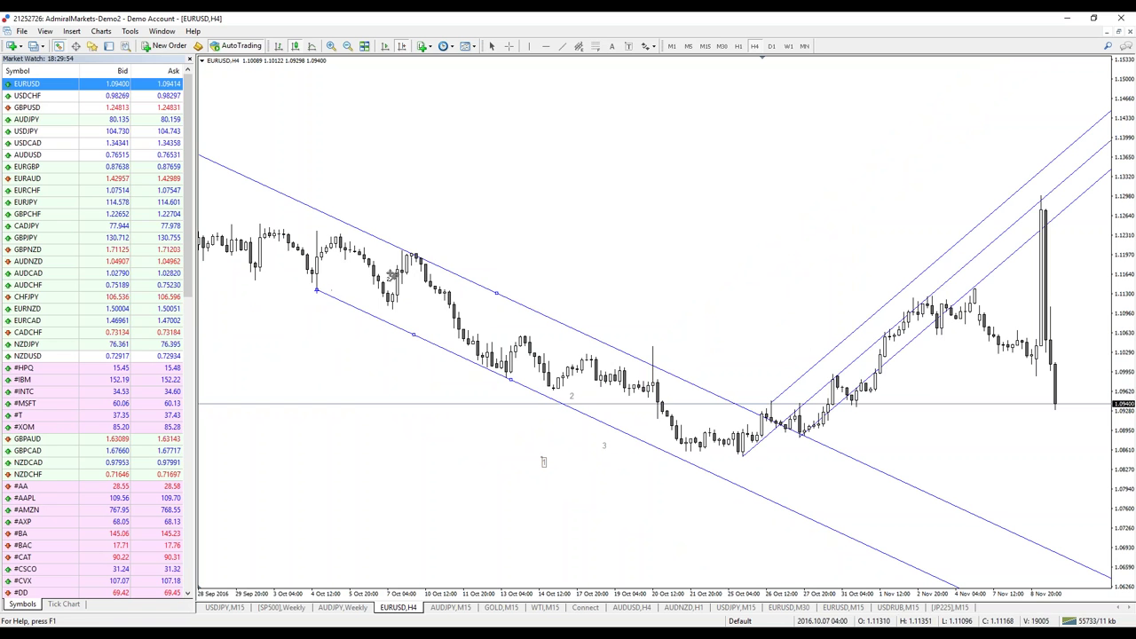
{"action": "left_click", "coordinate": [414, 256]}
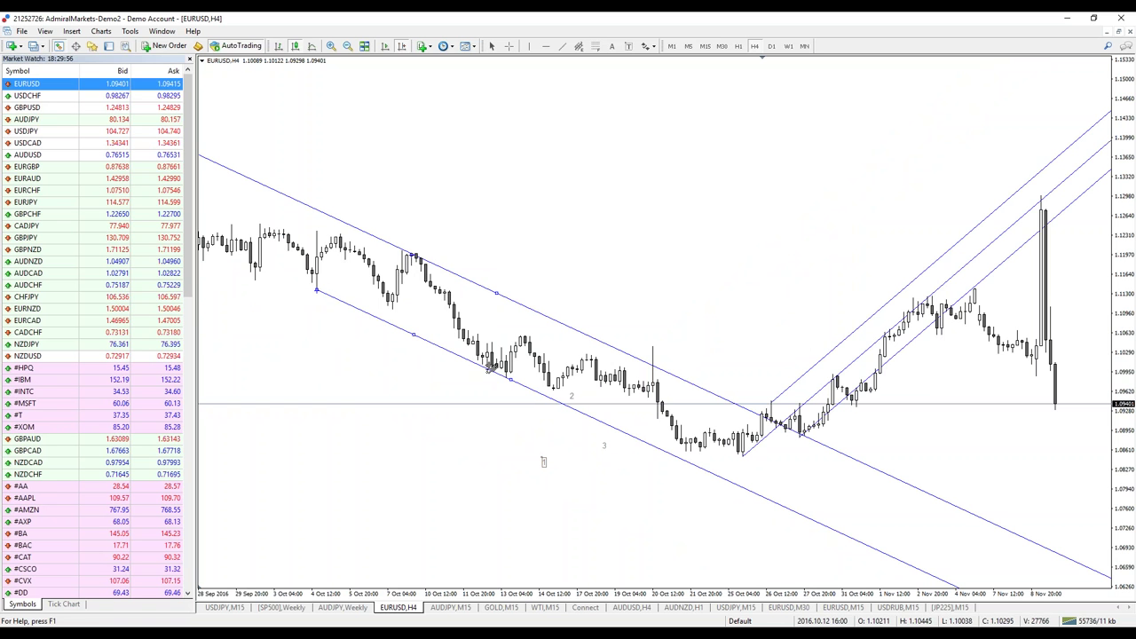
{"action": "left_click", "coordinate": [507, 406]}
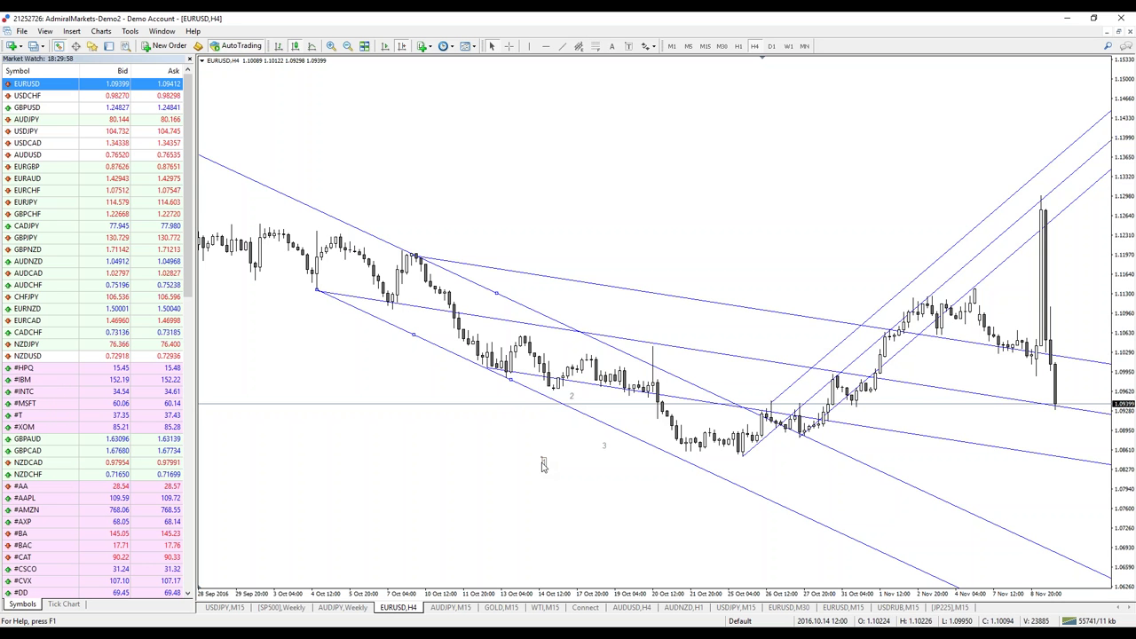
- Examine how price reacts at both pitchforks, using the crosshair on the 9 November spike and the decline after it
{"action": "scroll", "coordinate": [559, 484], "scroll_direction": "up", "scroll_amount": 3}
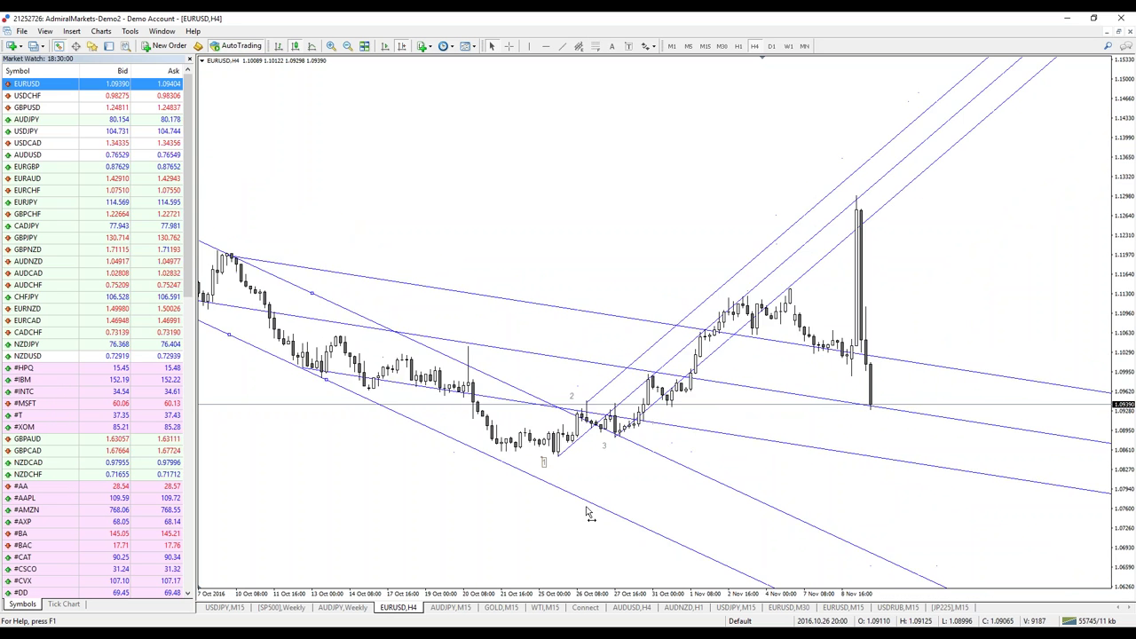
{"action": "scroll", "coordinate": [611, 508], "scroll_direction": "up", "scroll_amount": 1}
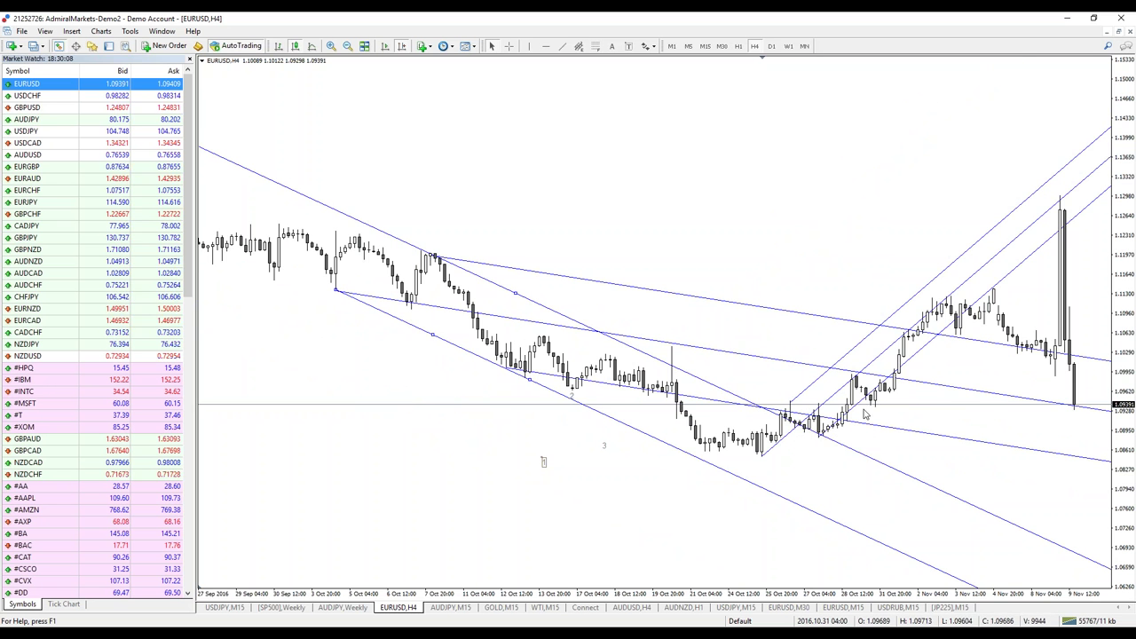
{"action": "scroll", "coordinate": [701, 545], "scroll_direction": "down", "scroll_amount": 5}
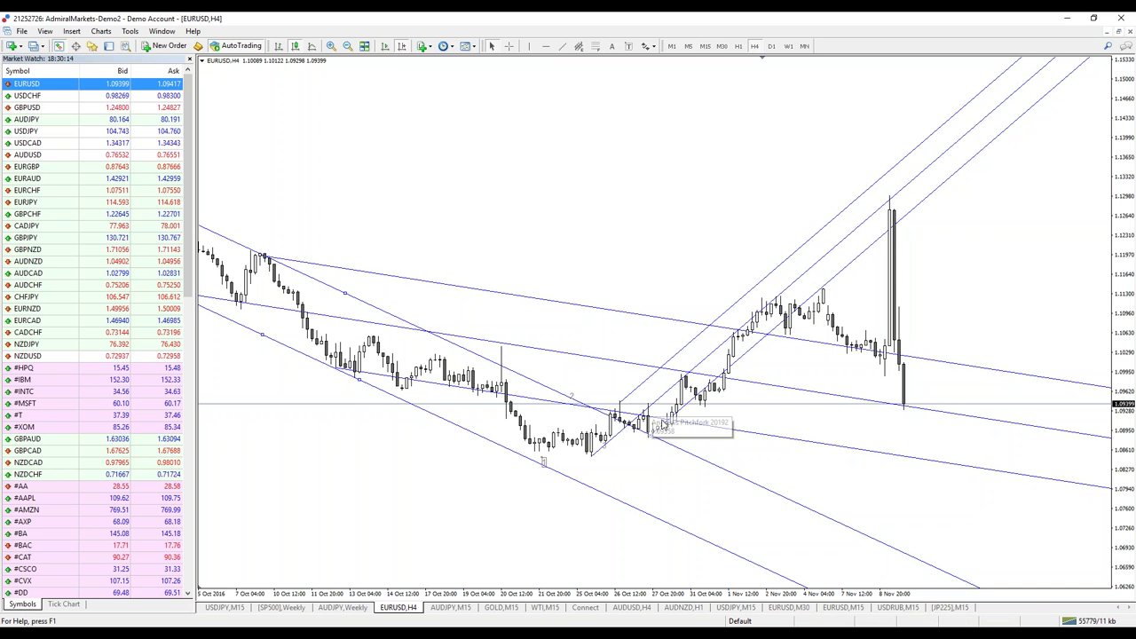
{"action": "left_click", "coordinate": [511, 46]}
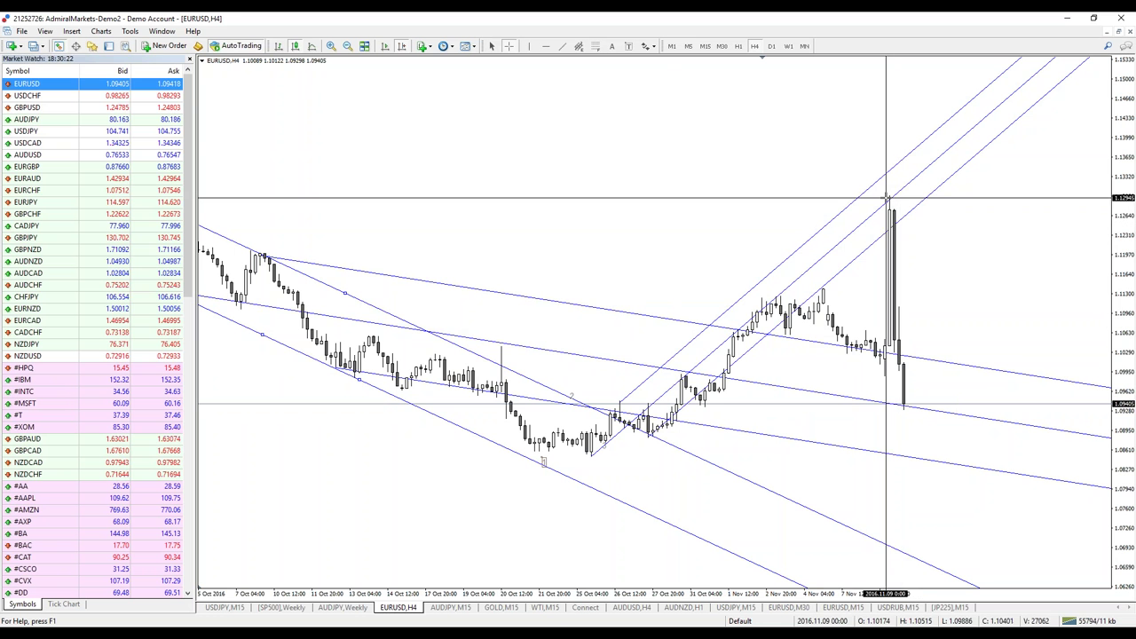
{"action": "left_click", "coordinate": [902, 355]}
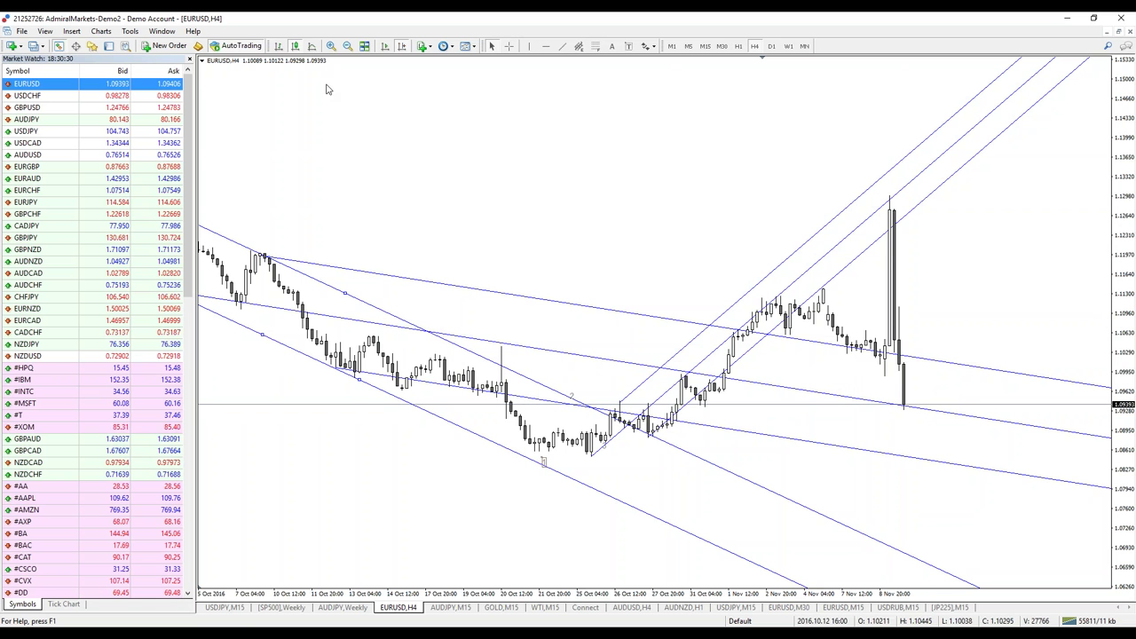
- Load GBPUSD into the H4 chart in place of EURUSD
{"action": "left_click_drag", "start_coordinate": [122, 112], "coordinate": [284, 144]}
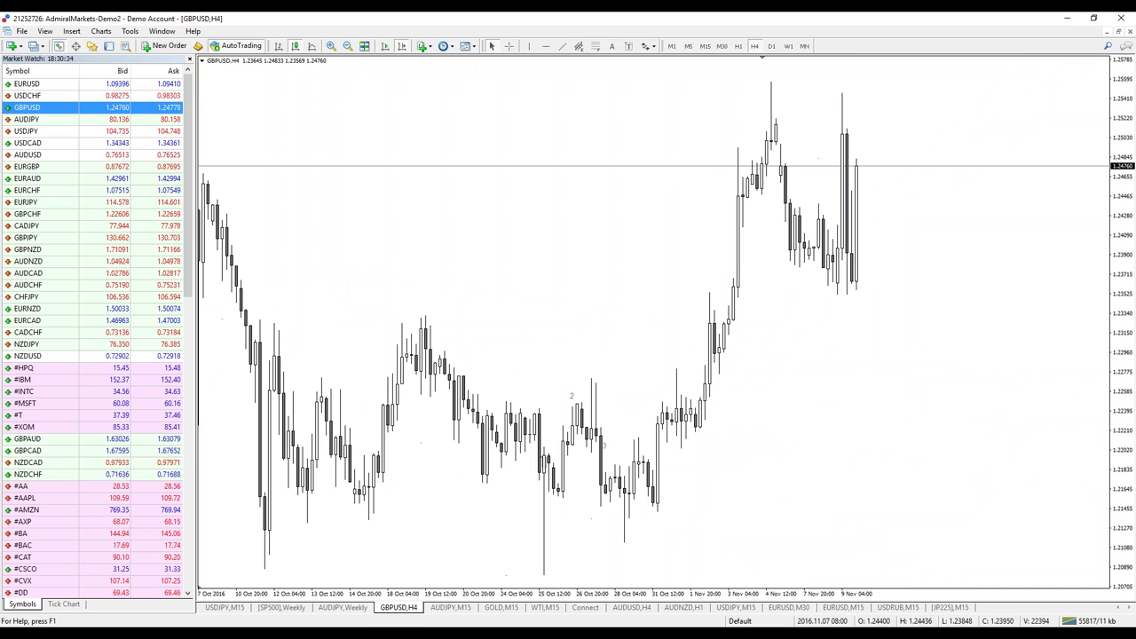
{"action": "left_click_drag", "start_coordinate": [1123, 142], "coordinate": [1114, 238]}
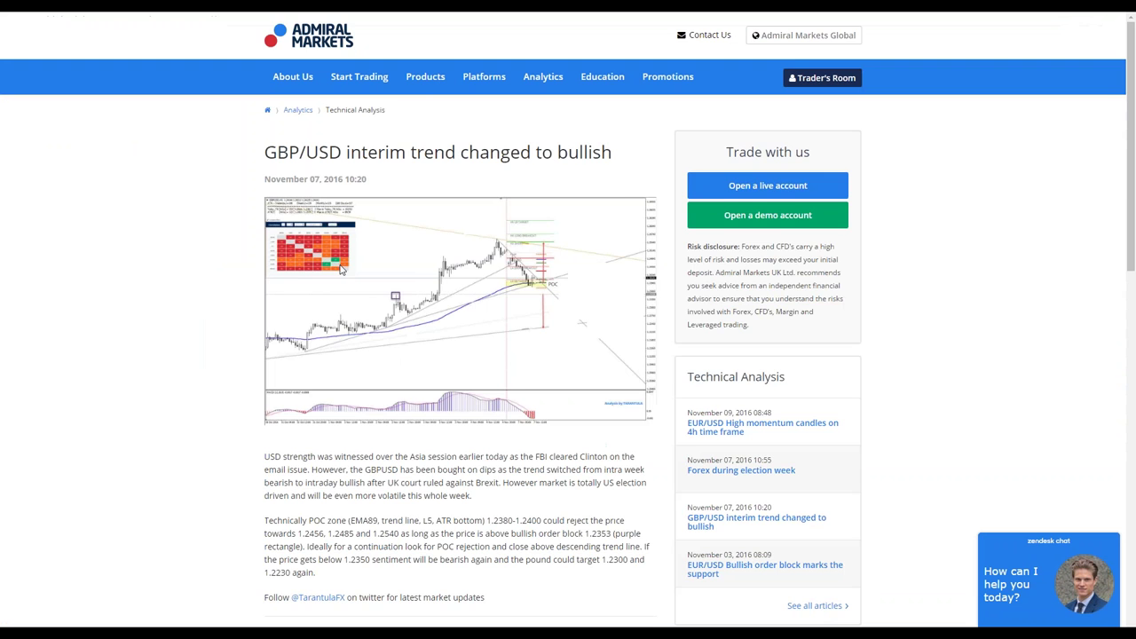
- Read the POC zone paragraph in the GBP/USD article and inspect its chart in the enlarged view before closing it
{"action": "scroll", "coordinate": [559, 336], "scroll_direction": "down", "scroll_amount": 1}
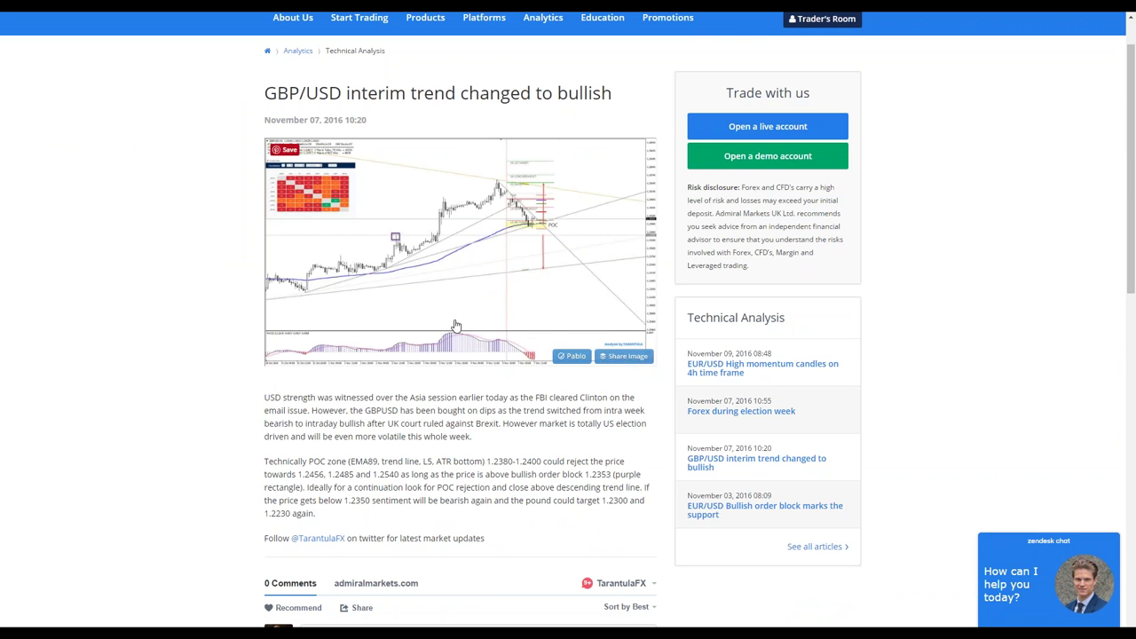
{"action": "left_click_drag", "start_coordinate": [626, 462], "coordinate": [248, 446]}
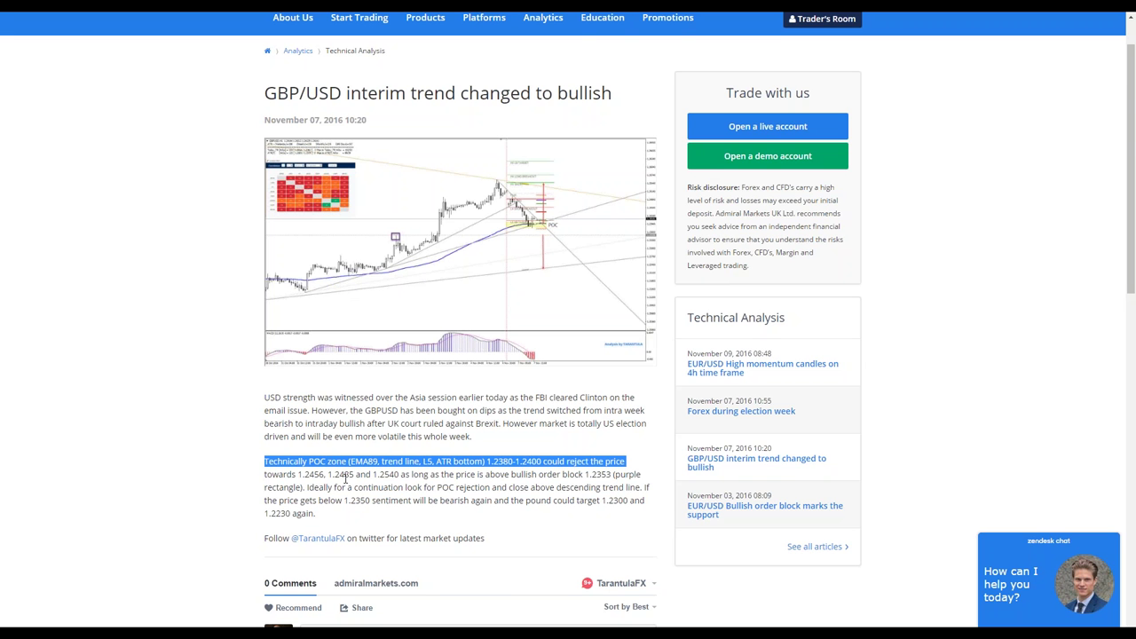
{"action": "mouse_move", "coordinate": [399, 267]}
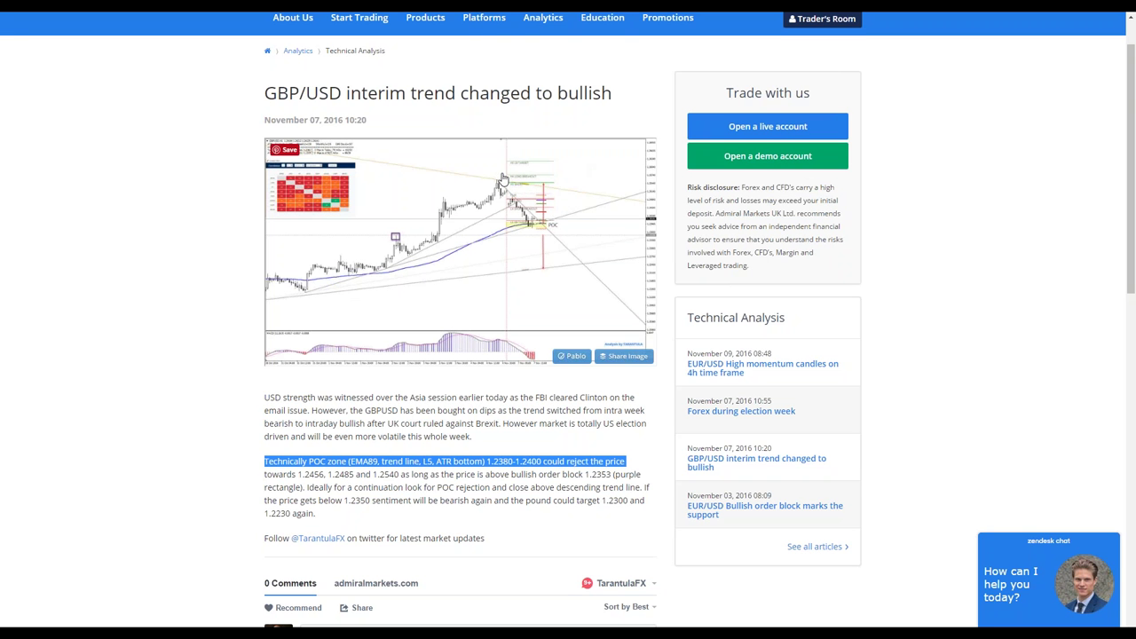
{"action": "left_click", "coordinate": [480, 288]}
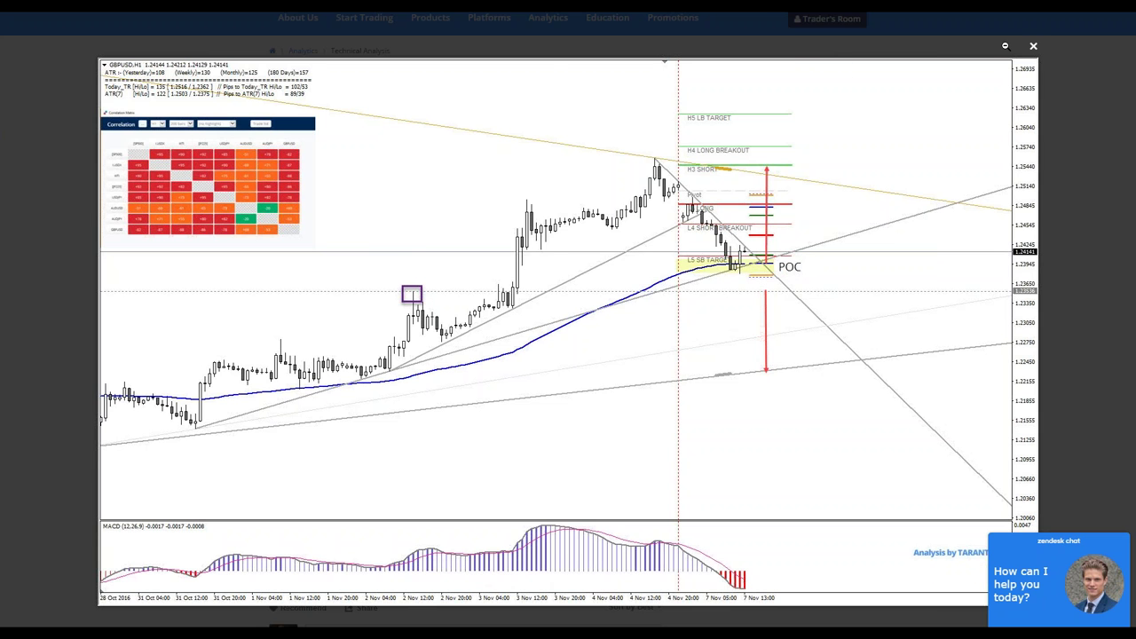
{"action": "left_click", "coordinate": [1034, 47]}
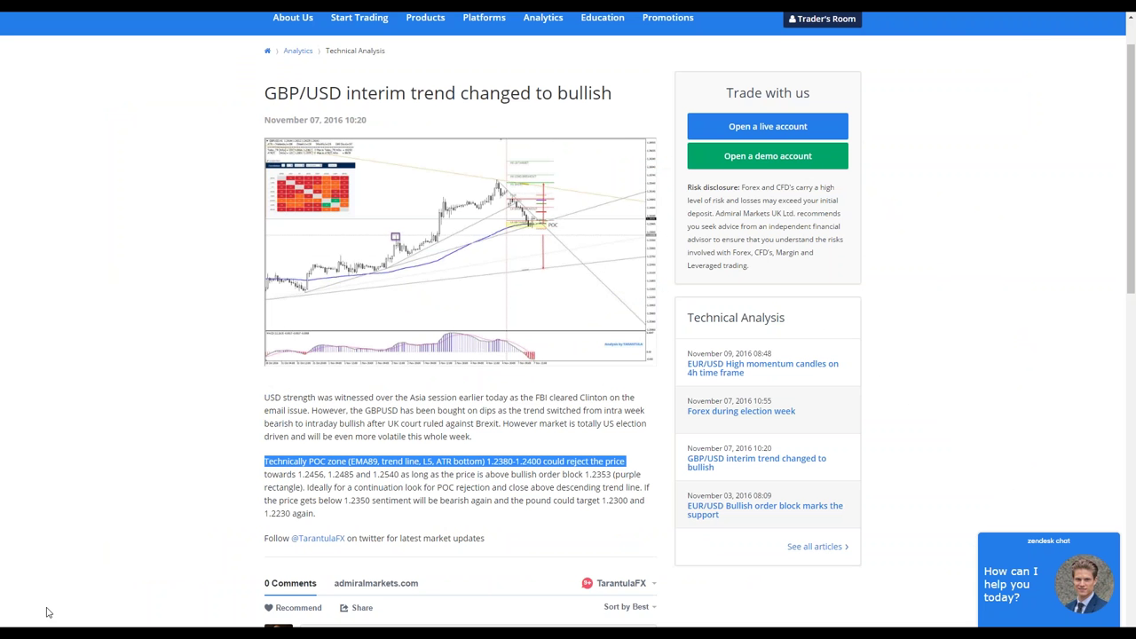
- Switch back to MetaTrader and draw a rising Andrews' Pitchfork on GBPUSD H4 from the 25 October low, through the 27 October high and 28 October low
{"action": "key", "text": "alt+Tab"}
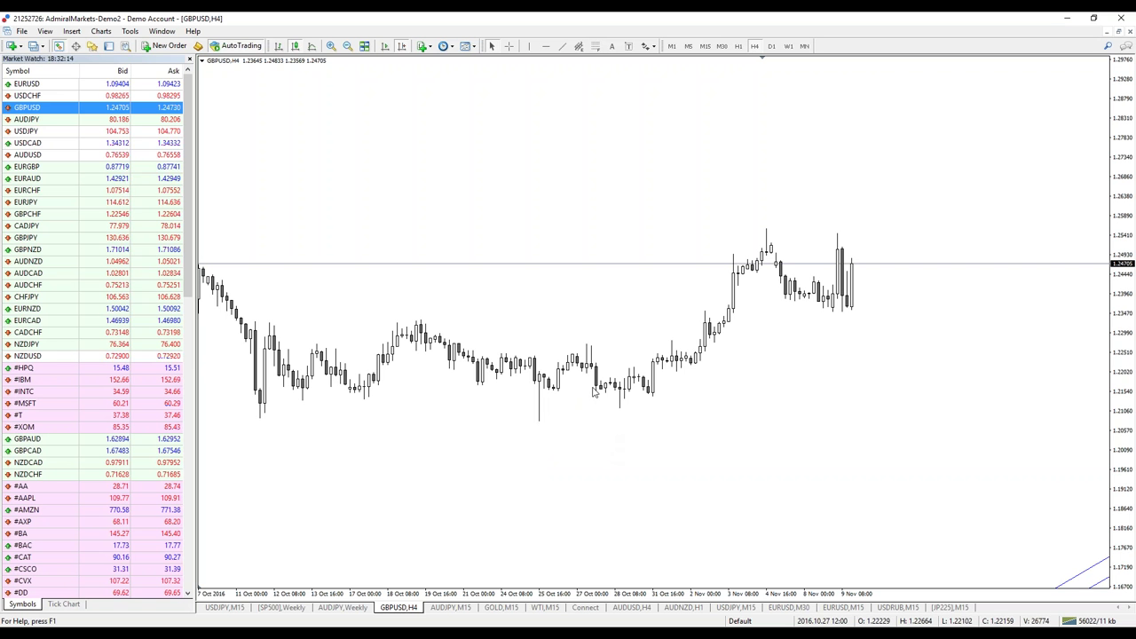
{"action": "left_click", "coordinate": [71, 31]}
{"action": "left_click", "coordinate": [108, 151]}
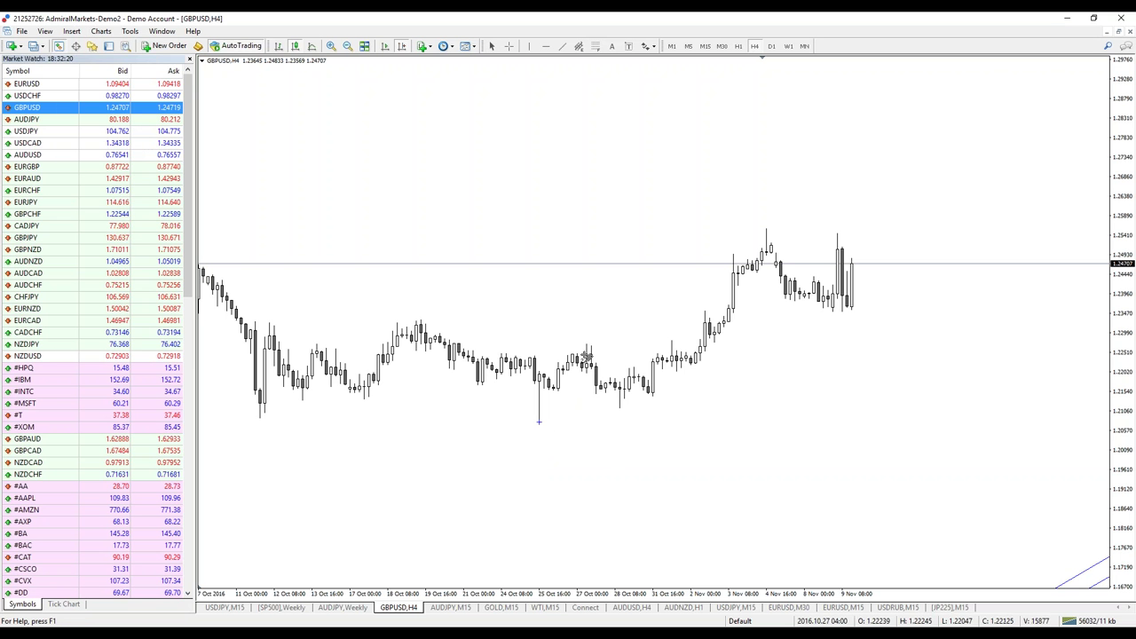
{"action": "left_click", "coordinate": [586, 346]}
{"action": "left_click", "coordinate": [622, 410]}
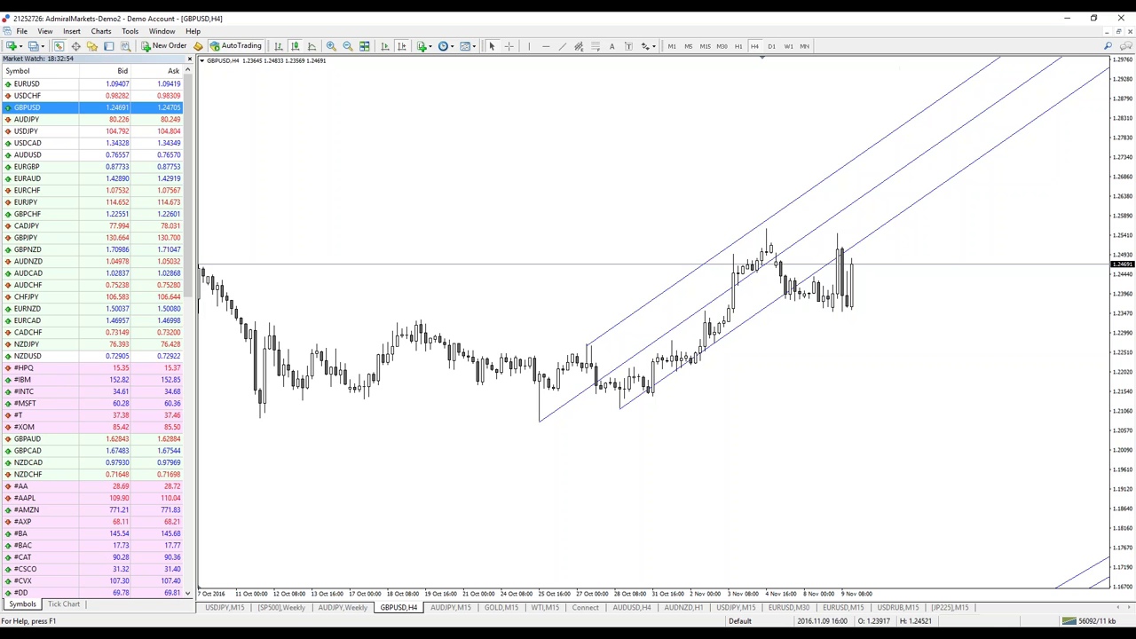
- Switch to the running PowerPoint slide show
{"action": "mouse_move", "coordinate": [565, 633]}
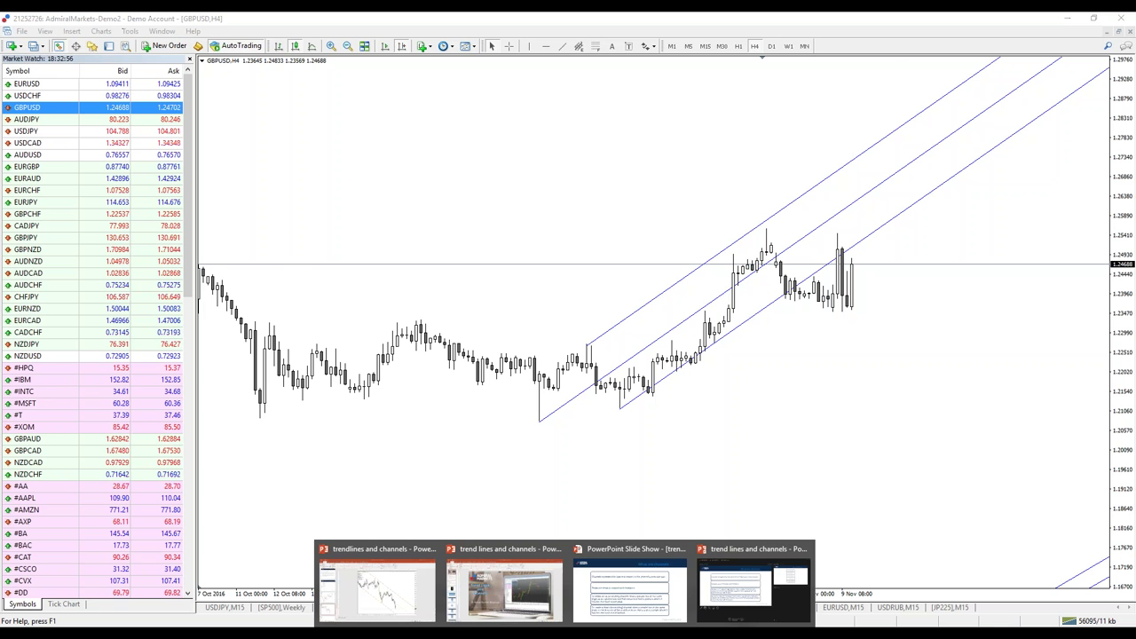
{"action": "left_click", "coordinate": [611, 606]}
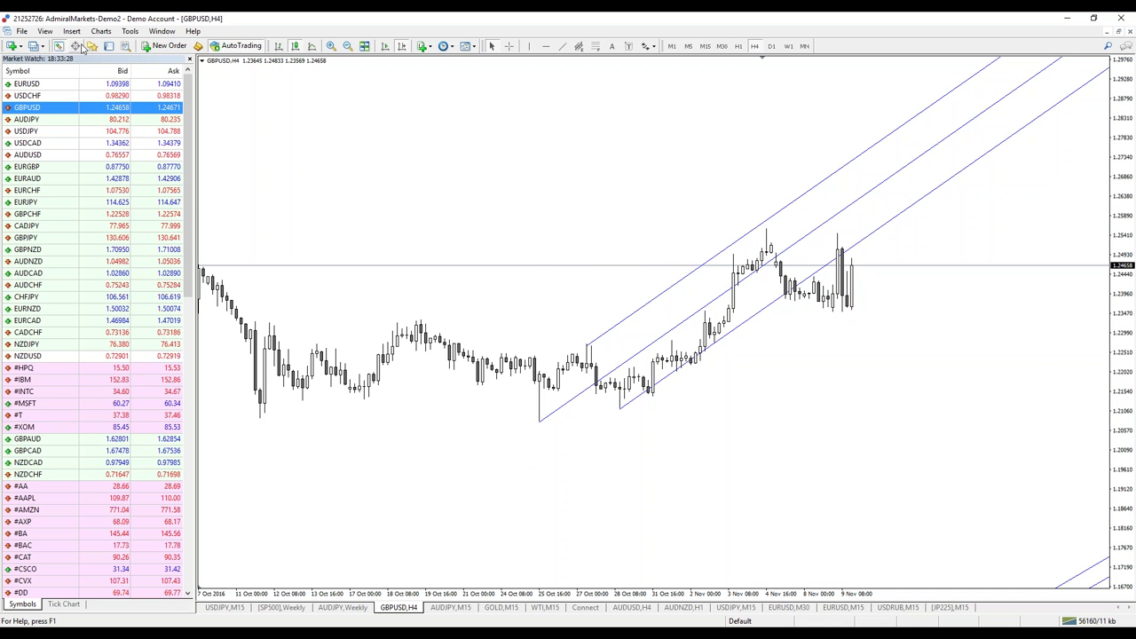
- Add a red exponential Moving Average with period 34, applied to High, to the GBPUSD H4 chart
{"action": "left_click", "coordinate": [73, 33]}
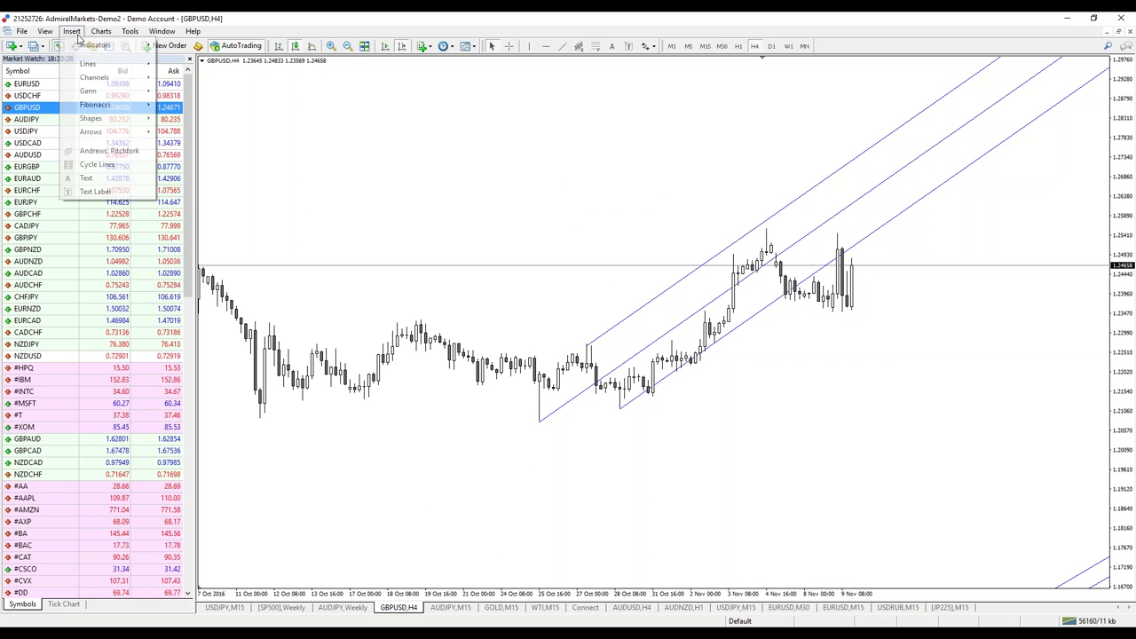
{"action": "mouse_move", "coordinate": [94, 44]}
{"action": "mouse_move", "coordinate": [200, 131]}
{"action": "left_click", "coordinate": [349, 188]}
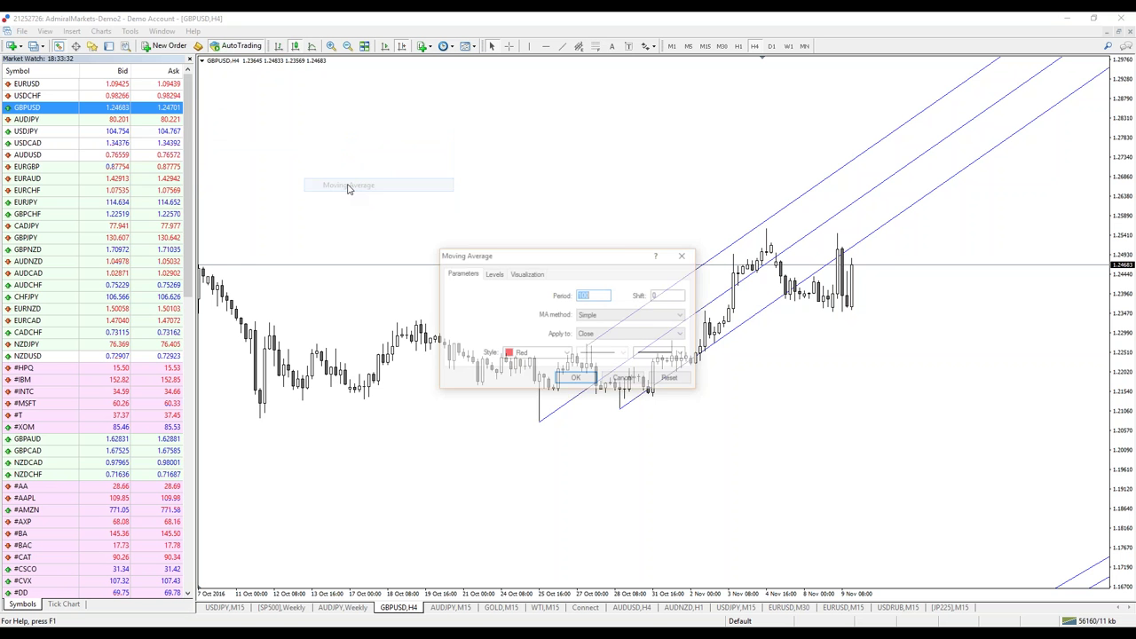
{"action": "type", "text": "34"}
{"action": "left_click", "coordinate": [605, 316]}
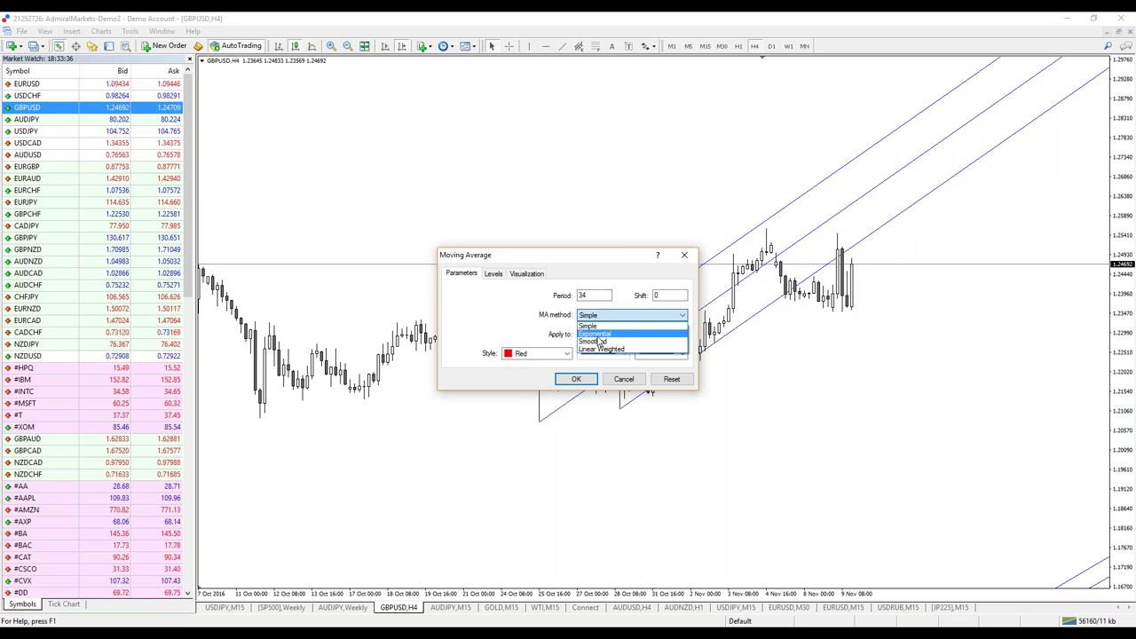
{"action": "left_click", "coordinate": [596, 333]}
{"action": "left_click", "coordinate": [598, 335]}
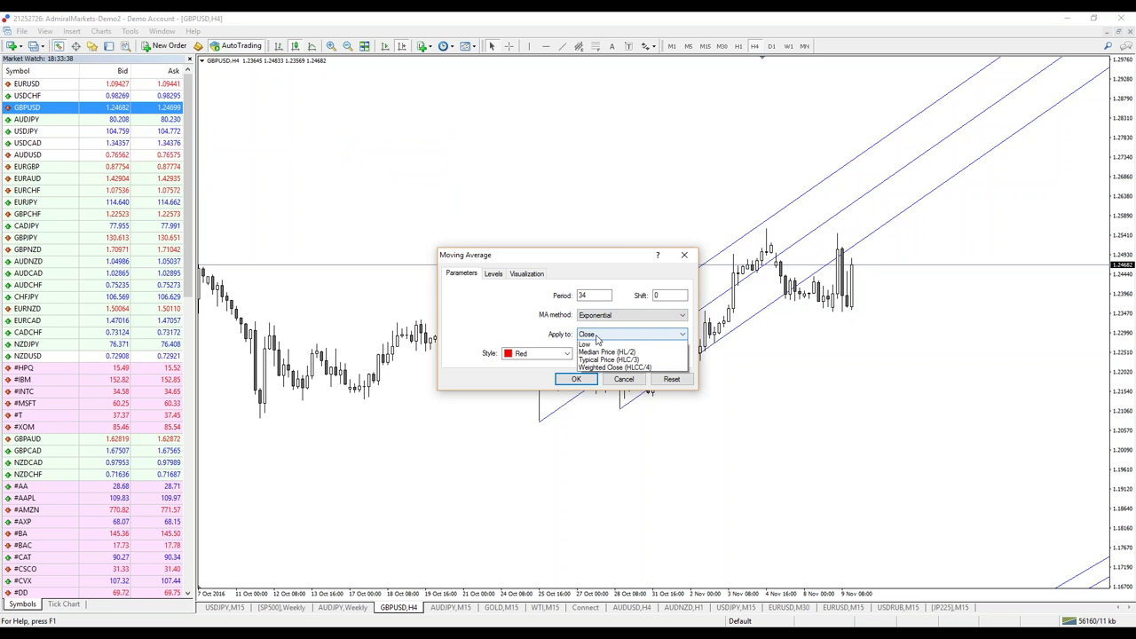
{"action": "left_click", "coordinate": [597, 337]}
{"action": "left_click", "coordinate": [576, 380]}
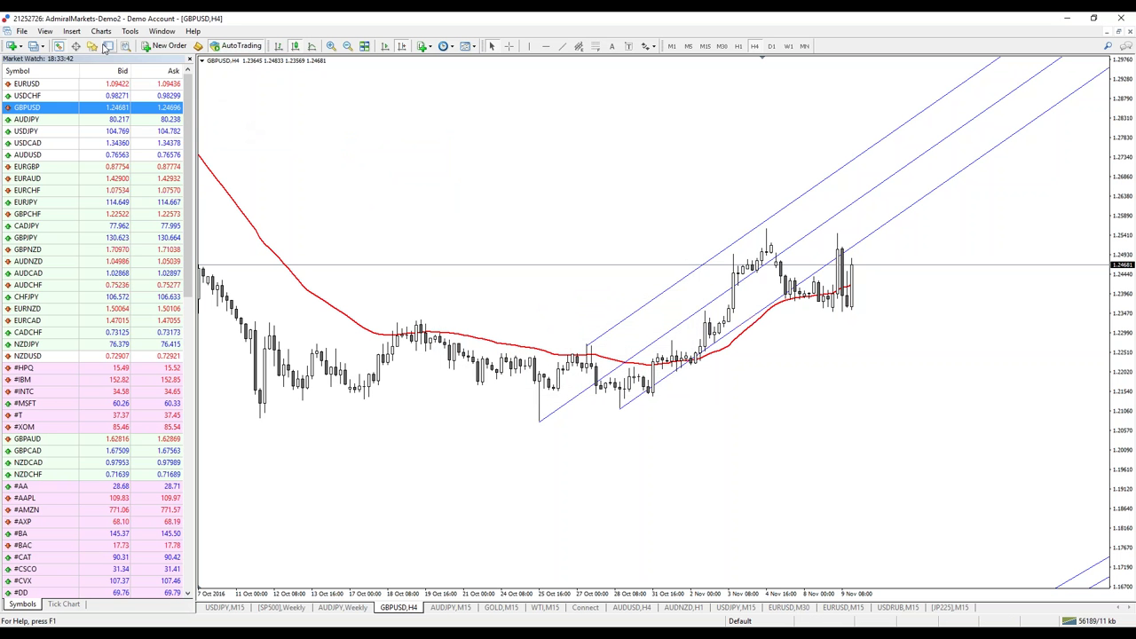
- Add a second red exponential Moving Average with period 34, this one applied to Low
{"action": "left_click", "coordinate": [71, 31]}
{"action": "mouse_move", "coordinate": [92, 49]}
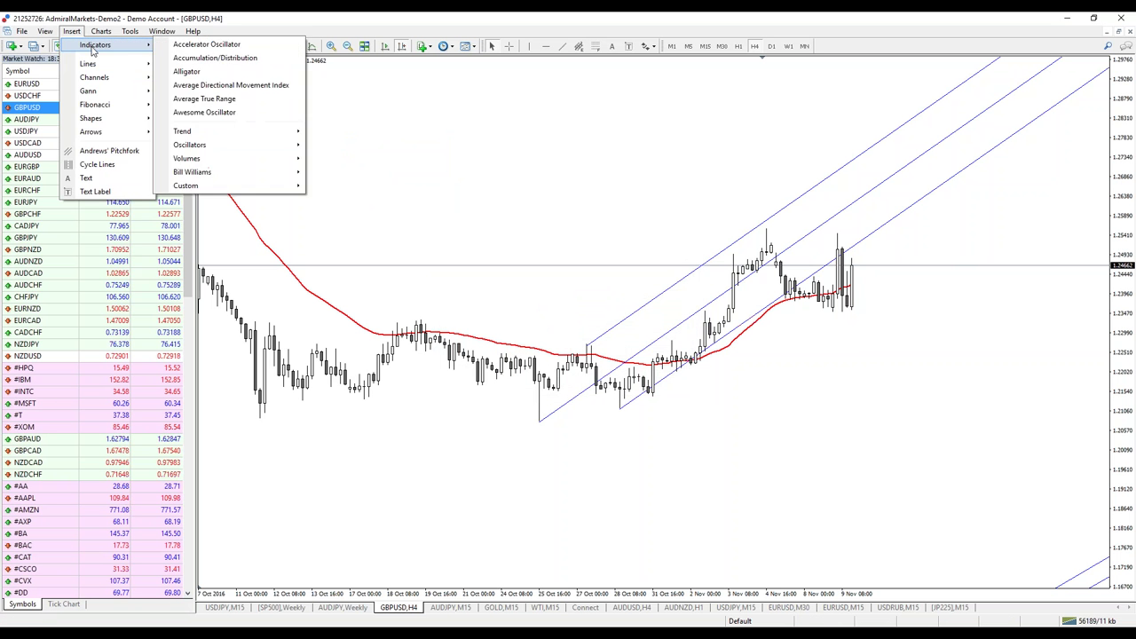
{"action": "mouse_move", "coordinate": [266, 131]}
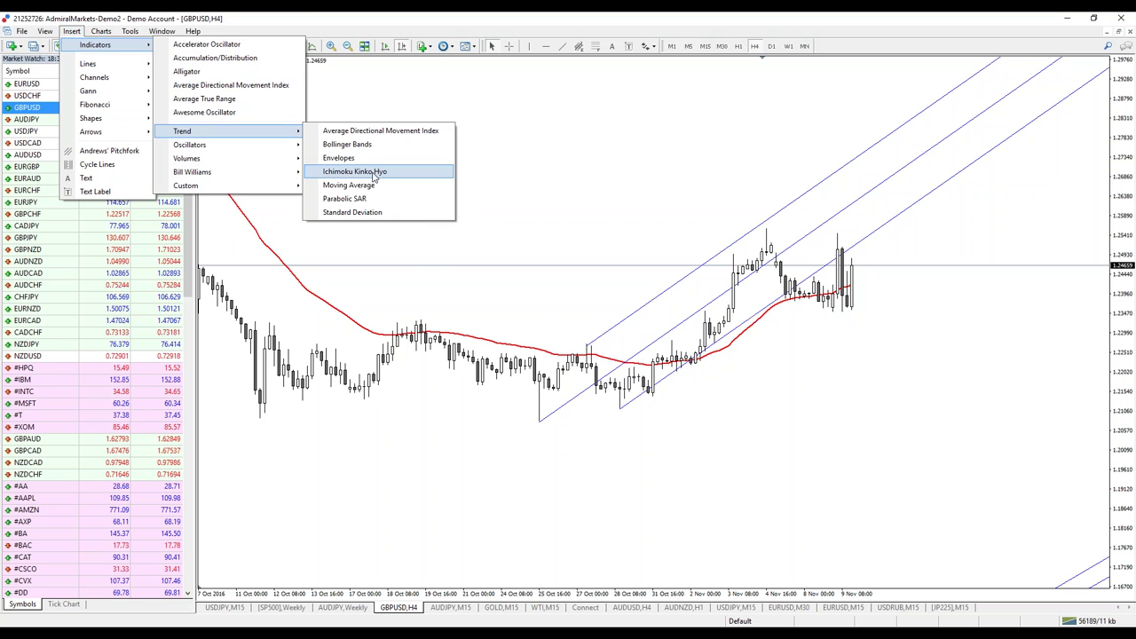
{"action": "left_click", "coordinate": [371, 185]}
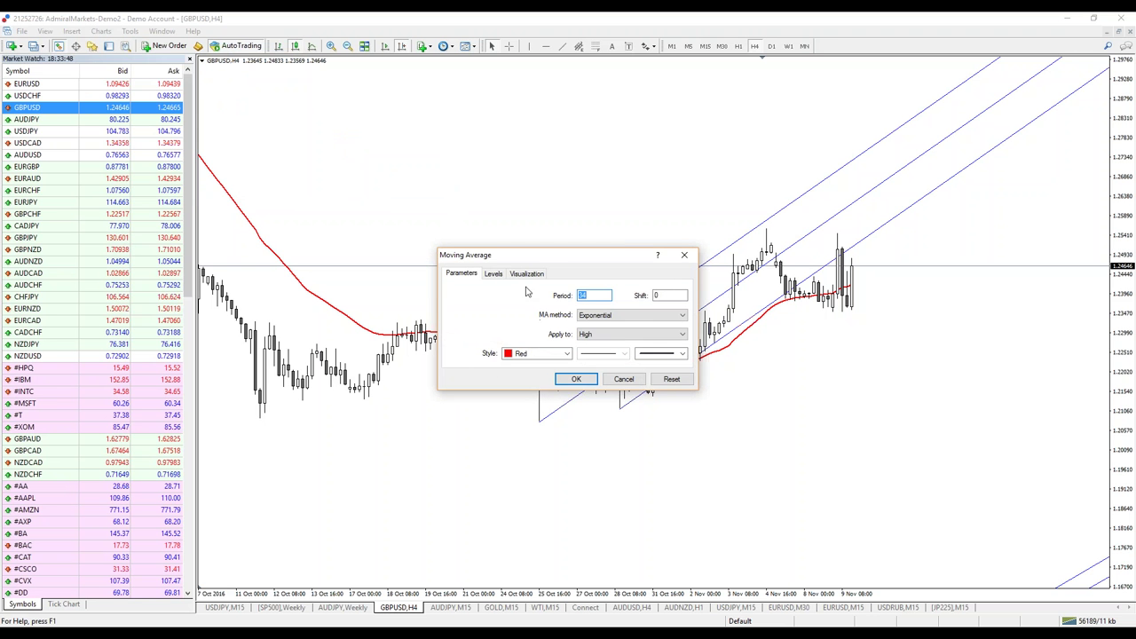
{"action": "left_click", "coordinate": [675, 335]}
{"action": "left_click", "coordinate": [600, 368]}
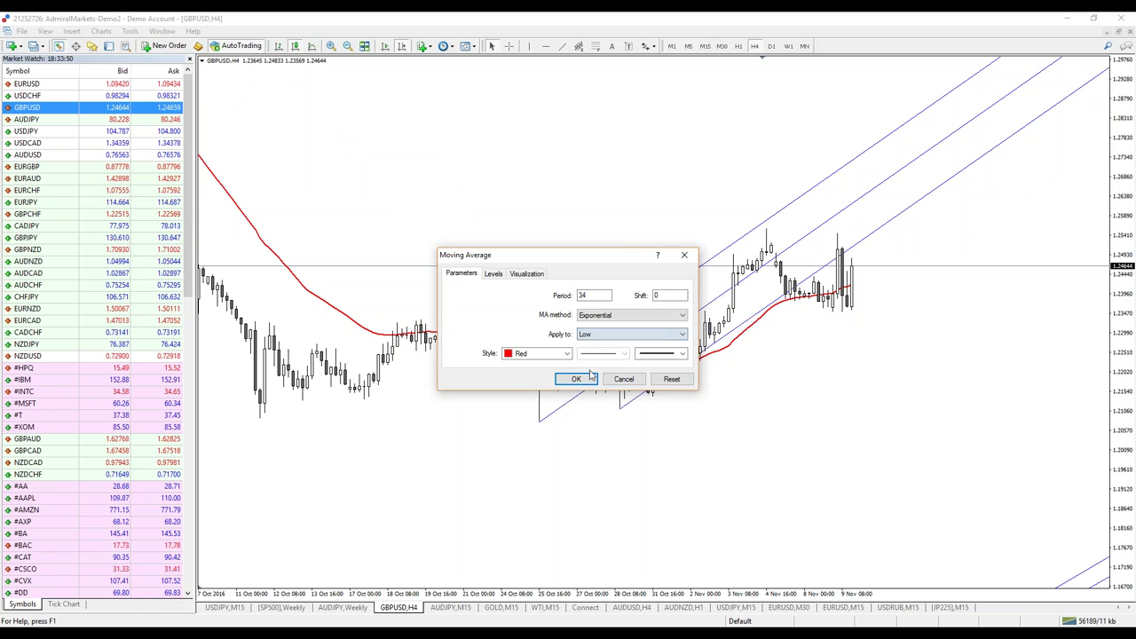
{"action": "left_click", "coordinate": [588, 377]}
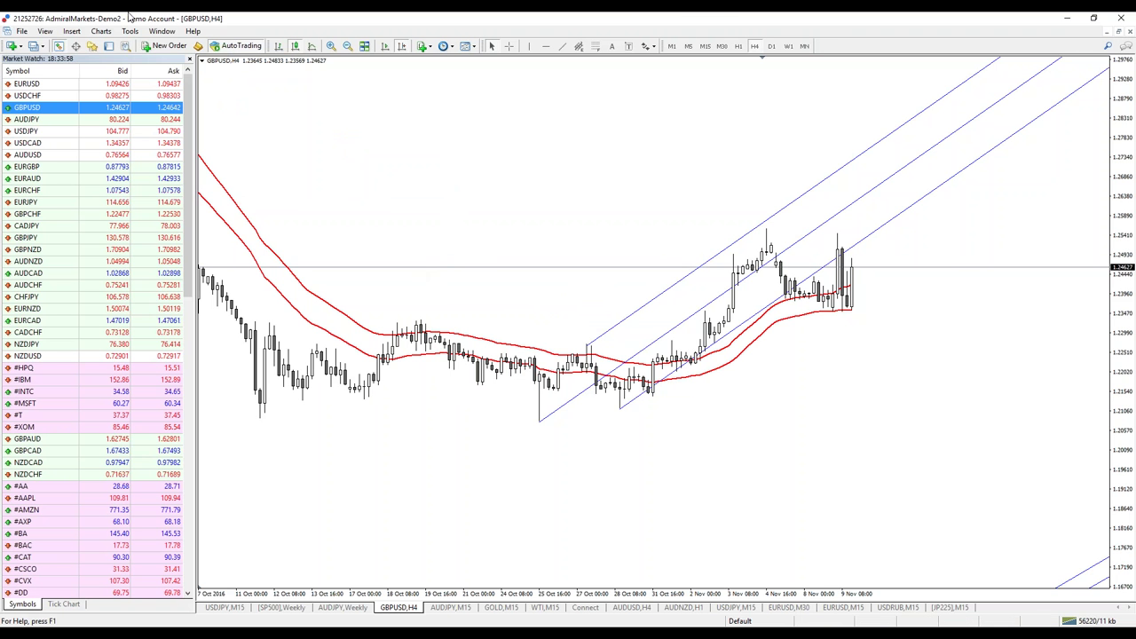
- Change the GBPUSD chart to the M15 timeframe and show the latest 9 November candles at a readable price scale
{"action": "left_click", "coordinate": [71, 31]}
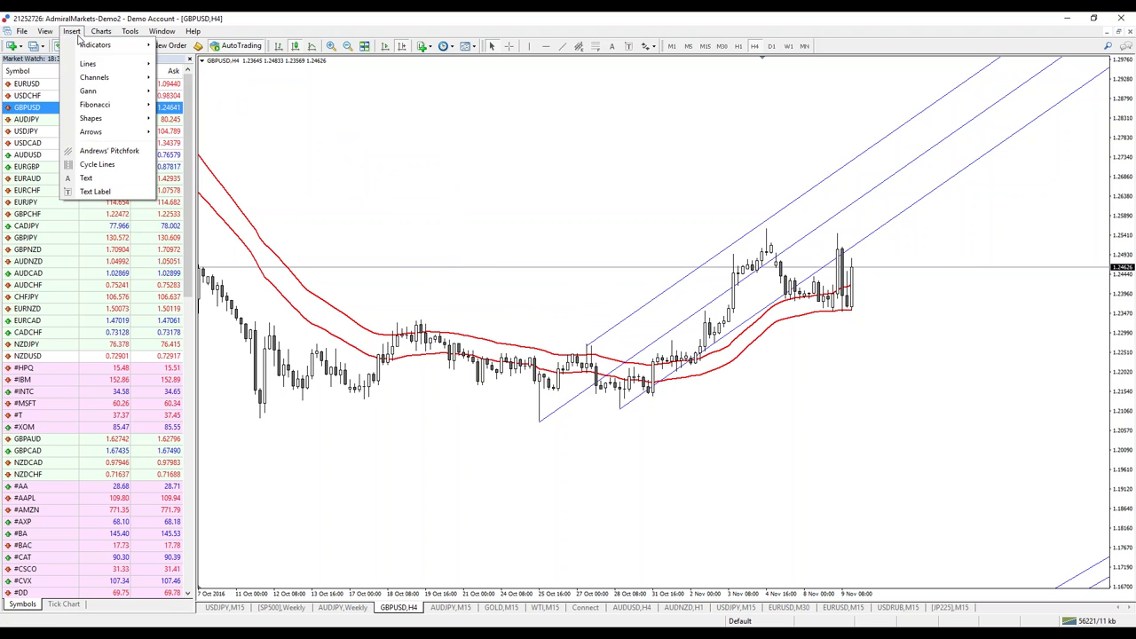
{"action": "mouse_move", "coordinate": [102, 31]}
{"action": "left_click", "coordinate": [707, 46]}
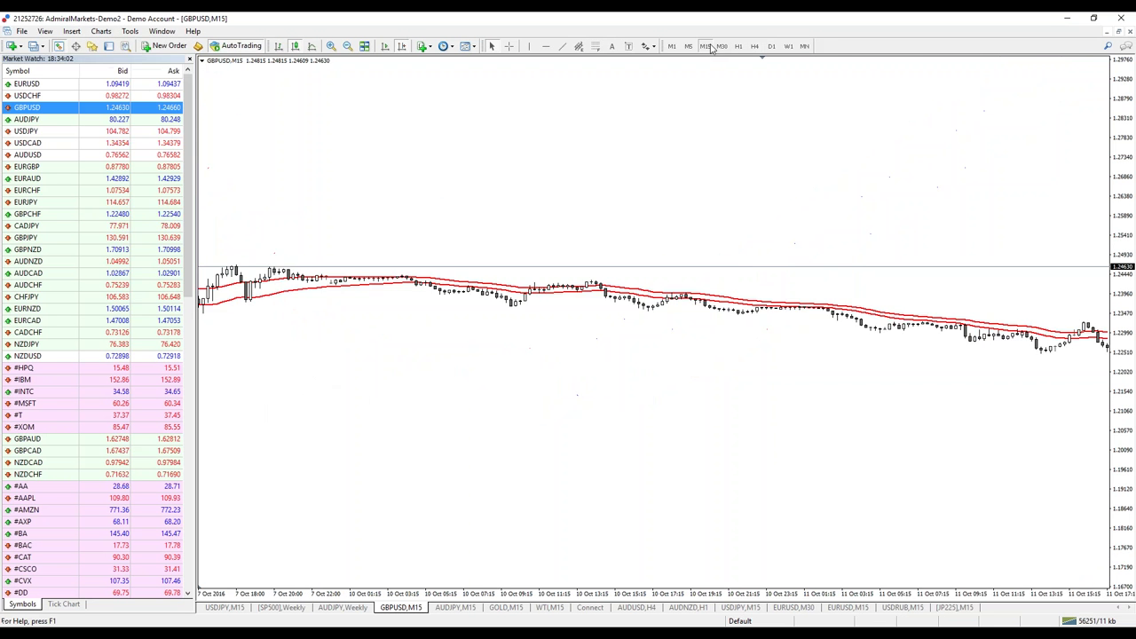
{"action": "scroll", "coordinate": [794, 401], "scroll_direction": "down", "scroll_amount": 8}
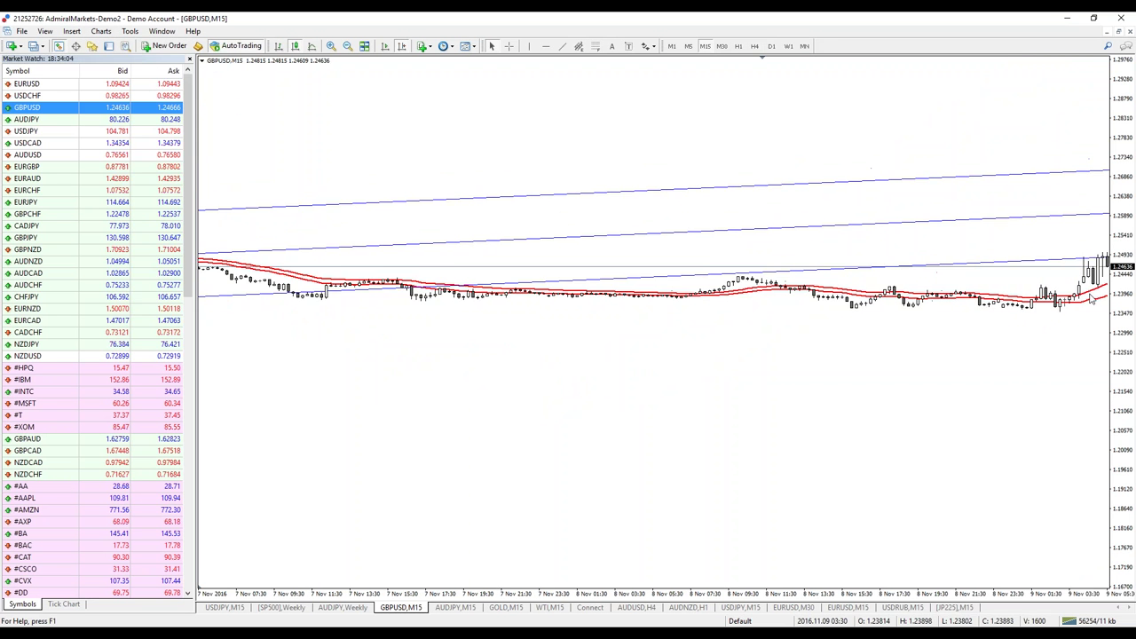
{"action": "left_click_drag", "start_coordinate": [1129, 392], "coordinate": [1124, 461]}
{"action": "scroll", "coordinate": [594, 256], "scroll_direction": "up", "scroll_amount": 8}
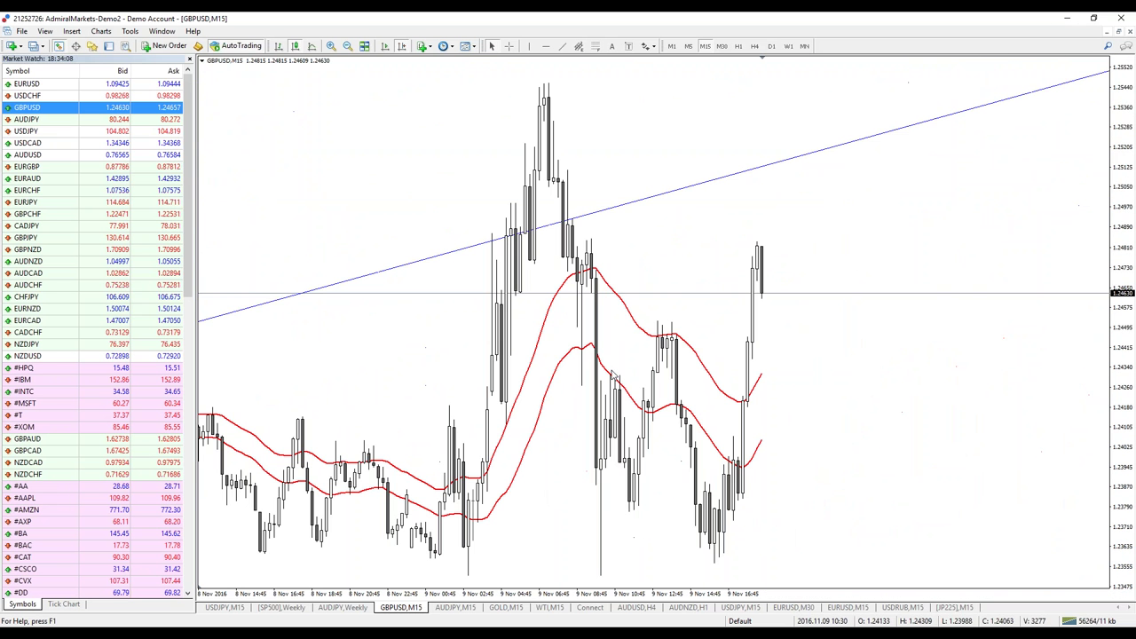
- Add a blue exponential Moving Average with period 5, applied to Low, to the GBPUSD M15 chart
{"action": "left_click", "coordinate": [71, 31]}
{"action": "mouse_move", "coordinate": [86, 49]}
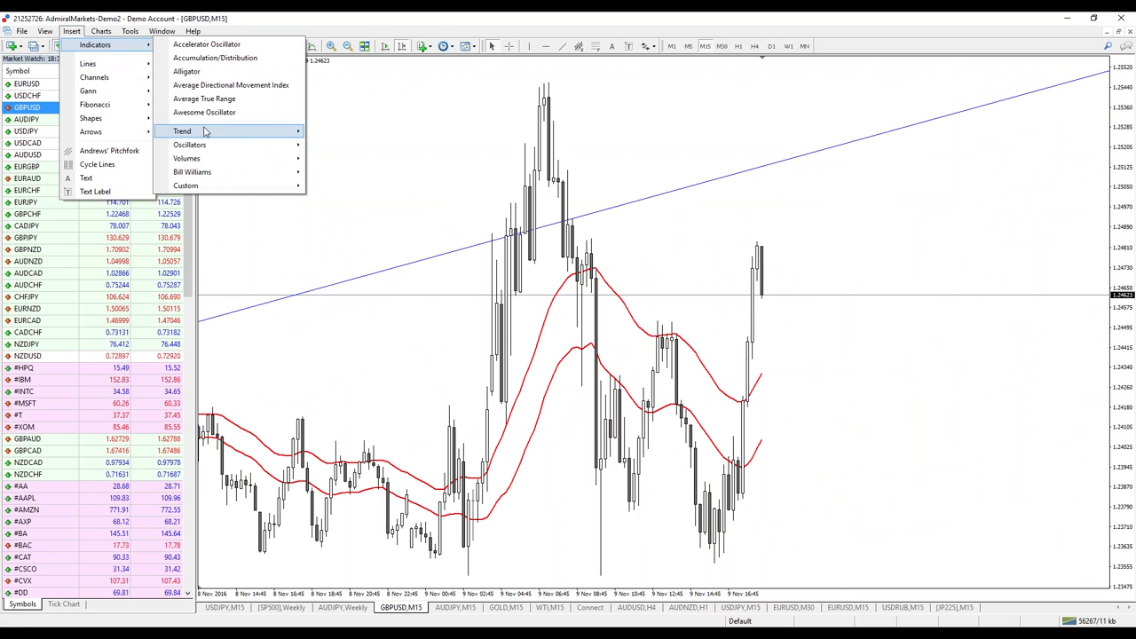
{"action": "mouse_move", "coordinate": [226, 131]}
{"action": "left_click", "coordinate": [359, 188]}
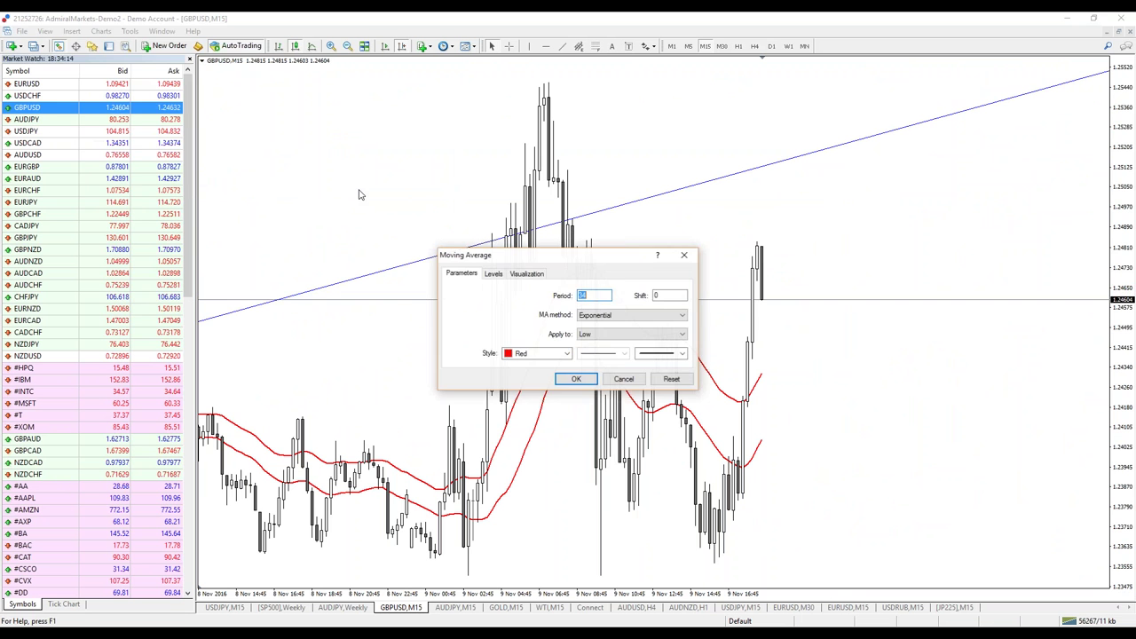
{"action": "type", "text": "5"}
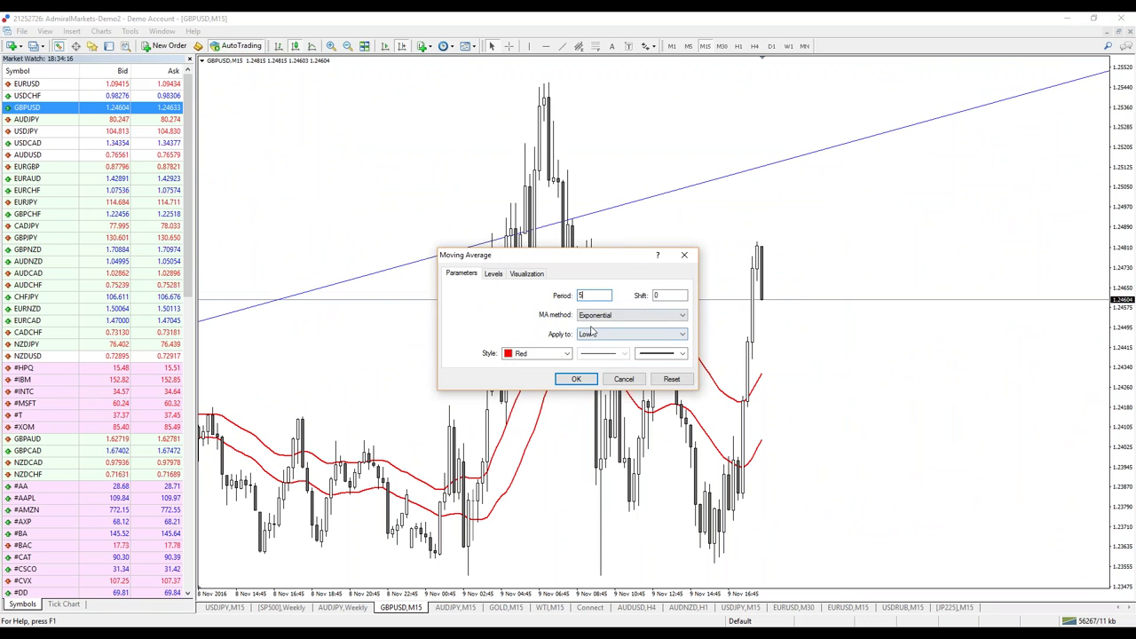
{"action": "left_click", "coordinate": [537, 354]}
{"action": "left_click", "coordinate": [559, 419]}
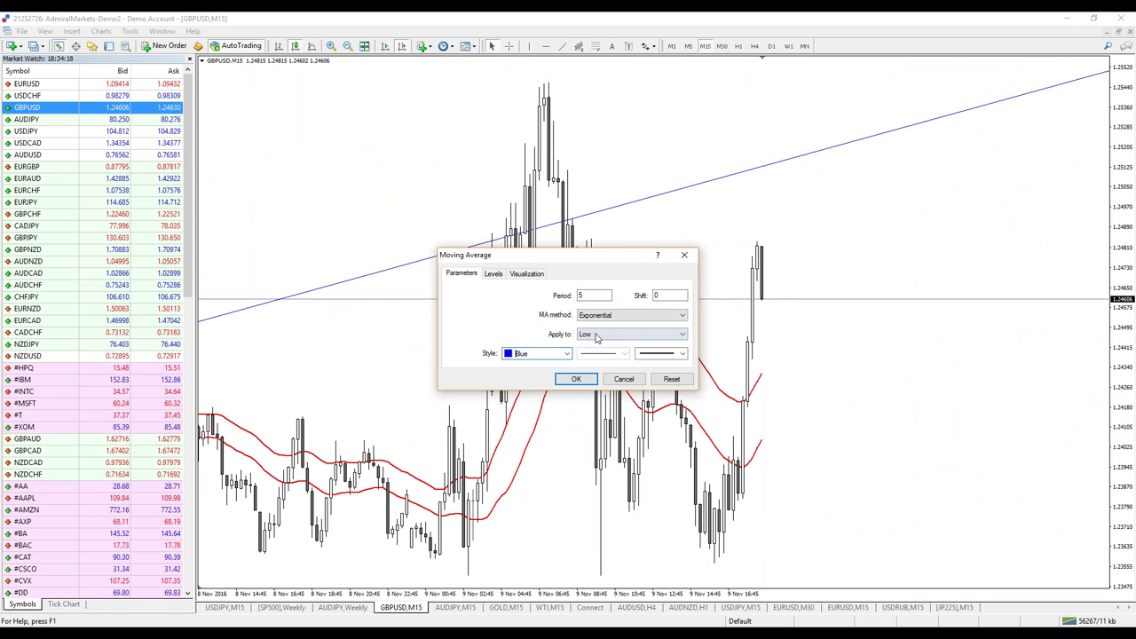
{"action": "left_click", "coordinate": [576, 380]}
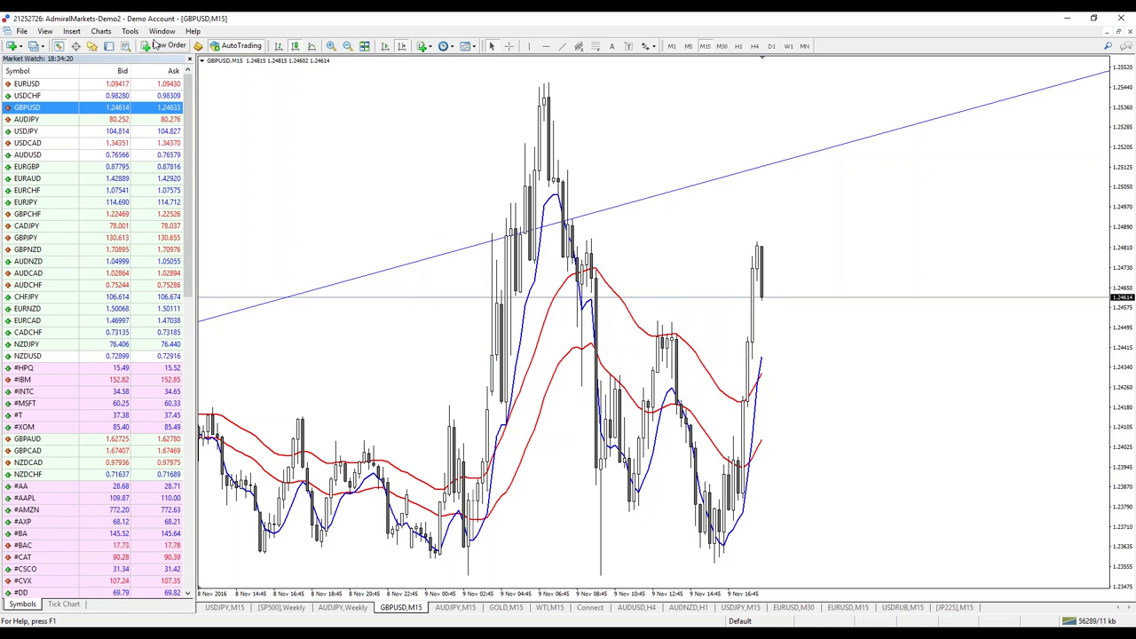
- Add a second blue exponential Moving Average with period 5, applied to High
{"action": "left_click", "coordinate": [71, 31]}
{"action": "mouse_move", "coordinate": [95, 44]}
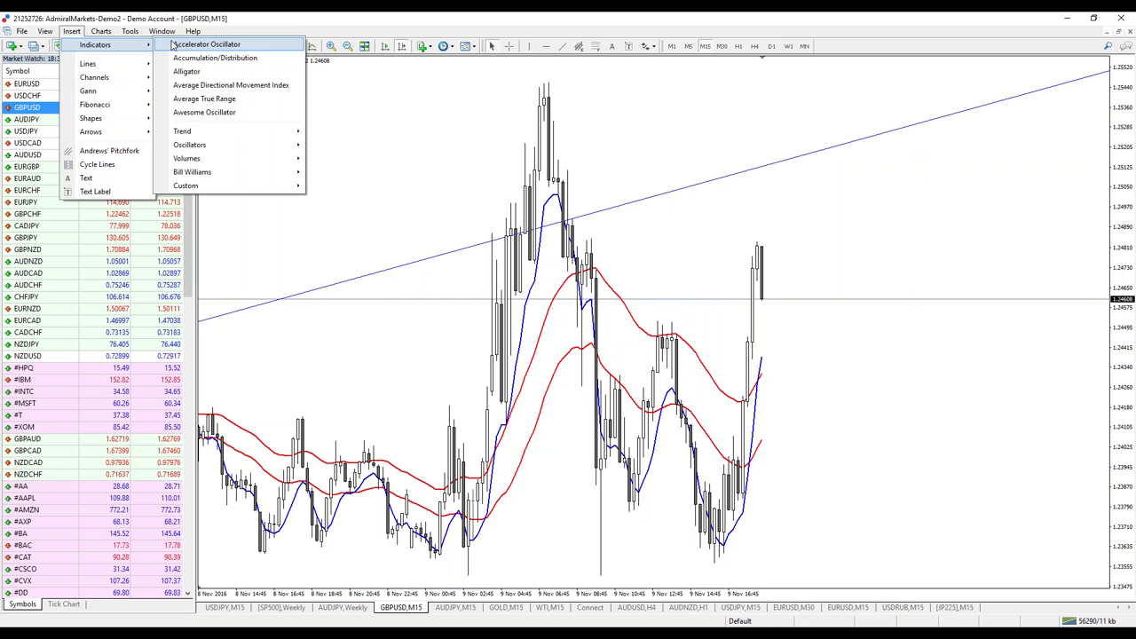
{"action": "mouse_move", "coordinate": [204, 131]}
{"action": "left_click", "coordinate": [350, 185]}
{"action": "left_click", "coordinate": [606, 333]}
{"action": "left_click", "coordinate": [604, 362]}
{"action": "left_click", "coordinate": [580, 379]}
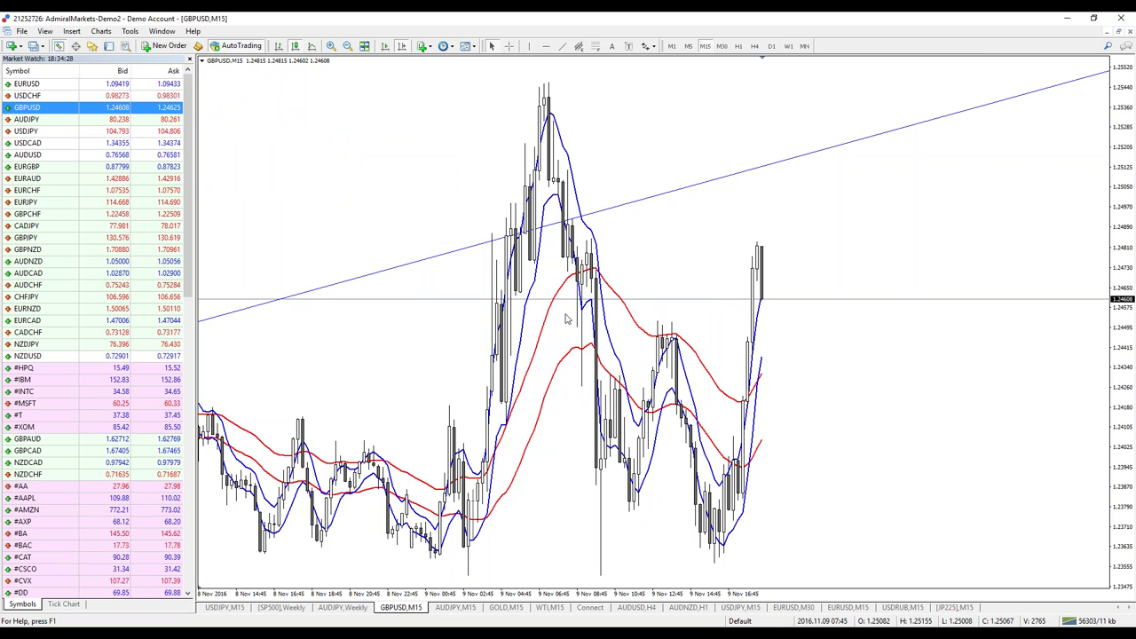
- Examine the blue and red moving average crossings against the pitchfork lines on M15, going back to the 4 November peak
{"action": "left_click_drag", "start_coordinate": [1128, 150], "coordinate": [1128, 204]}
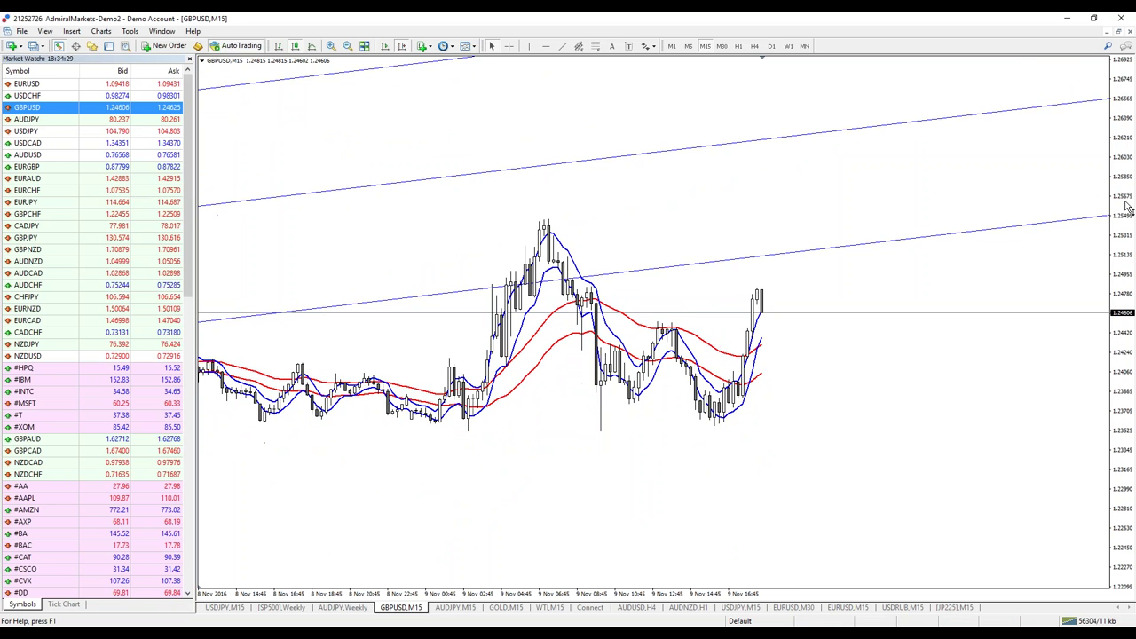
{"action": "left_click_drag", "start_coordinate": [423, 350], "coordinate": [572, 335]}
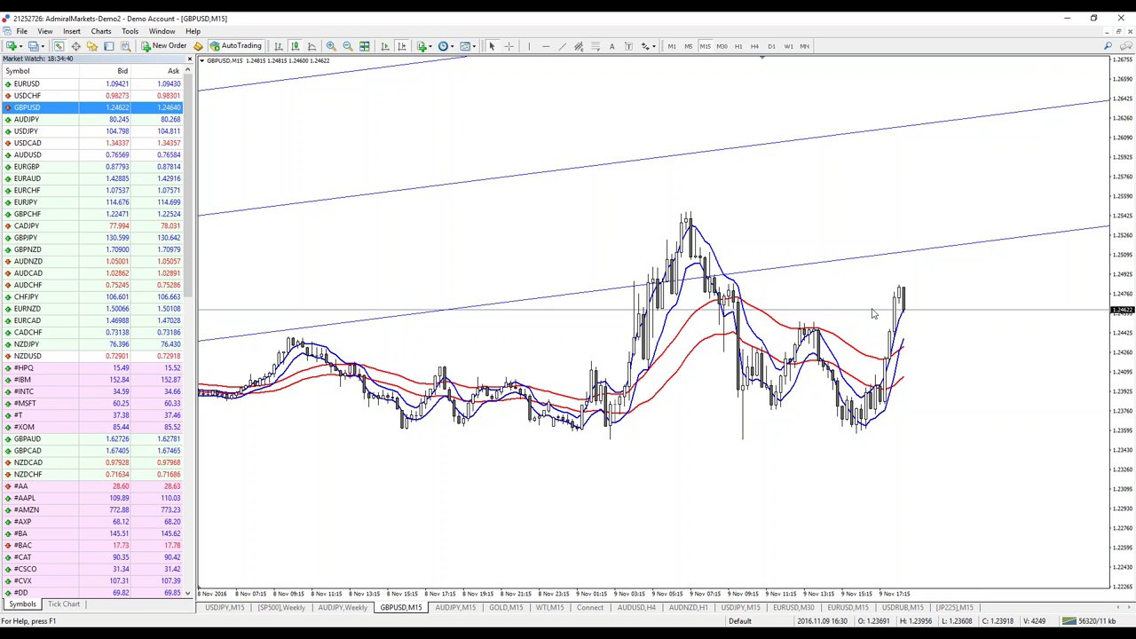
{"action": "left_click_drag", "start_coordinate": [345, 469], "coordinate": [937, 446]}
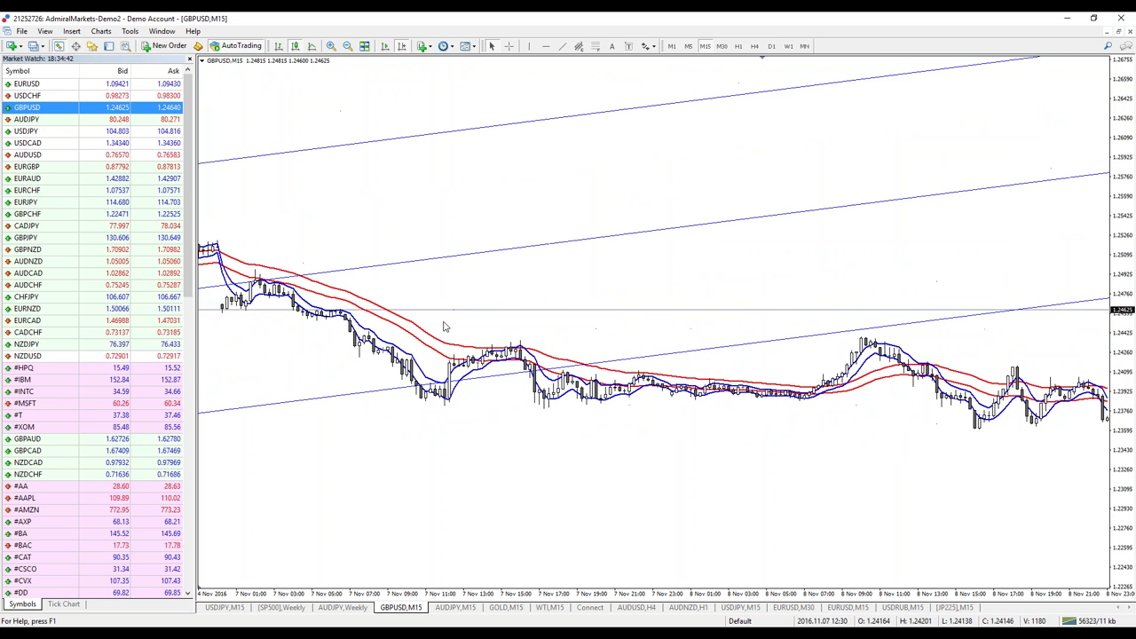
{"action": "scroll", "coordinate": [251, 229], "scroll_direction": "up", "scroll_amount": 3}
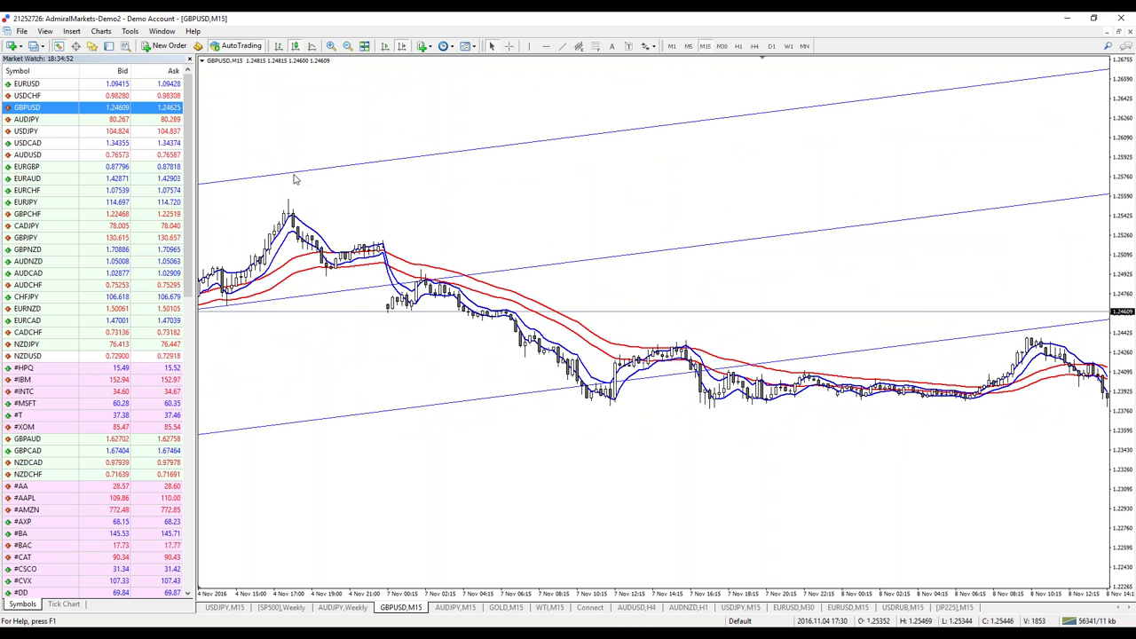
- Add a FireBrick exponential Moving Average with period 144, applied to High, to the GBPUSD M15 chart
{"action": "left_click", "coordinate": [71, 31]}
{"action": "mouse_move", "coordinate": [115, 44]}
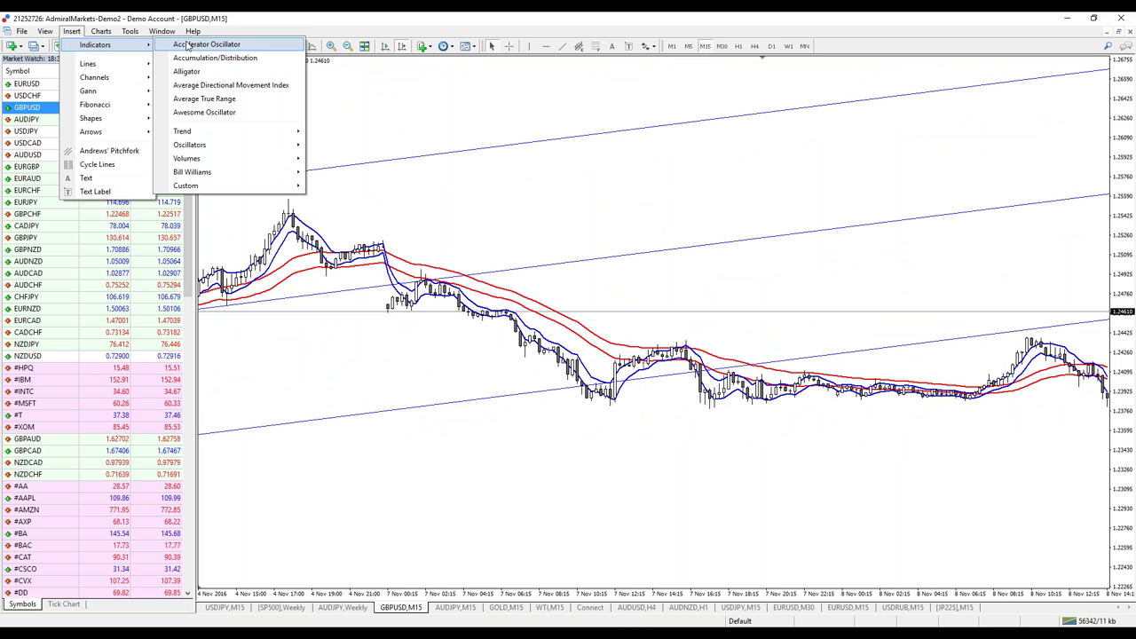
{"action": "mouse_move", "coordinate": [200, 132]}
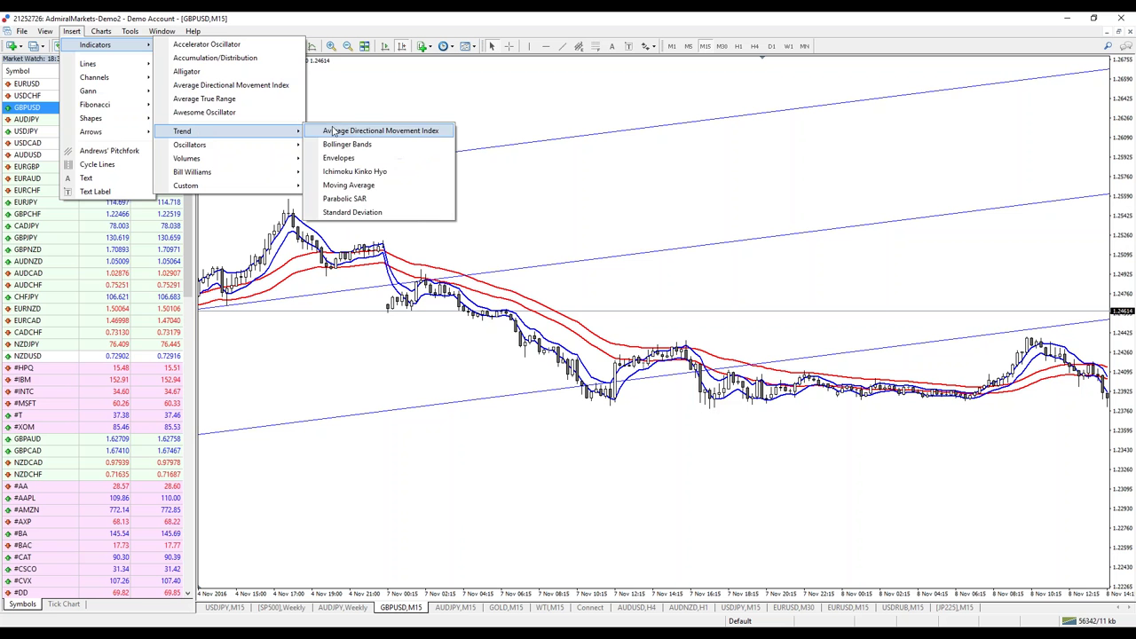
{"action": "left_click", "coordinate": [346, 182]}
{"action": "type", "text": "144"}
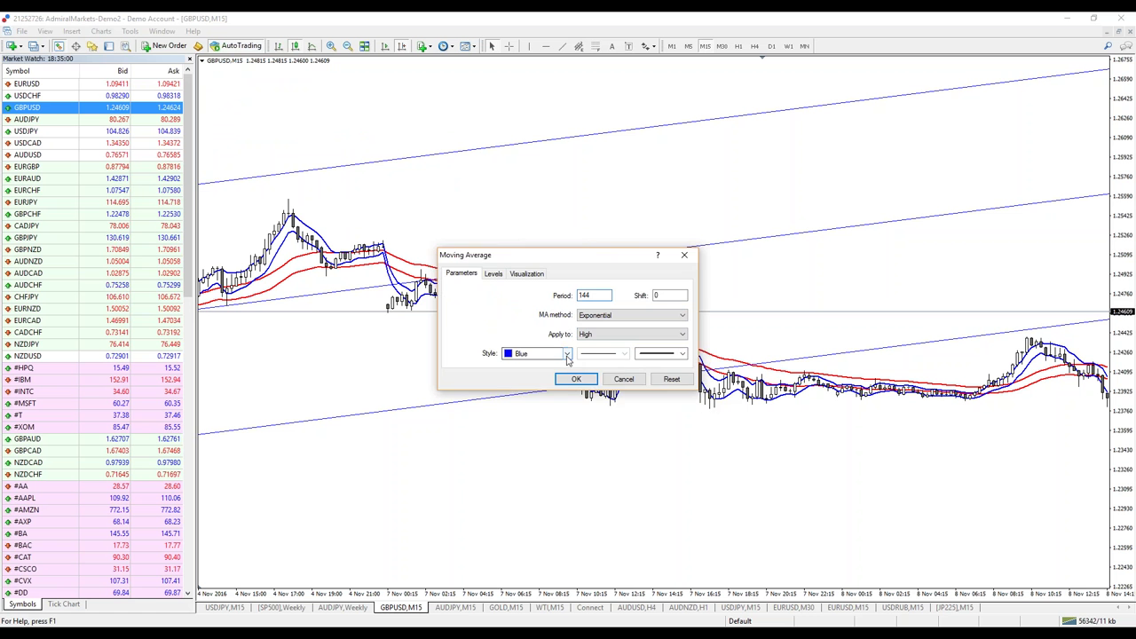
{"action": "left_click", "coordinate": [566, 353]}
{"action": "left_click", "coordinate": [548, 404]}
{"action": "left_click", "coordinate": [583, 379]}
- Add a second FireBrick exponential Moving Average with period 144, applied to Low
{"action": "left_click", "coordinate": [72, 31]}
{"action": "mouse_move", "coordinate": [86, 46]}
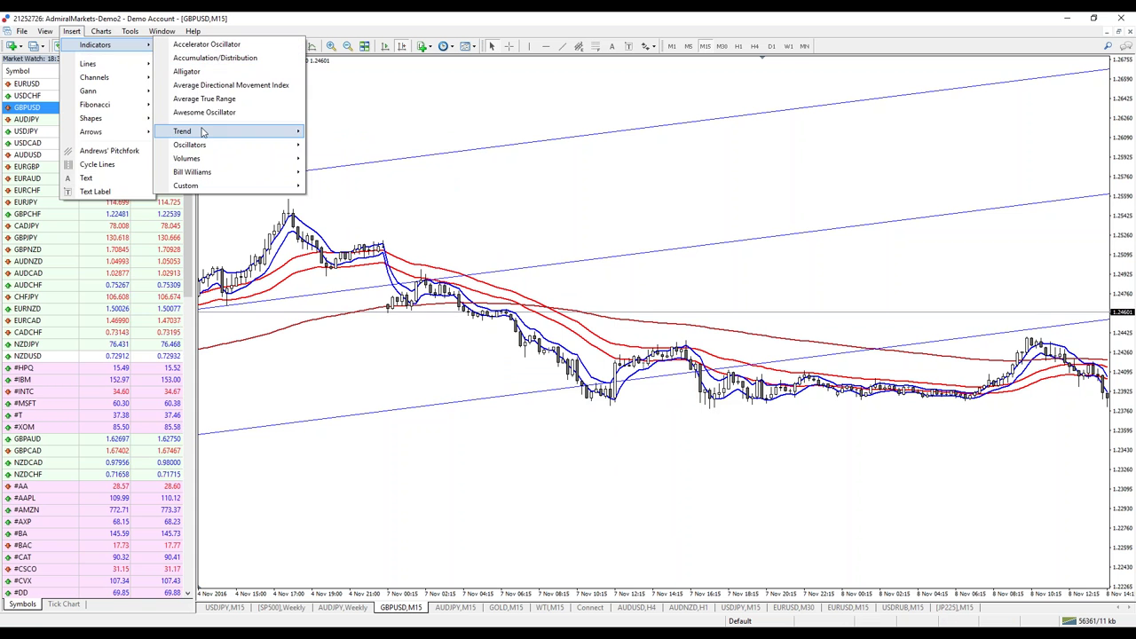
{"action": "mouse_move", "coordinate": [213, 132]}
{"action": "left_click", "coordinate": [349, 185]}
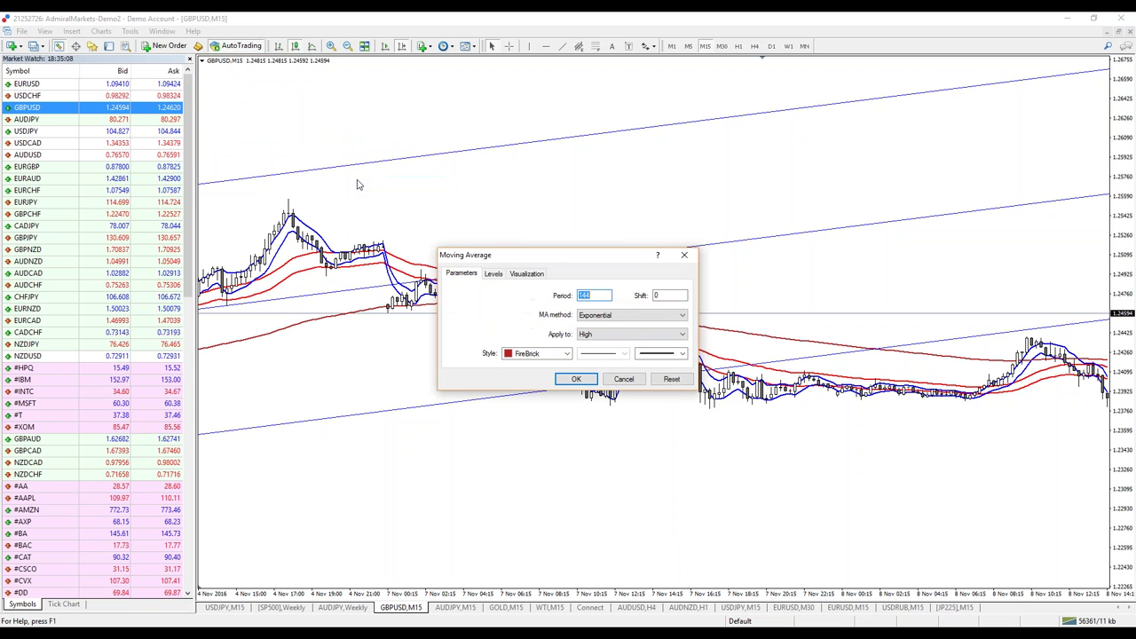
{"action": "left_click", "coordinate": [632, 334]}
{"action": "left_click", "coordinate": [622, 371]}
{"action": "left_click", "coordinate": [576, 379]}
- Examine how price and the blue and red bands behave around the 144-period averages between 2 and 9 November
{"action": "left_click_drag", "start_coordinate": [976, 498], "coordinate": [275, 464]}
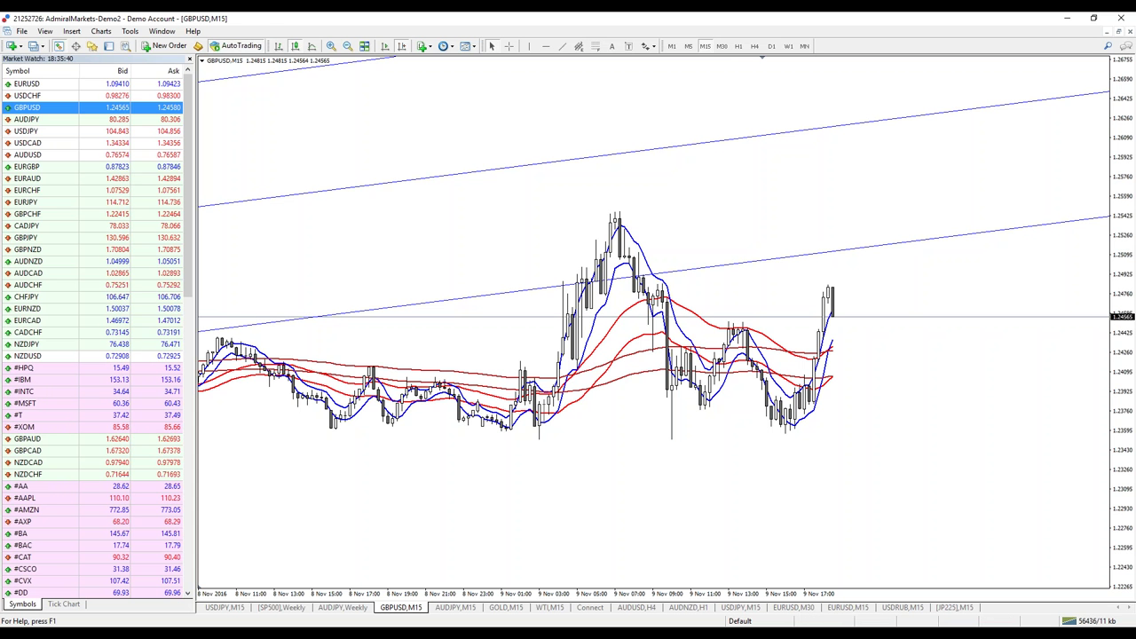
{"action": "key", "text": "Page_Up"}
{"action": "key", "text": "Page_Up"}
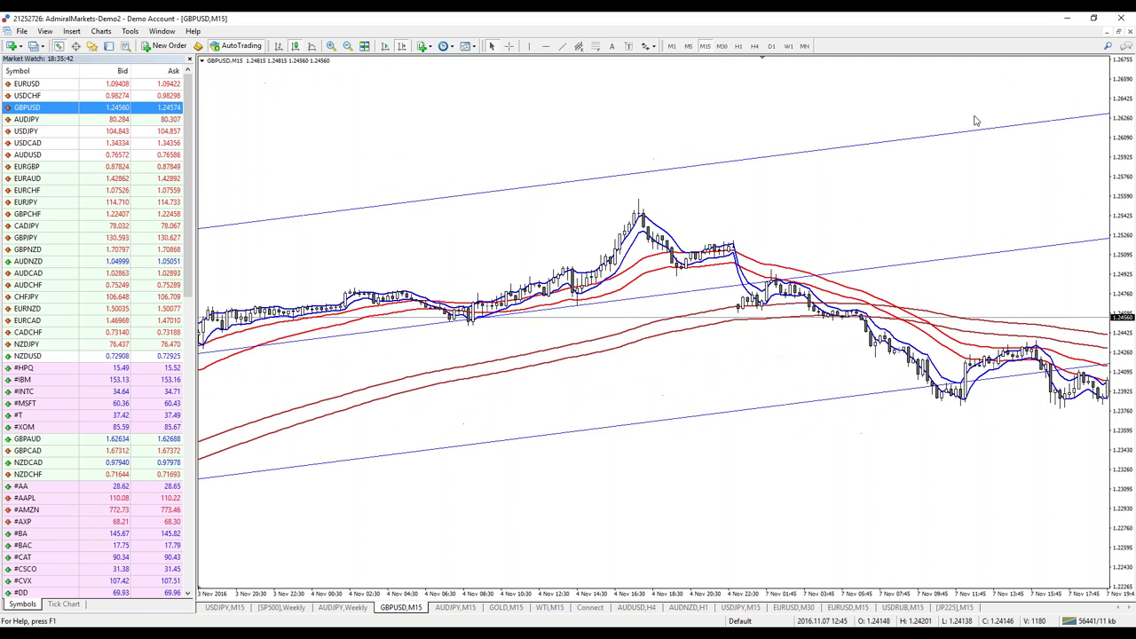
{"action": "key", "text": "Page_Up"}
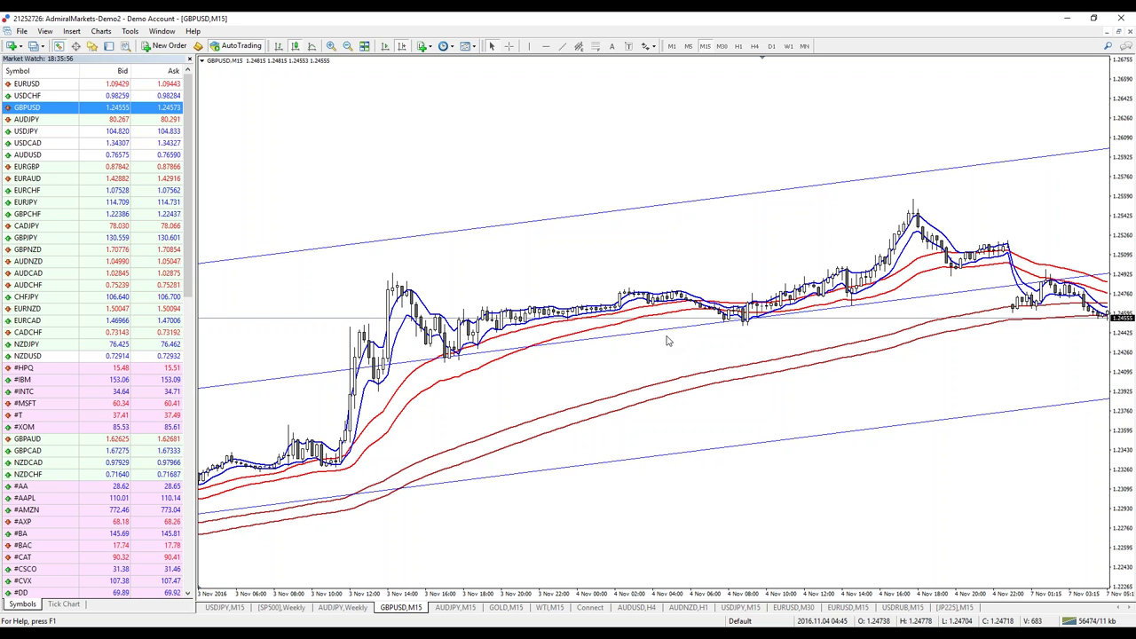
{"action": "scroll", "coordinate": [742, 325], "scroll_direction": "down", "scroll_amount": 4}
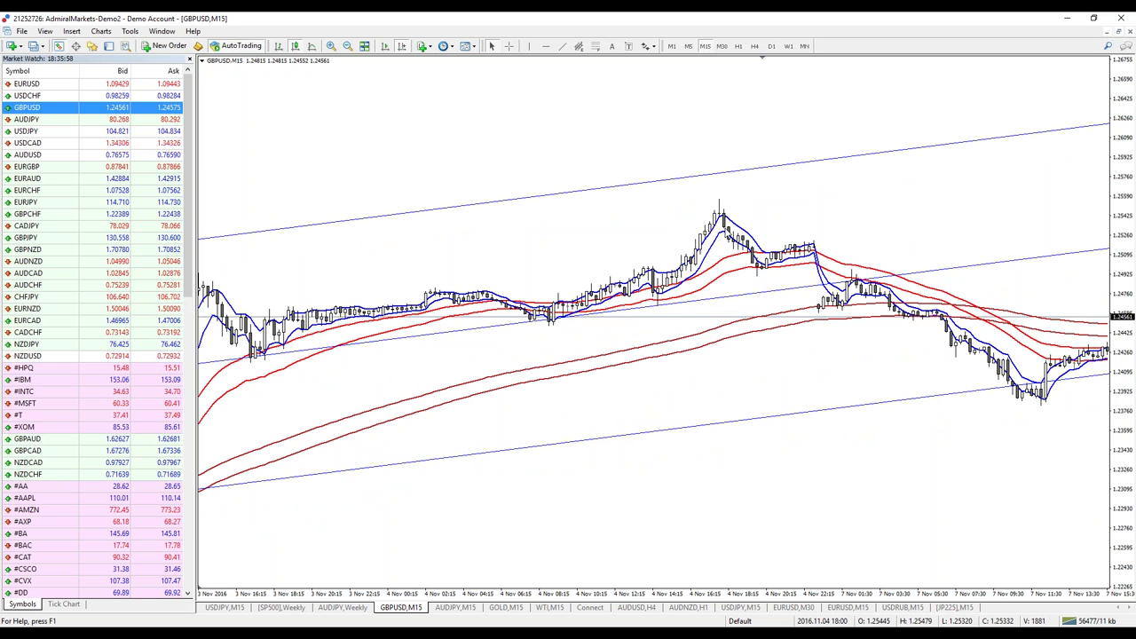
{"action": "scroll", "coordinate": [745, 293], "scroll_direction": "down", "scroll_amount": 3}
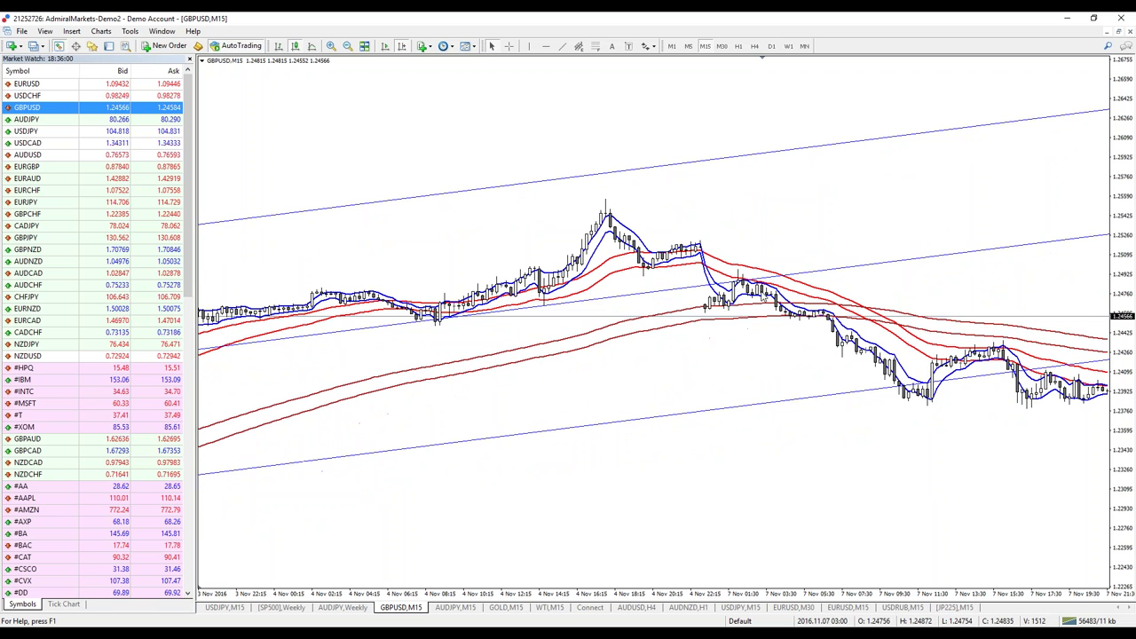
{"action": "scroll", "coordinate": [585, 533], "scroll_direction": "up", "scroll_amount": 10}
{"action": "mouse_move", "coordinate": [655, 451]}
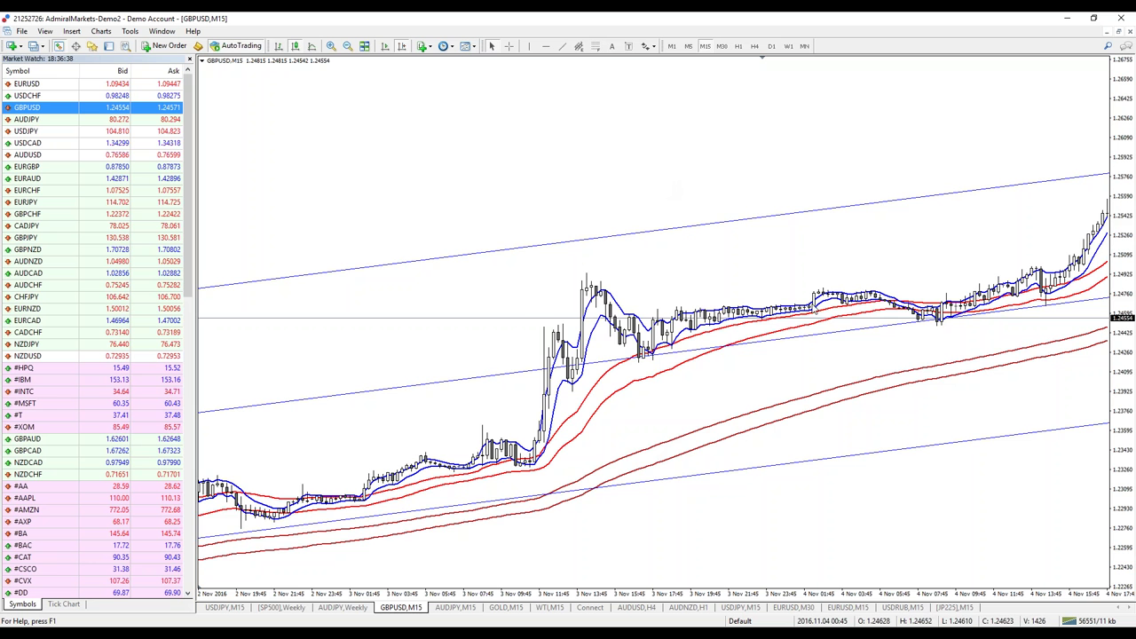
{"action": "scroll", "coordinate": [737, 248], "scroll_direction": "down", "scroll_amount": 5}
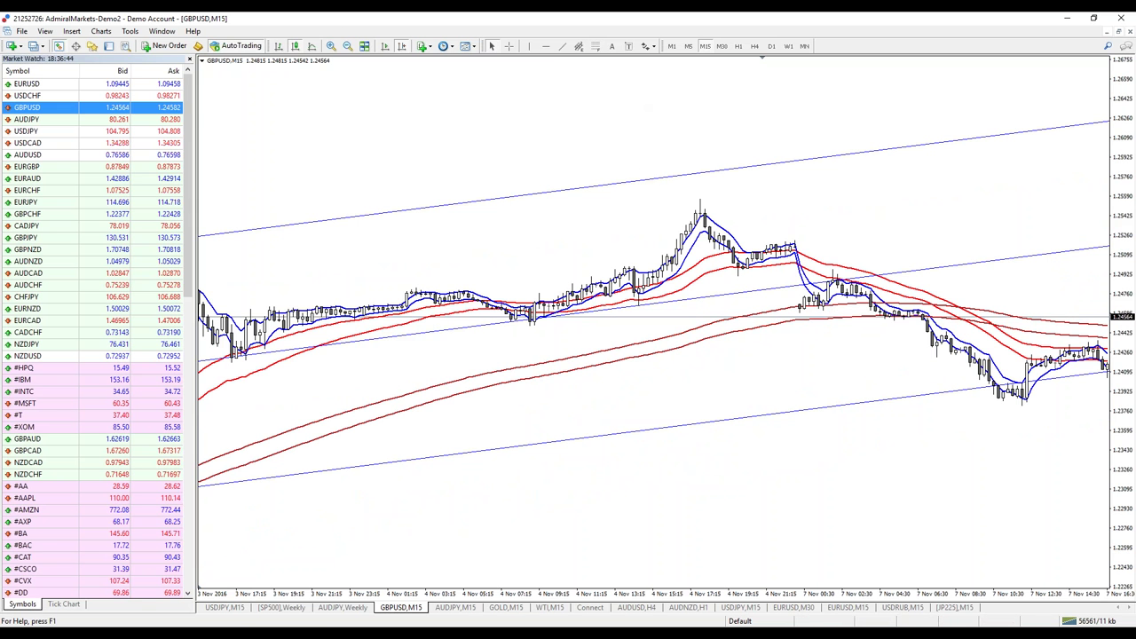
{"action": "scroll", "coordinate": [470, 273], "scroll_direction": "up", "scroll_amount": 5}
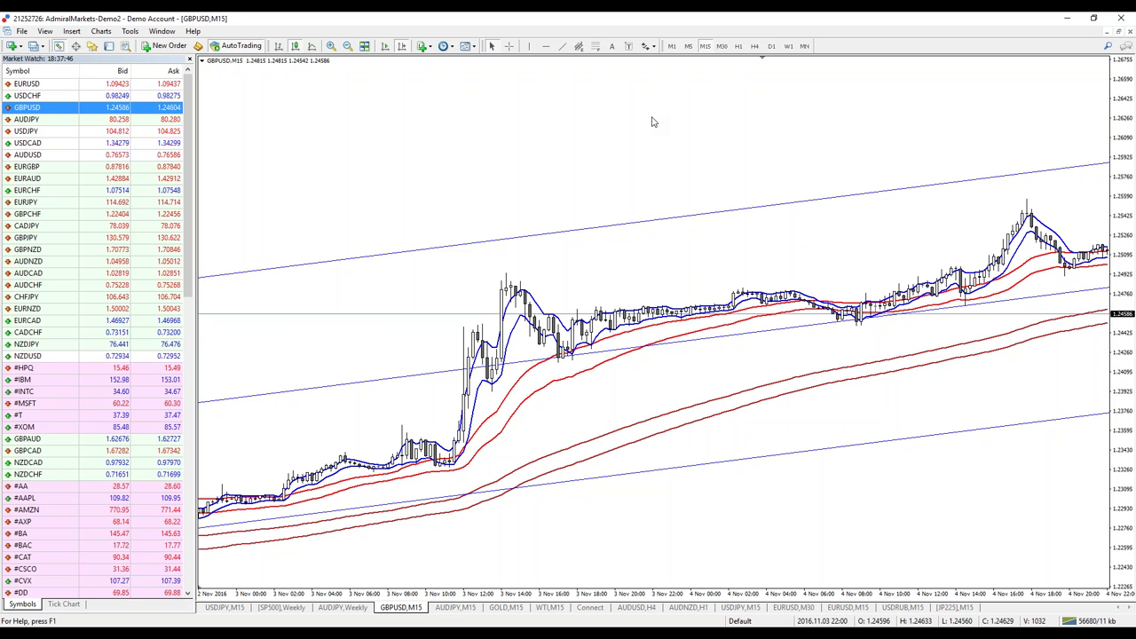
{"action": "scroll", "coordinate": [746, 278], "scroll_direction": "down", "scroll_amount": 5}
{"action": "scroll", "coordinate": [747, 278], "scroll_direction": "down", "scroll_amount": 10}
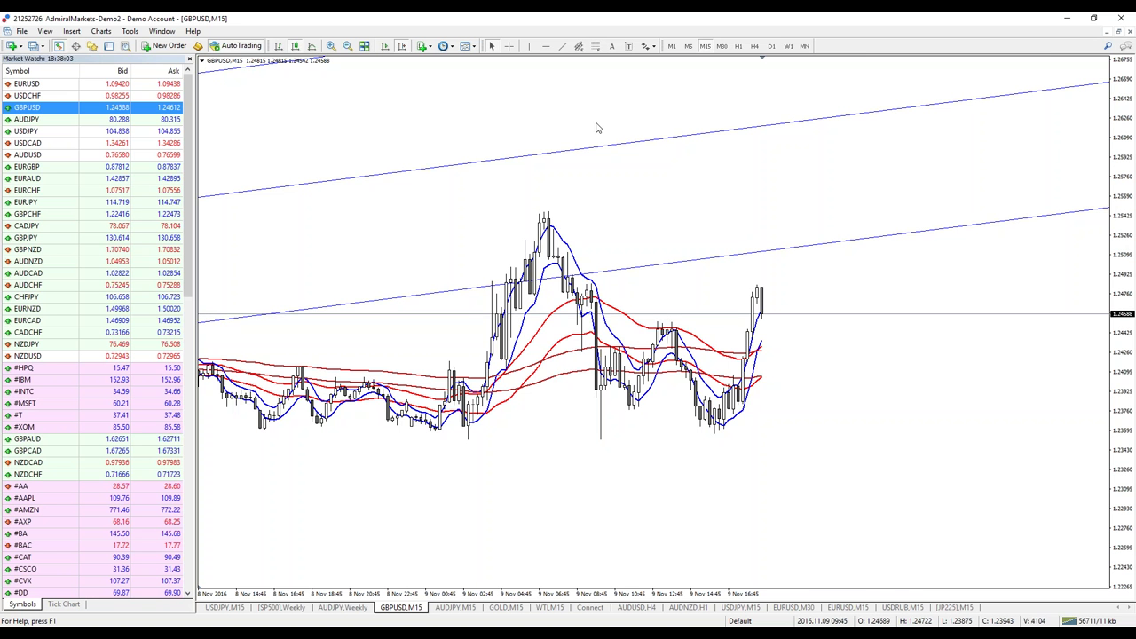
{"action": "scroll", "coordinate": [631, 244], "scroll_direction": "up", "scroll_amount": 3}
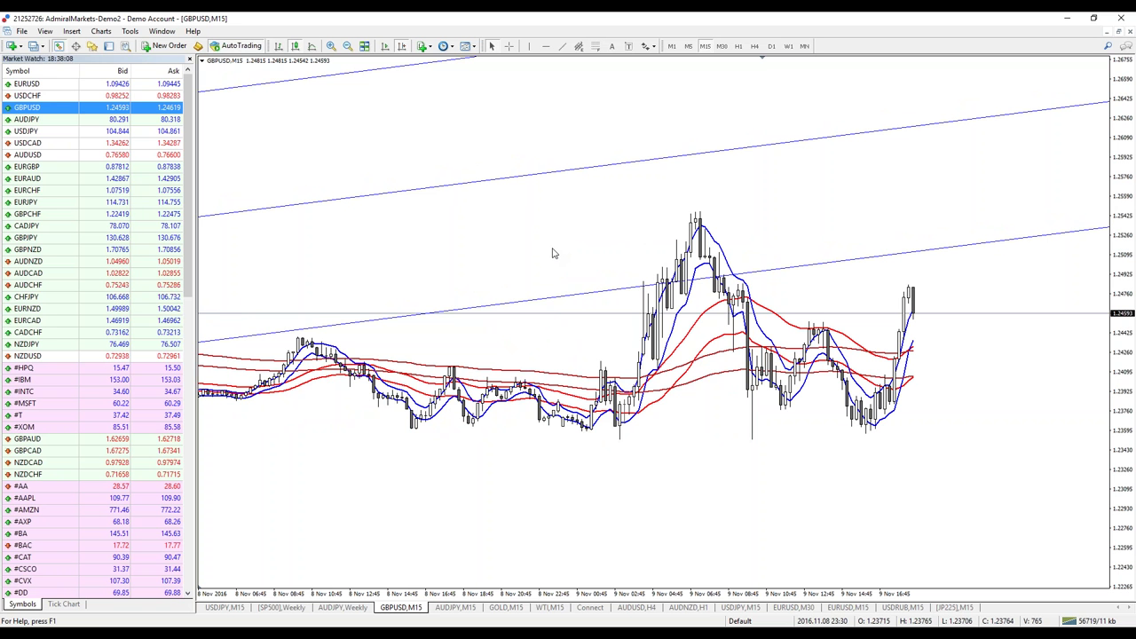
- Check the chart's moving averages, delete the two red 34-period ones, and remove the pitchfork lines
{"action": "right_click", "coordinate": [545, 216]}
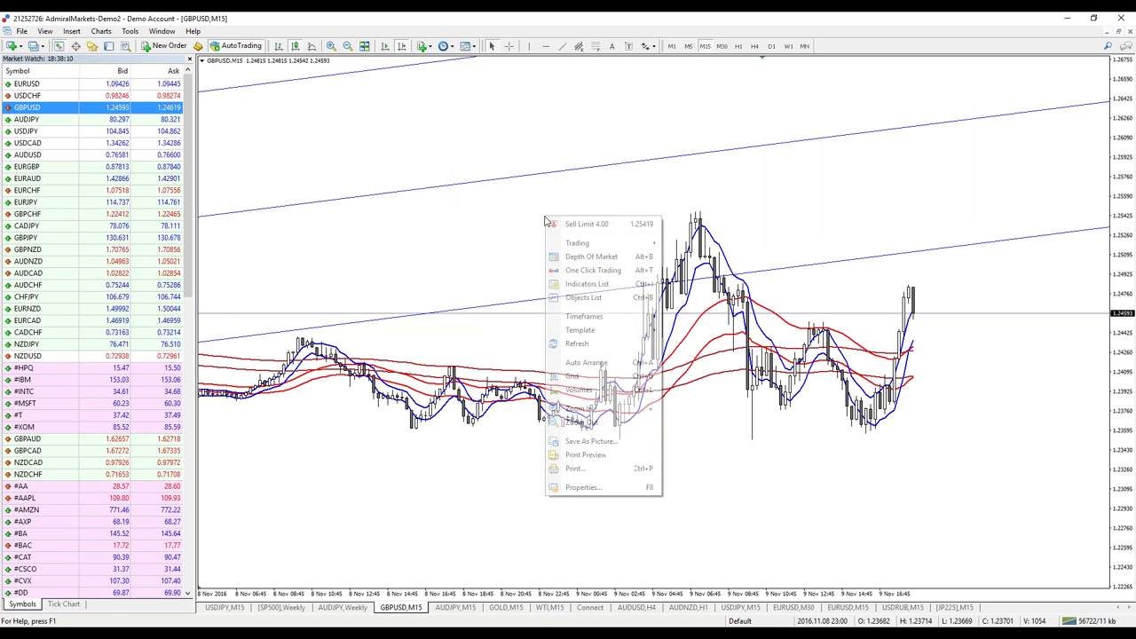
{"action": "left_click", "coordinate": [586, 284]}
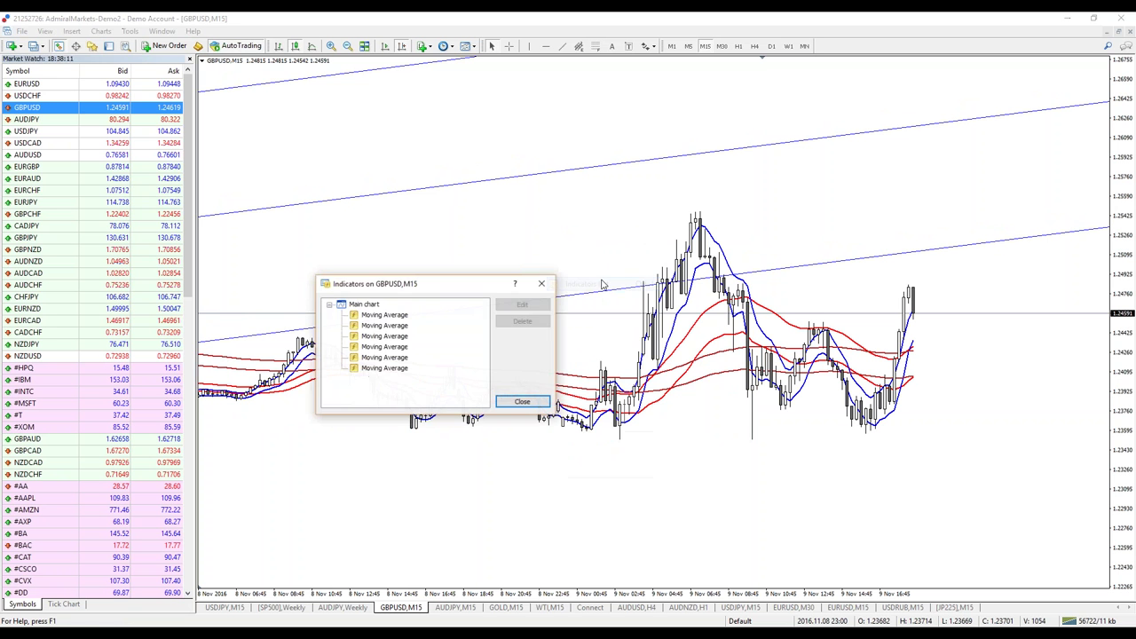
{"action": "double_click", "coordinate": [400, 372]}
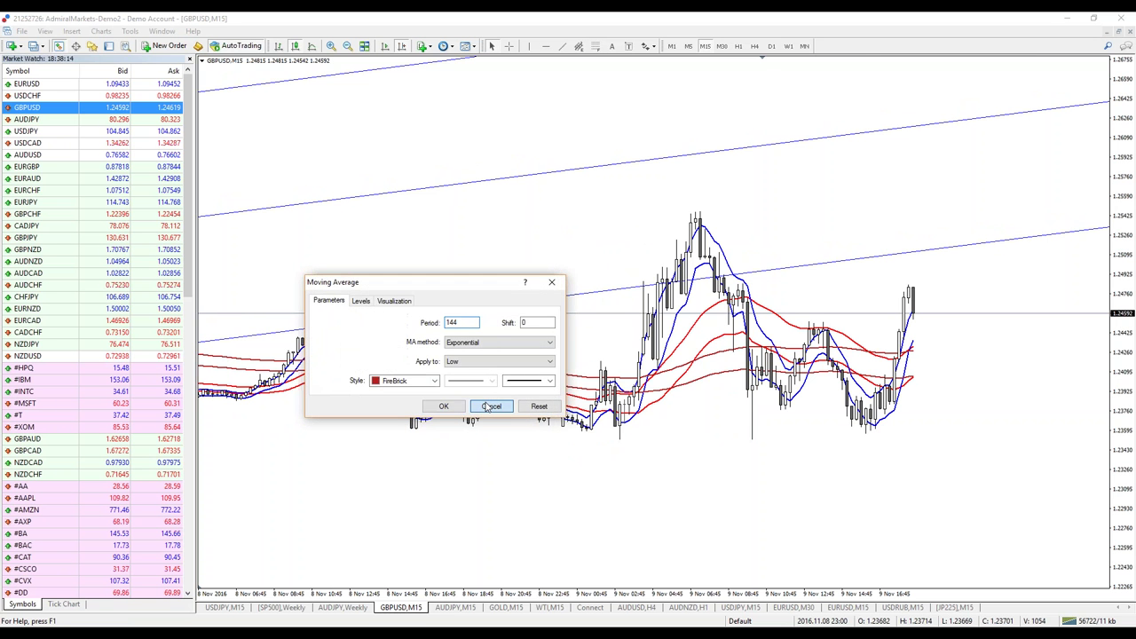
{"action": "left_click", "coordinate": [494, 406]}
{"action": "double_click", "coordinate": [381, 348]}
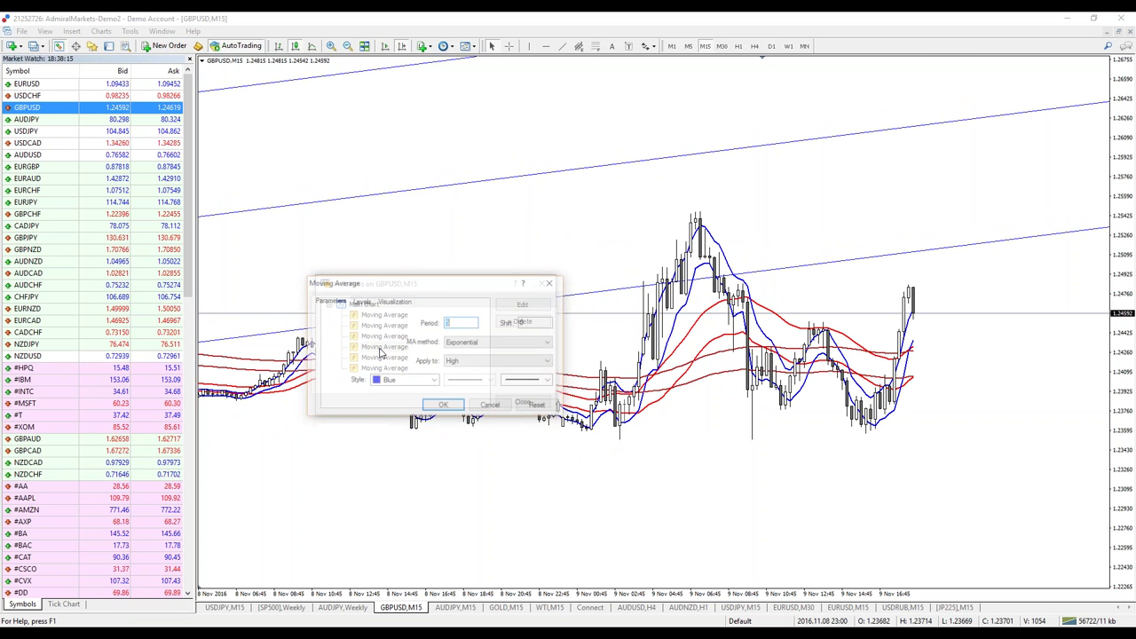
{"action": "left_click", "coordinate": [495, 407]}
{"action": "double_click", "coordinate": [383, 316]}
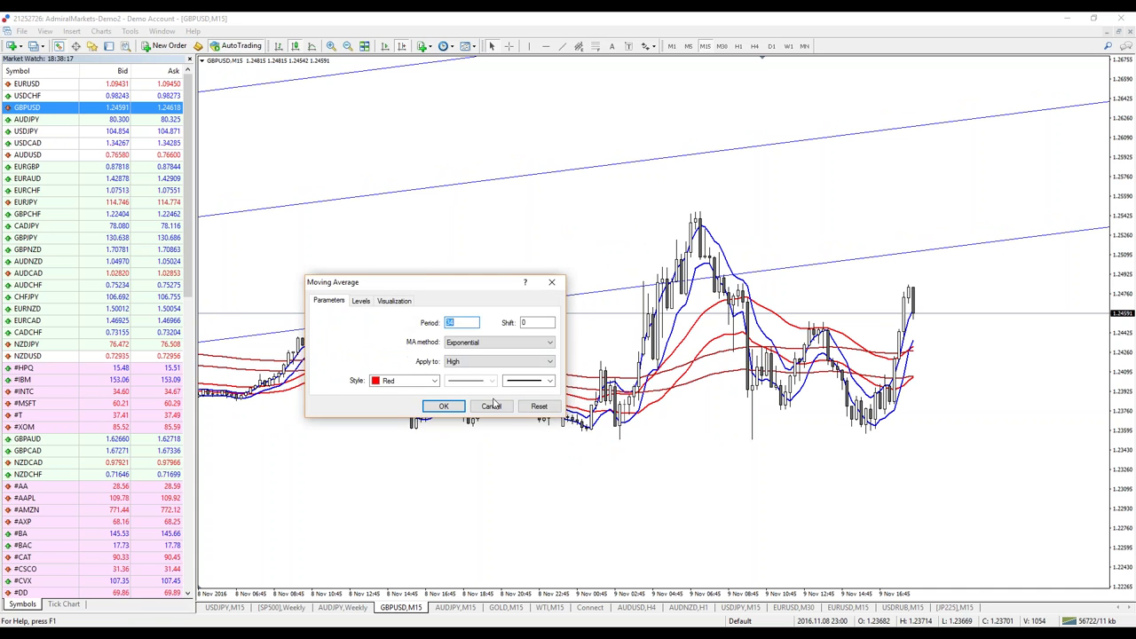
{"action": "left_click", "coordinate": [495, 407]}
{"action": "left_click", "coordinate": [523, 322]}
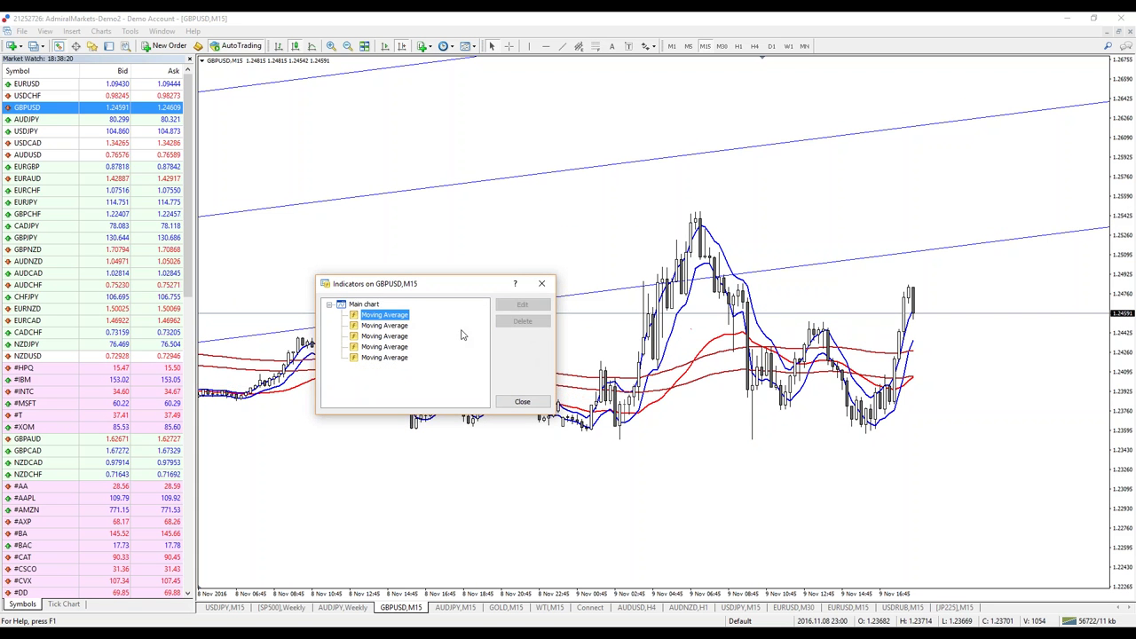
{"action": "left_click", "coordinate": [530, 327]}
{"action": "left_click", "coordinate": [515, 401]}
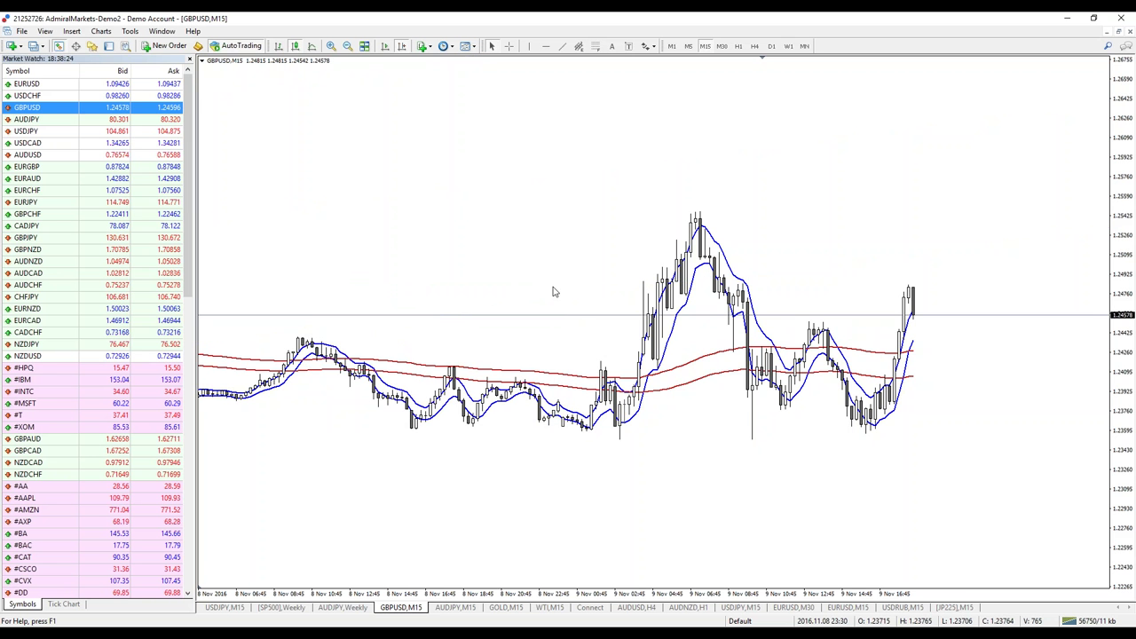
- Draw a rising trendline from the early 9 November low near 1.235 to about 1.260, beyond the latest candle
{"action": "scroll", "coordinate": [578, 326], "scroll_direction": "right", "scroll_amount": 2}
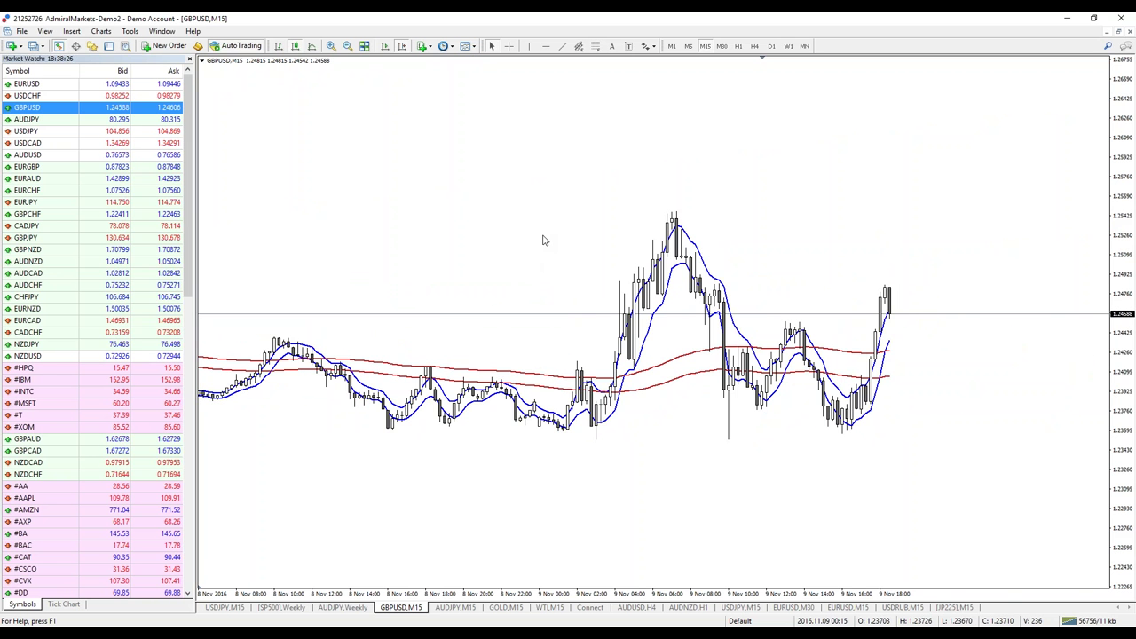
{"action": "left_click", "coordinate": [561, 45]}
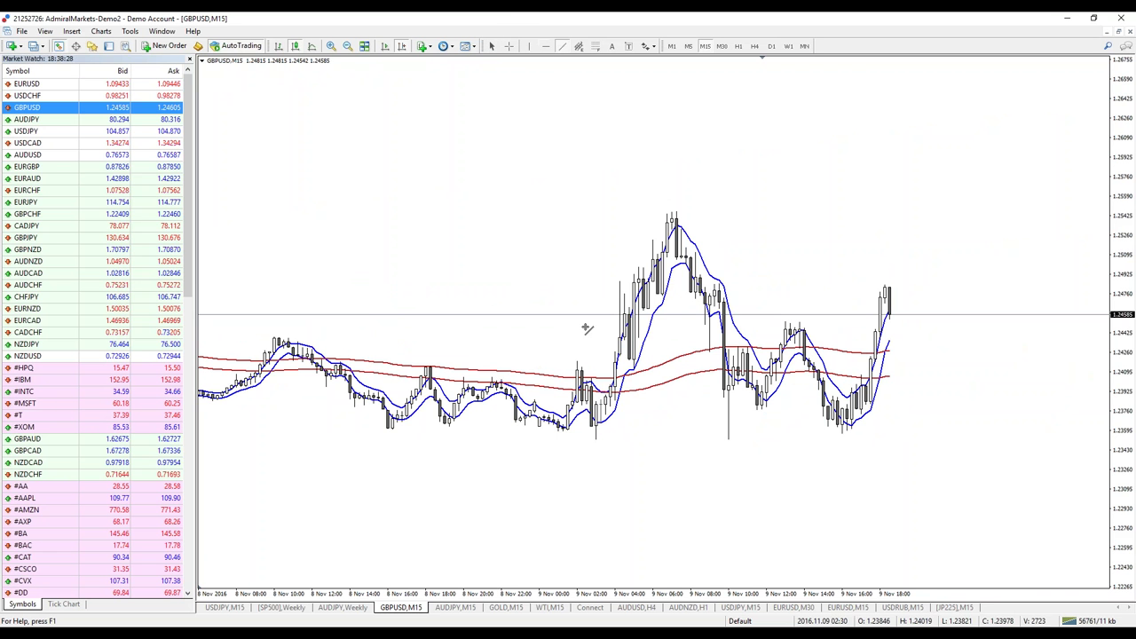
{"action": "mouse_move", "coordinate": [595, 436]}
{"action": "left_mouse_down"}
{"action": "mouse_move", "coordinate": [923, 208]}
{"action": "mouse_move", "coordinate": [979, 154]}
{"action": "left_mouse_up"}
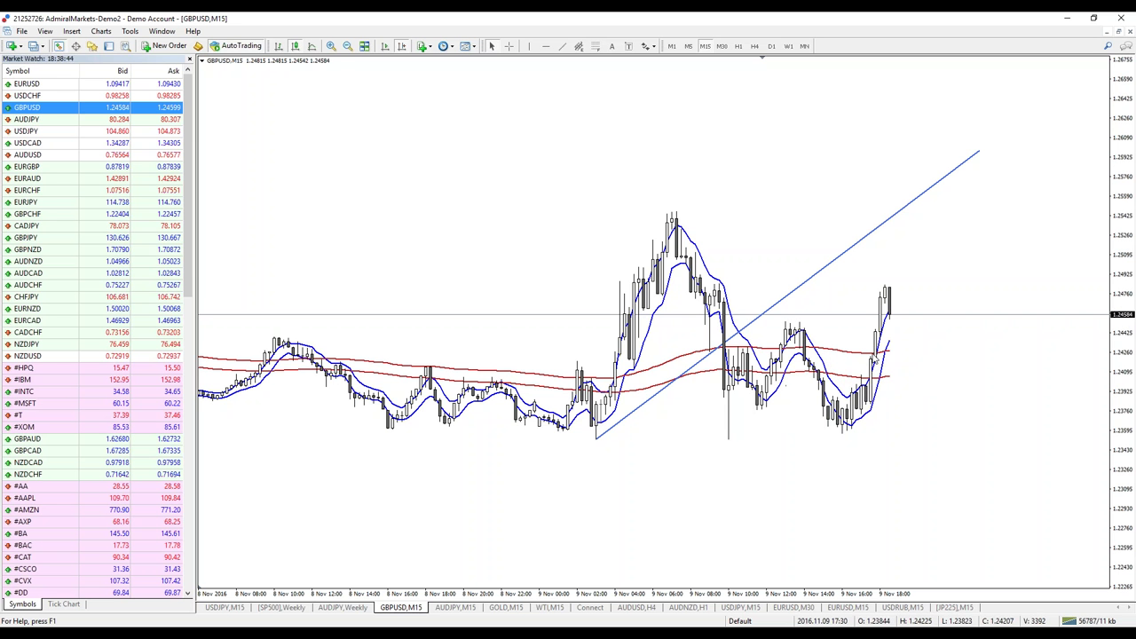
- Draw a falling trendline from the 2 November peak to a point about 905 points lower on 3 November
{"action": "scroll", "coordinate": [622, 410], "scroll_direction": "left", "scroll_amount": 15}
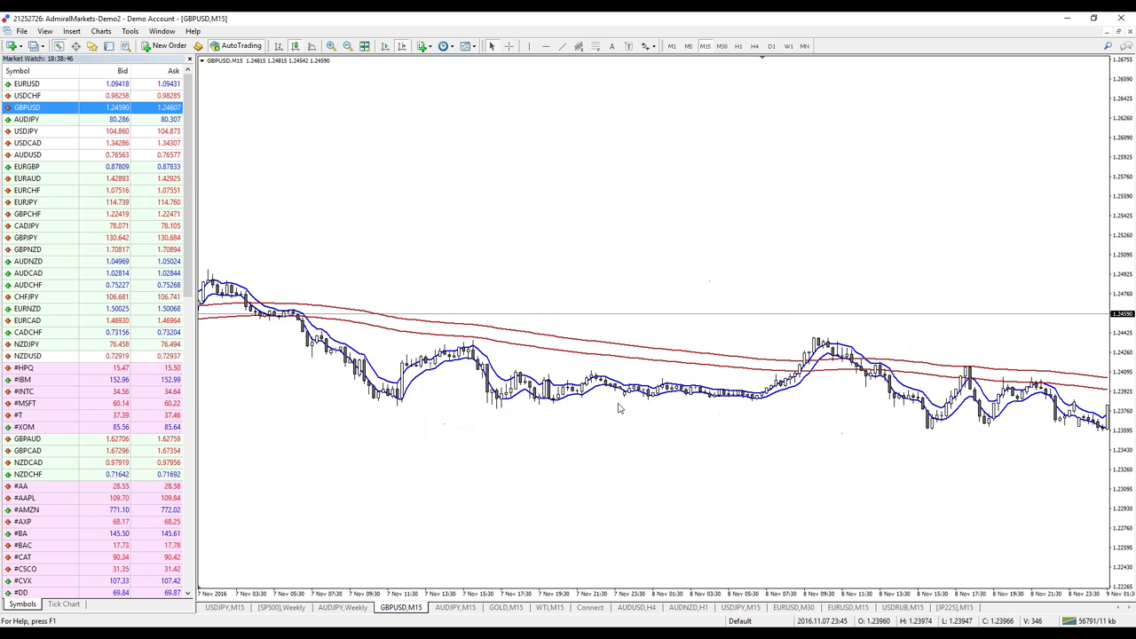
{"action": "scroll", "coordinate": [867, 471], "scroll_direction": "left", "scroll_amount": 10}
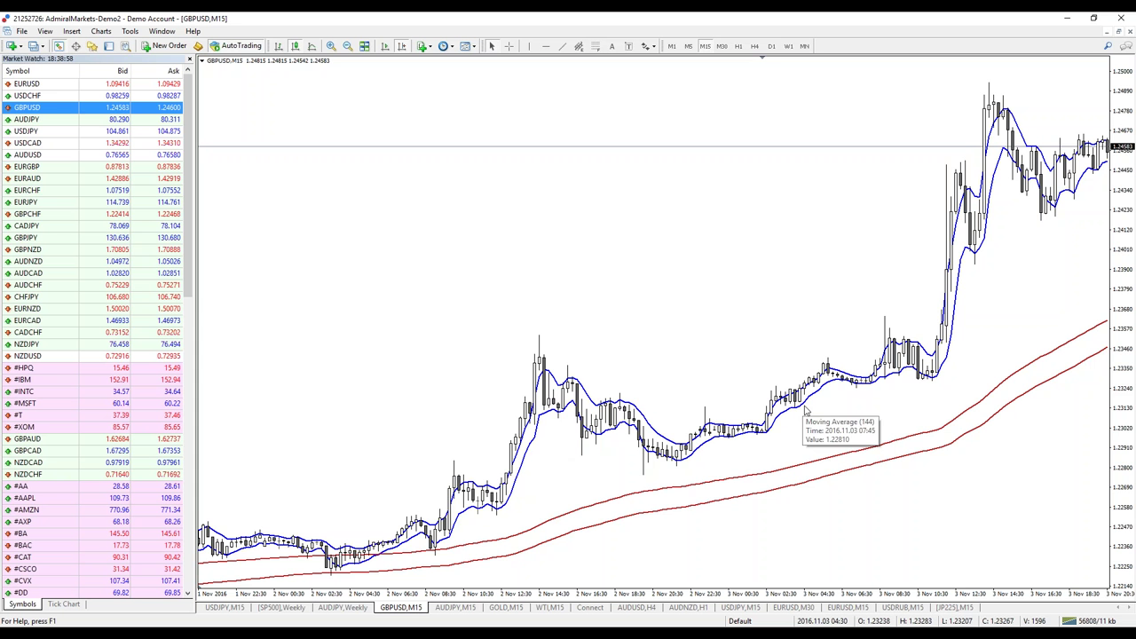
{"action": "scroll", "coordinate": [673, 437], "scroll_direction": "down", "scroll_amount": 3}
{"action": "scroll", "coordinate": [953, 210], "scroll_direction": "down", "scroll_amount": 3}
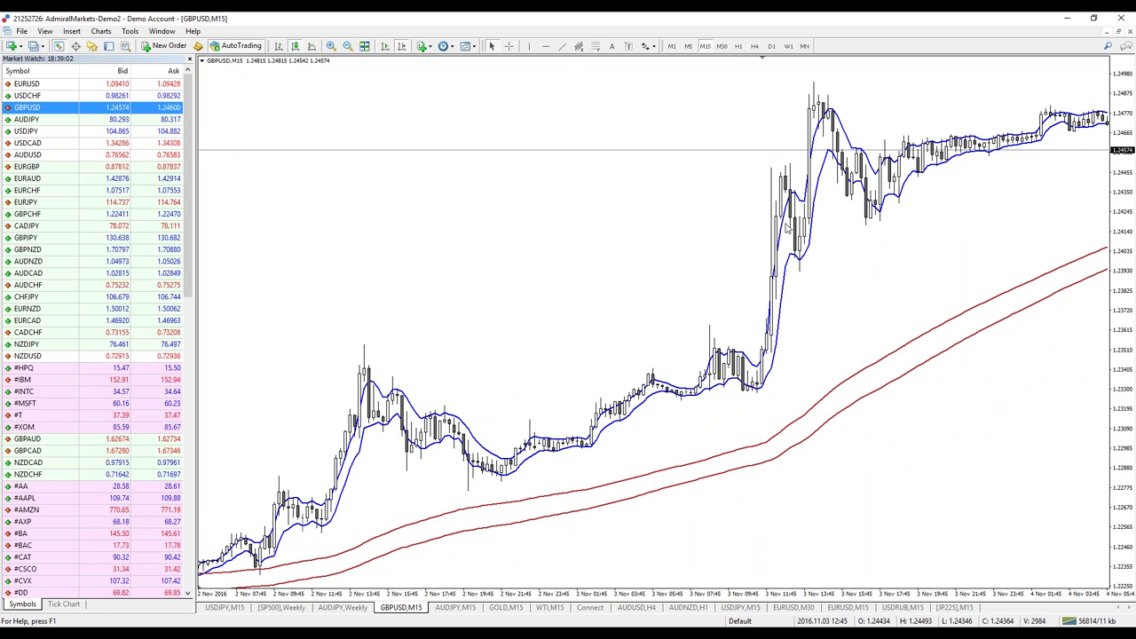
{"action": "left_click", "coordinate": [562, 46]}
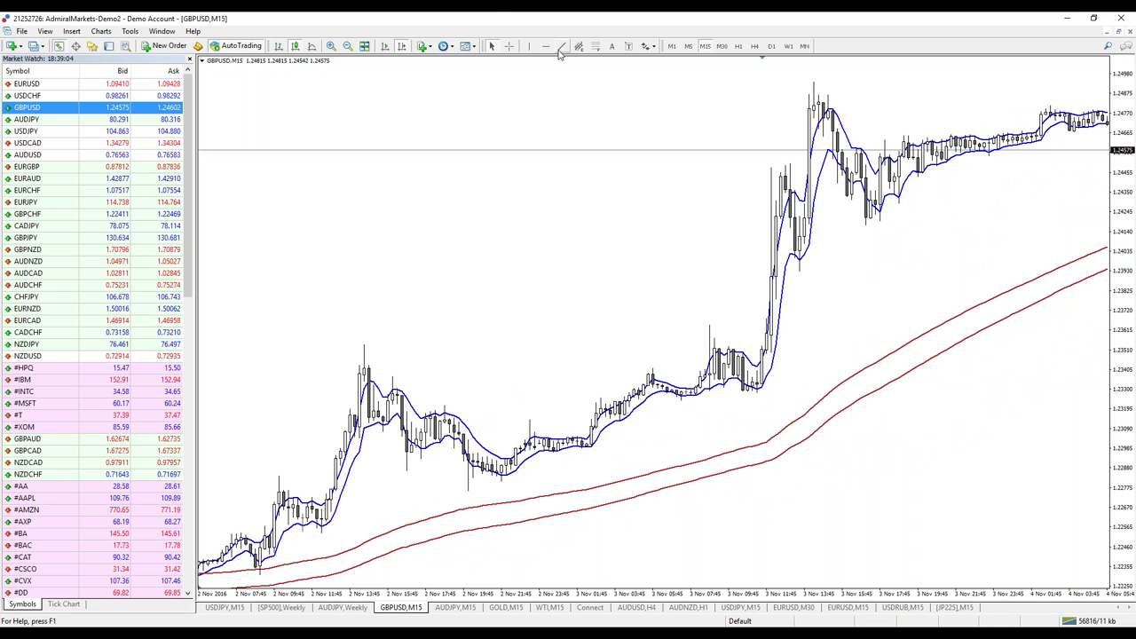
{"action": "mouse_move", "coordinate": [364, 348]}
{"action": "left_mouse_down"}
{"action": "mouse_move", "coordinate": [834, 503]}
{"action": "mouse_move", "coordinate": [739, 515]}
{"action": "left_mouse_up"}
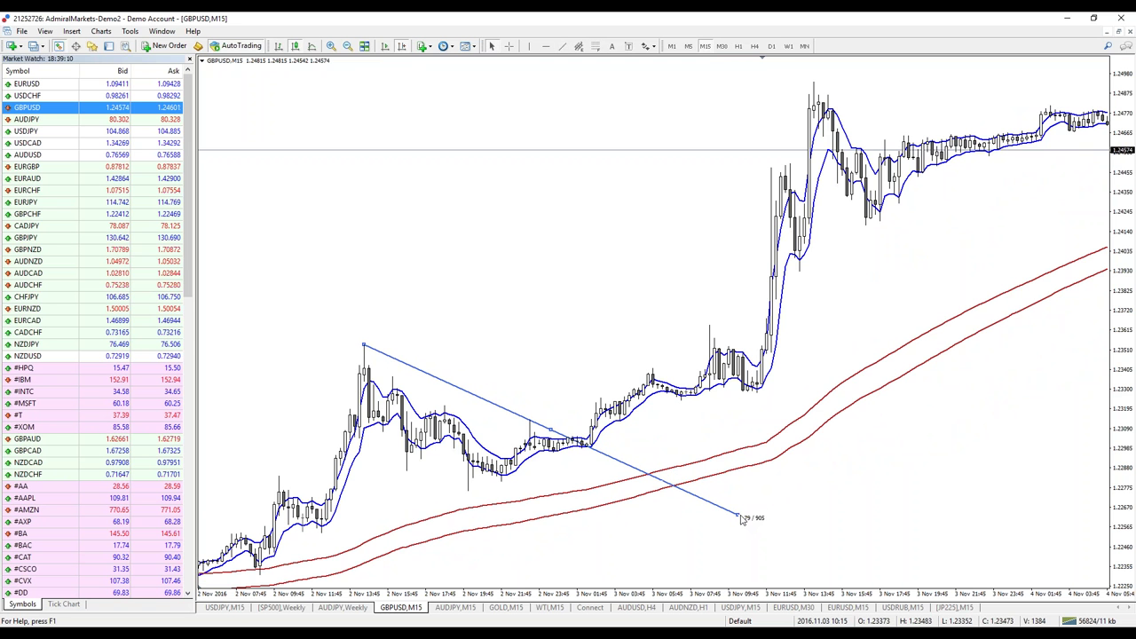